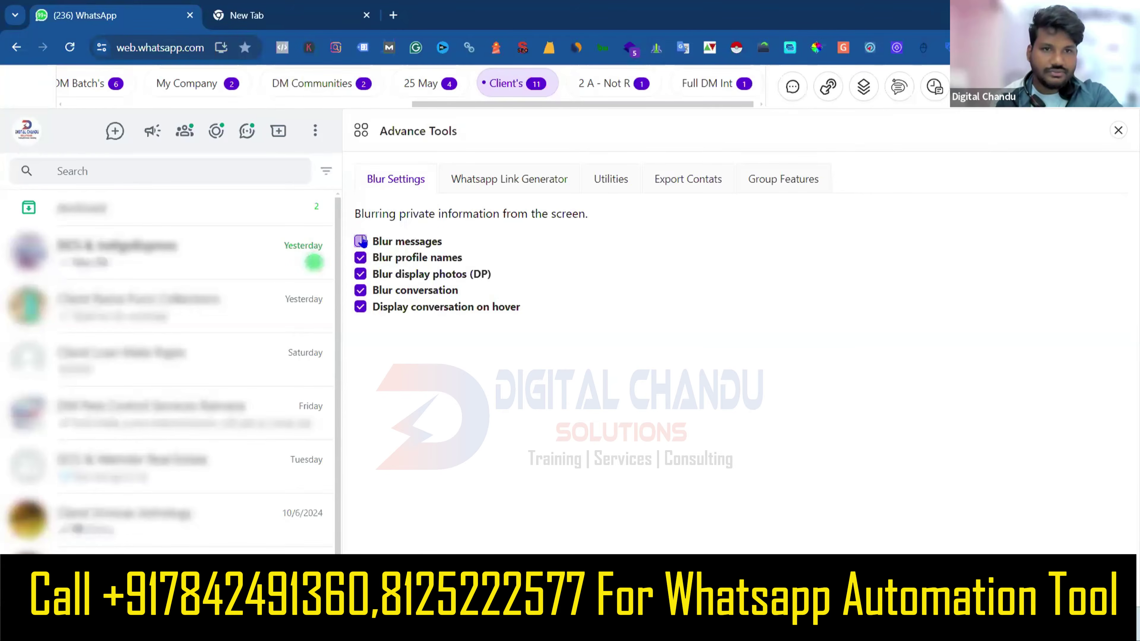
{"action": "left_click", "coordinate": [358, 259]}
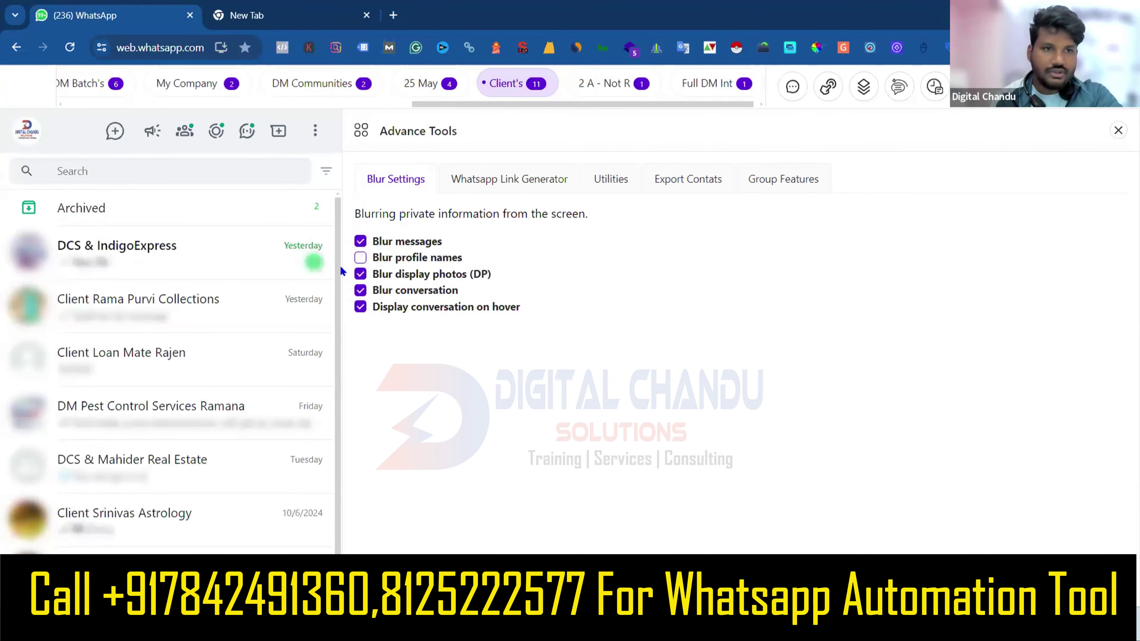
{"action": "left_click", "coordinate": [360, 275]}
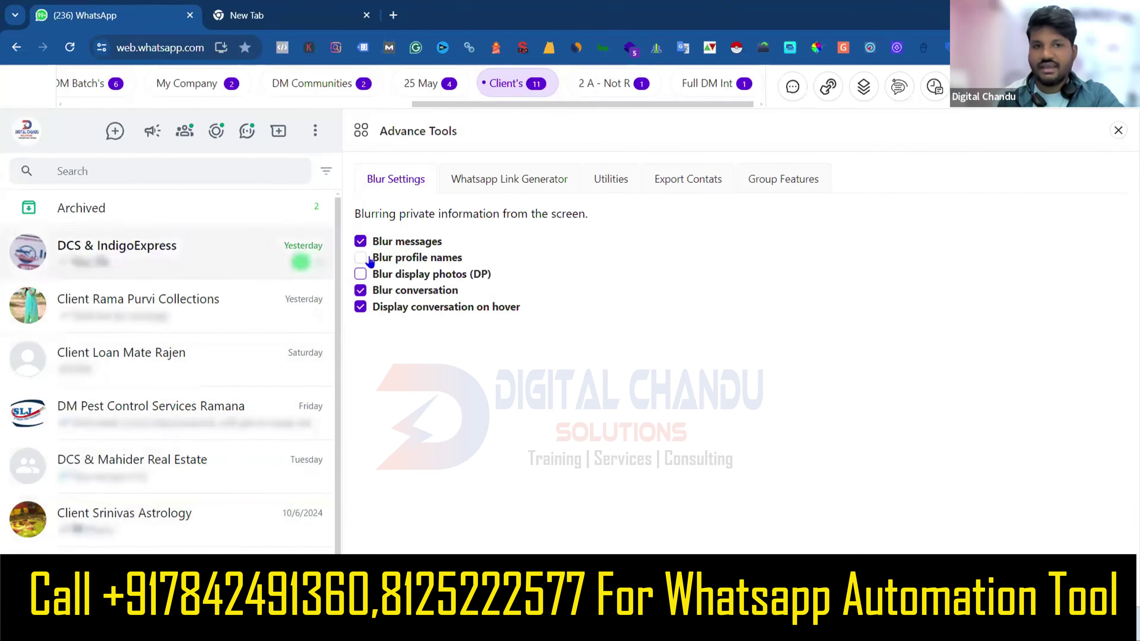
{"action": "left_click", "coordinate": [360, 275]}
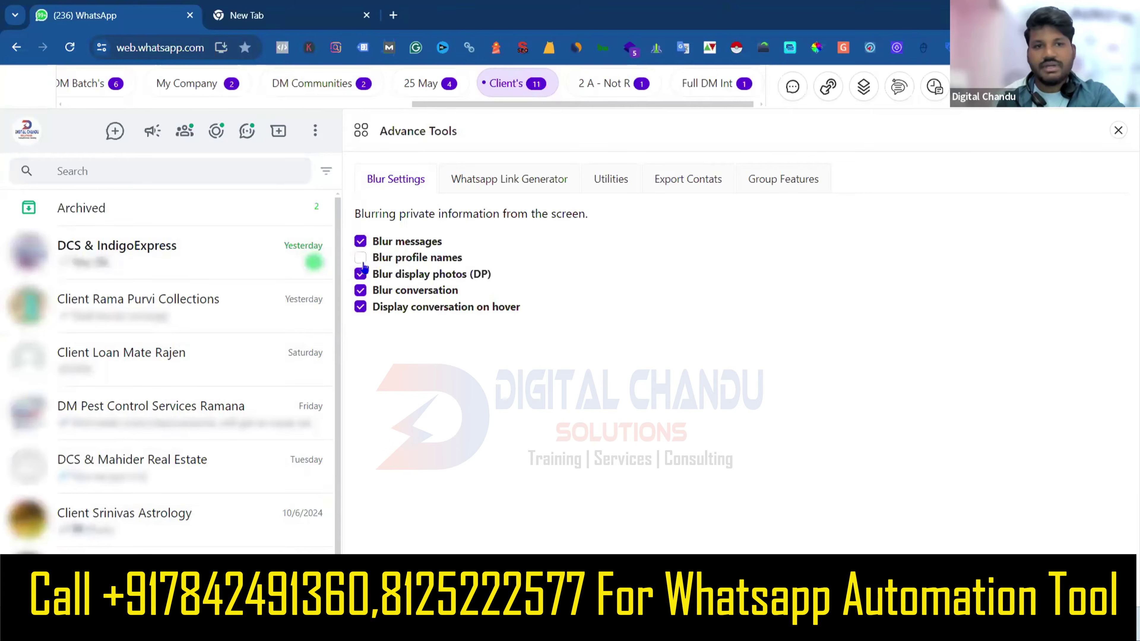
{"action": "left_click", "coordinate": [362, 263]}
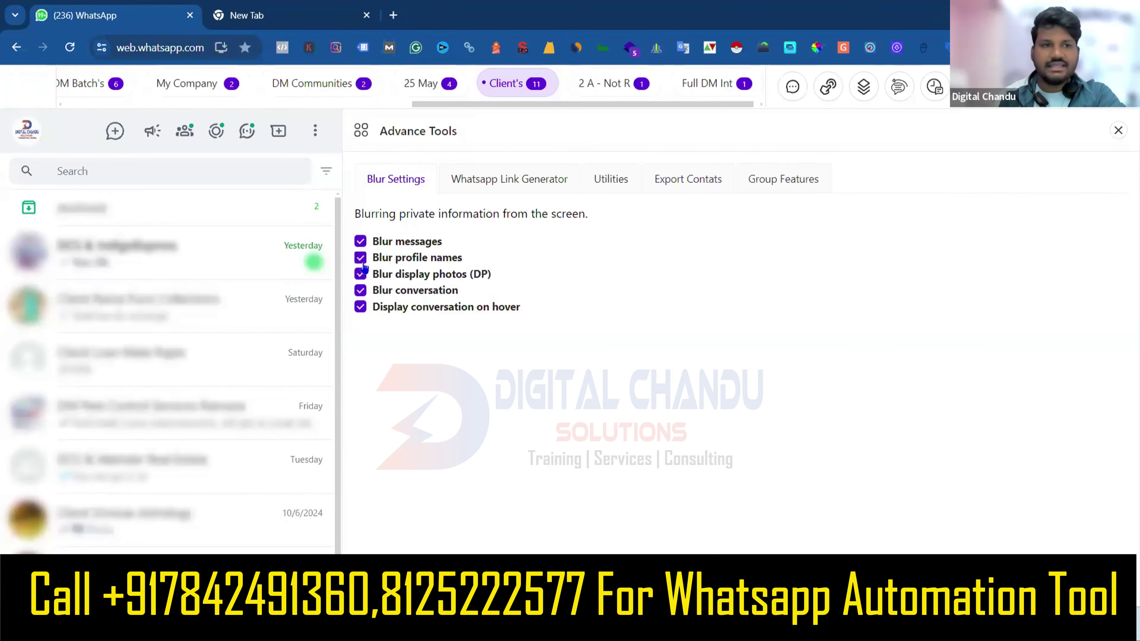
{"action": "left_click", "coordinate": [363, 262]}
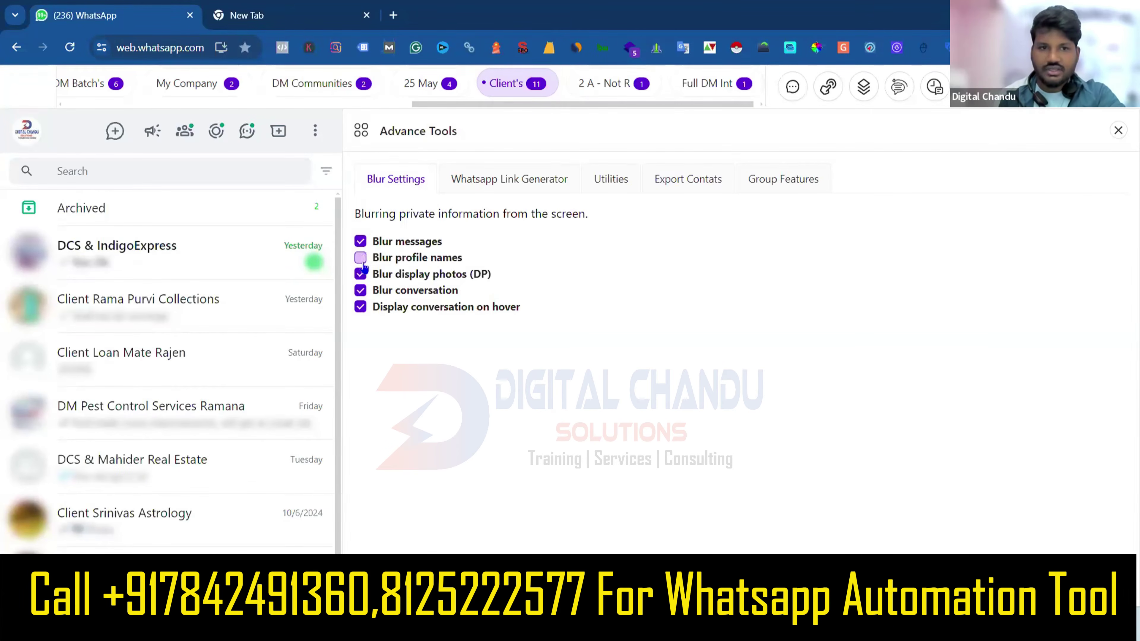
{"action": "left_click", "coordinate": [361, 241]}
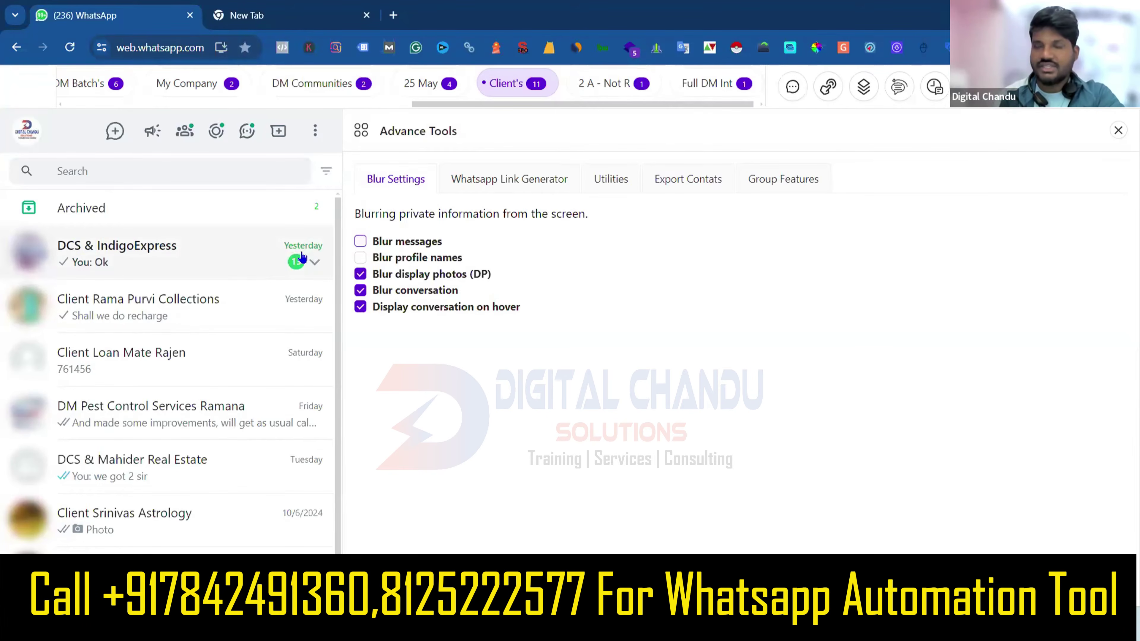
{"action": "scroll", "coordinate": [128, 94], "scroll_direction": "left", "scroll_amount": 10}
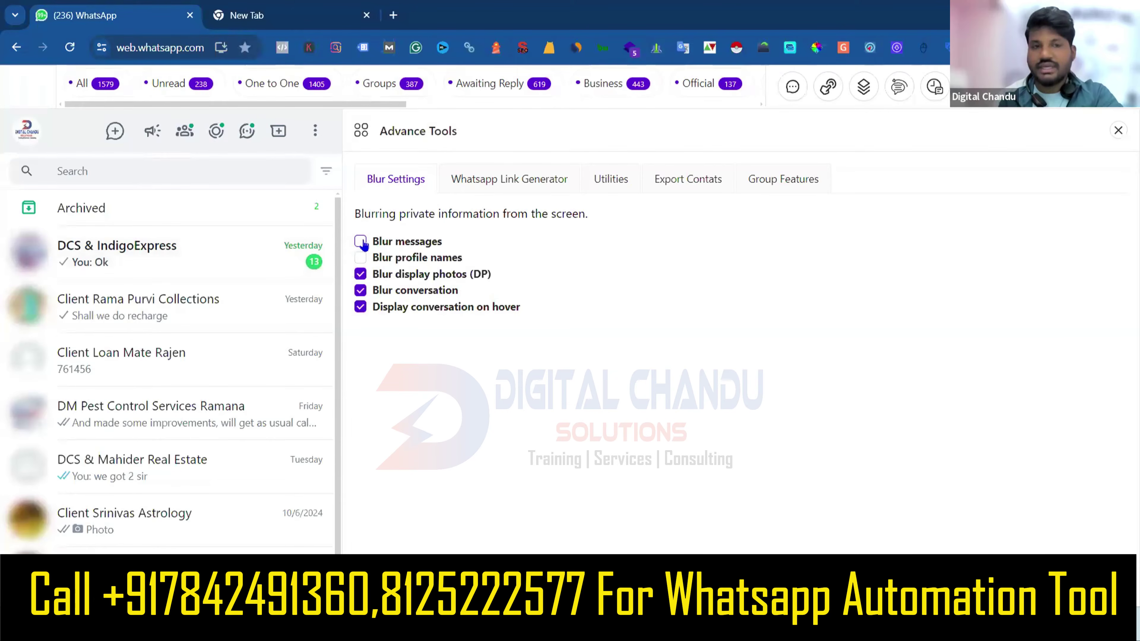
{"action": "left_click", "coordinate": [361, 242]}
{"action": "left_click", "coordinate": [361, 258]}
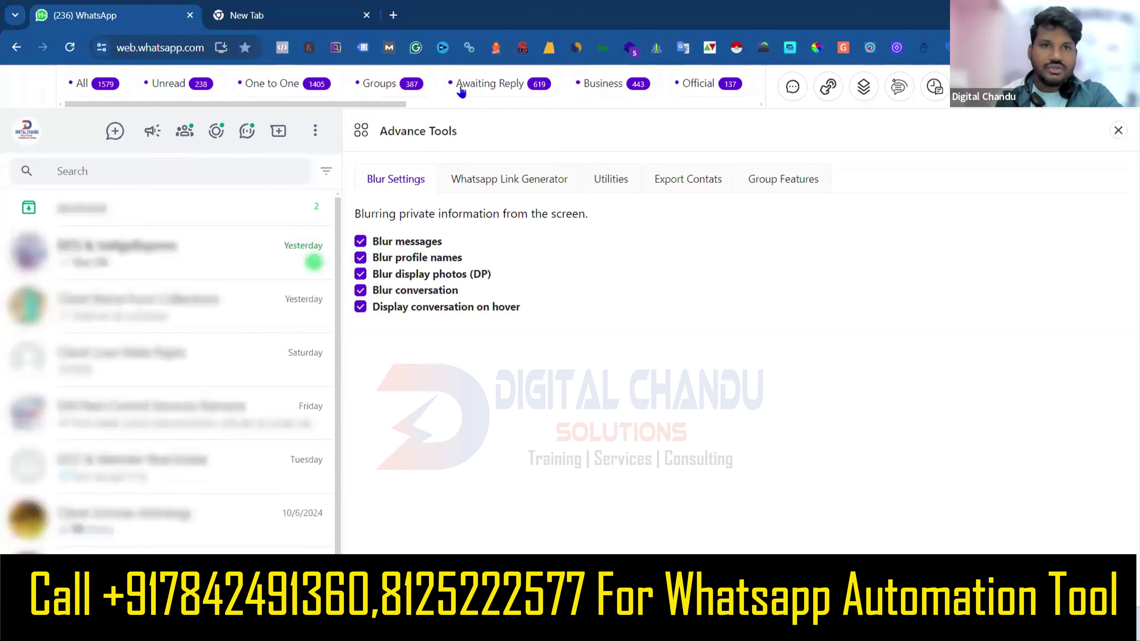
{"action": "left_click_drag", "start_coordinate": [359, 106], "coordinate": [328, 143]}
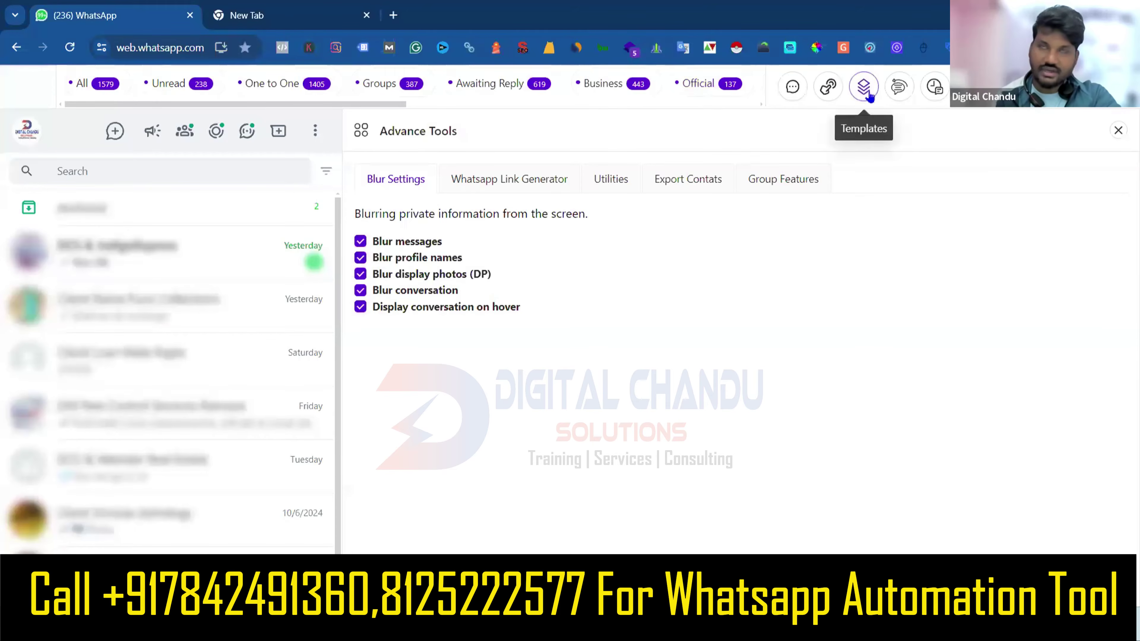
Close the Advance Tools panel and briefly check the installed extensions list.
{"action": "left_click", "coordinate": [1117, 130]}
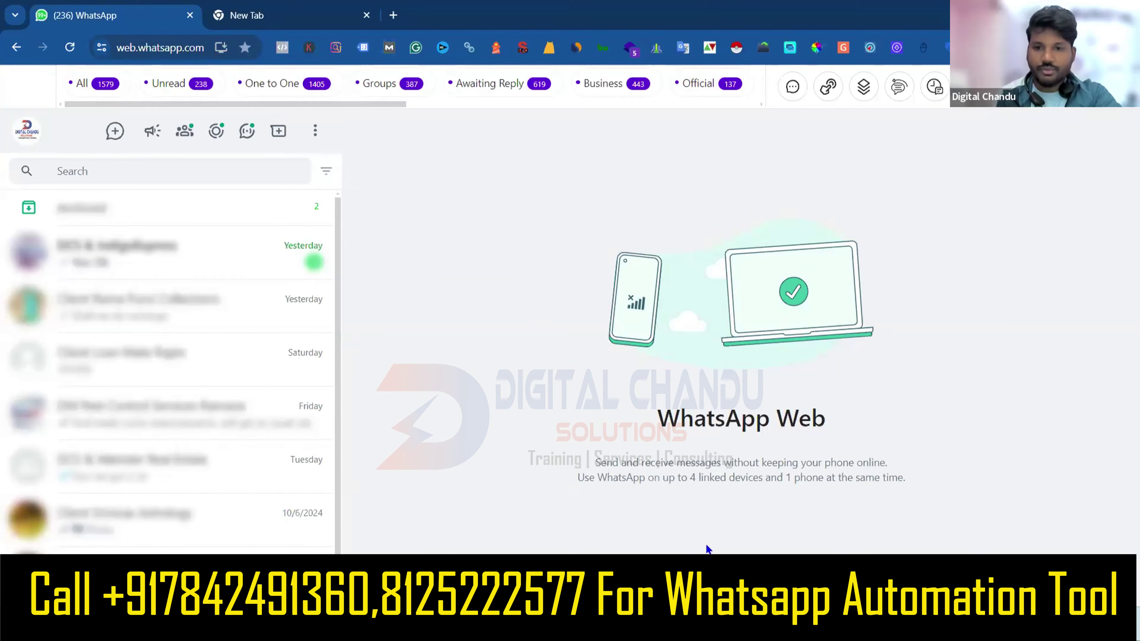
{"action": "mouse_move", "coordinate": [805, 501]}
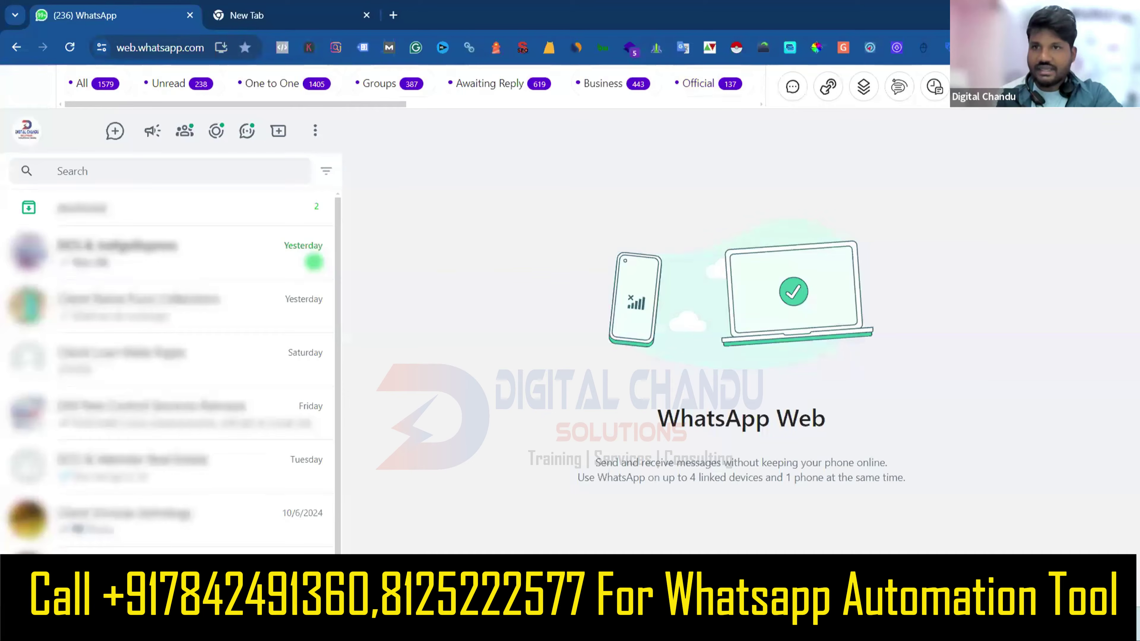
{"action": "left_click", "coordinate": [1046, 48]}
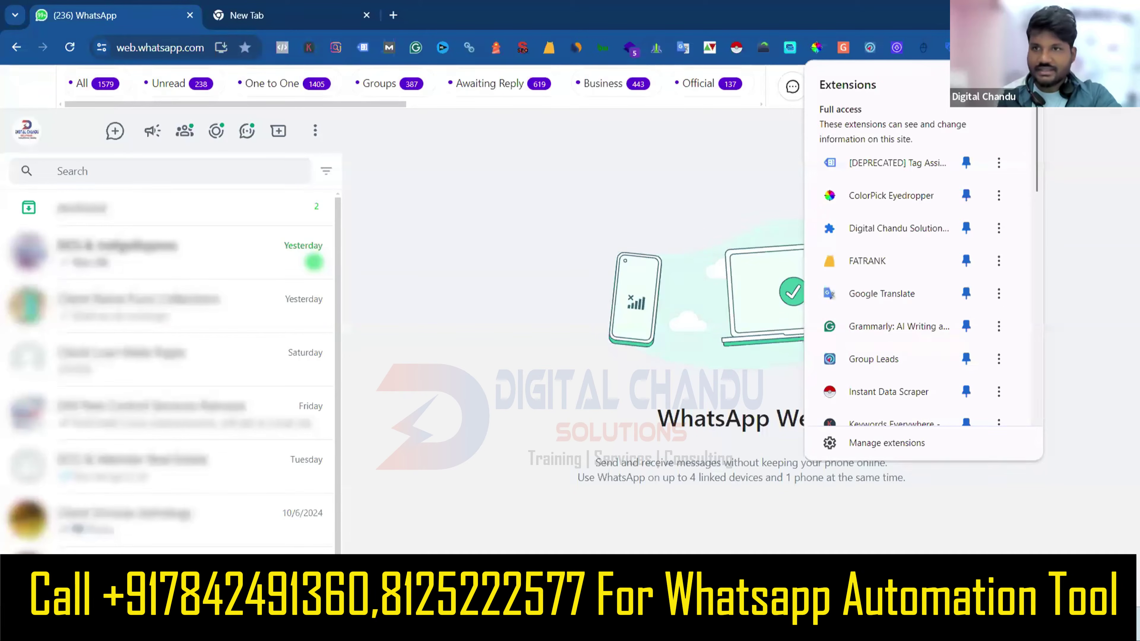
{"action": "key", "text": "Escape"}
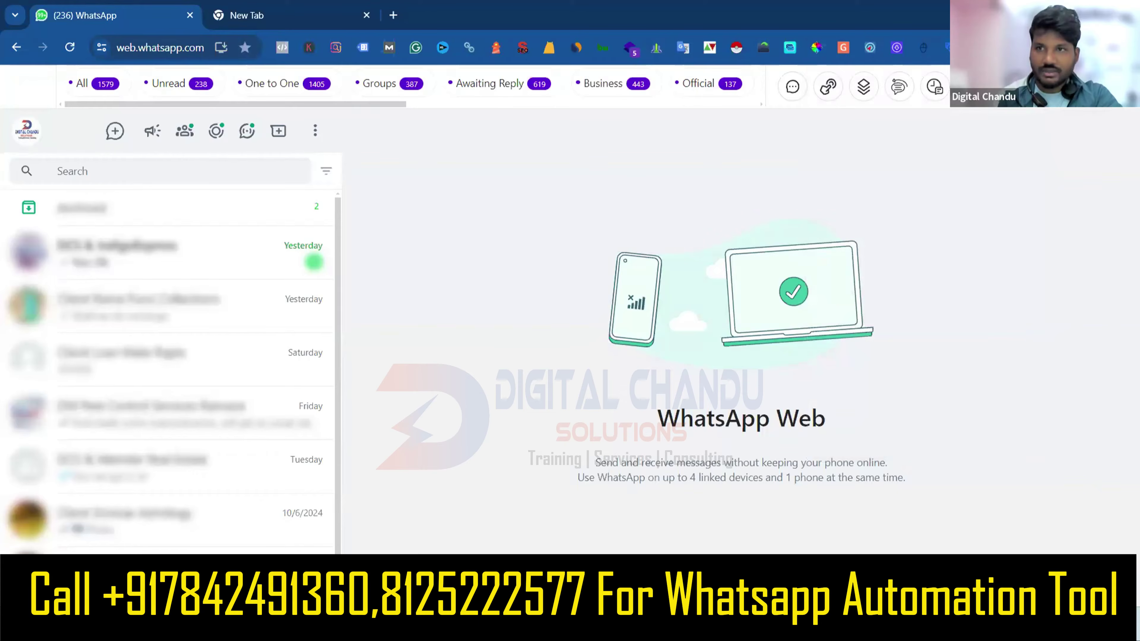
Open a new Chrome window under another profile, then switch to File Explorer's Downloads.
{"action": "left_click", "coordinate": [1105, 47]}
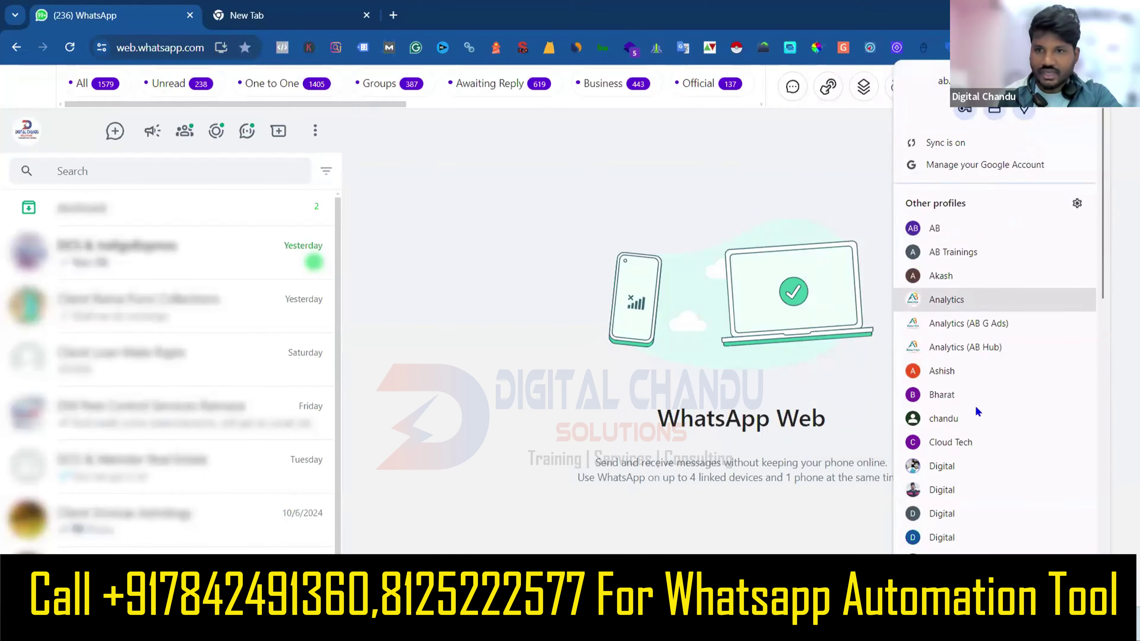
{"action": "left_click", "coordinate": [973, 377]}
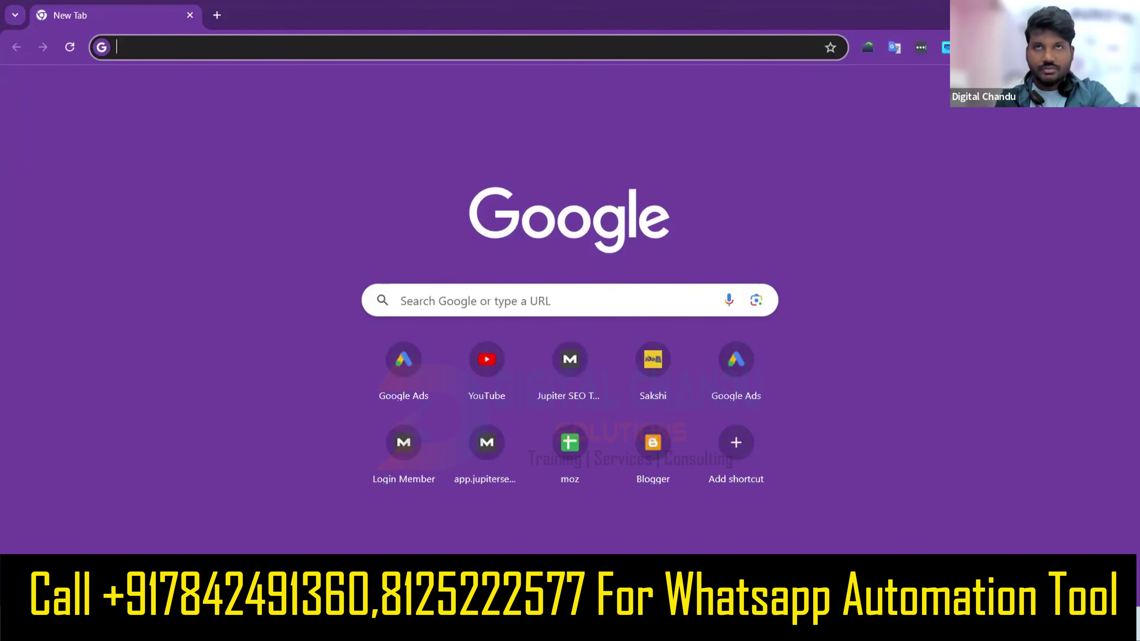
{"action": "key", "text": "super+e"}
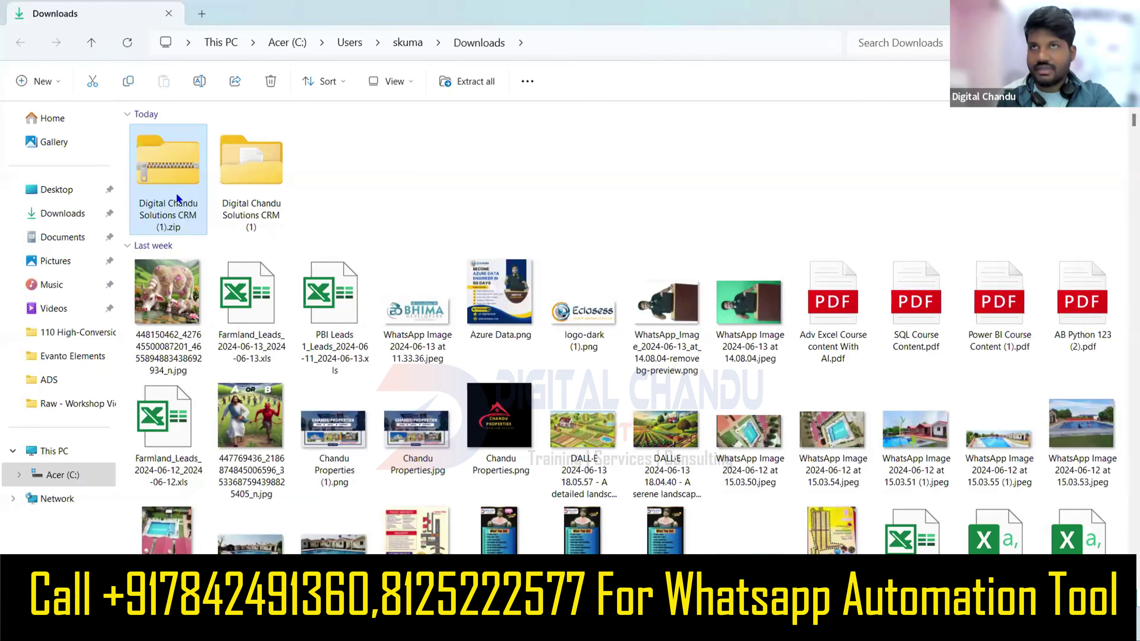
Extract Digital Chandu Solutions CRM (1).zip with WinRAR into its own folder, replacing all files.
{"action": "right_click", "coordinate": [176, 177]}
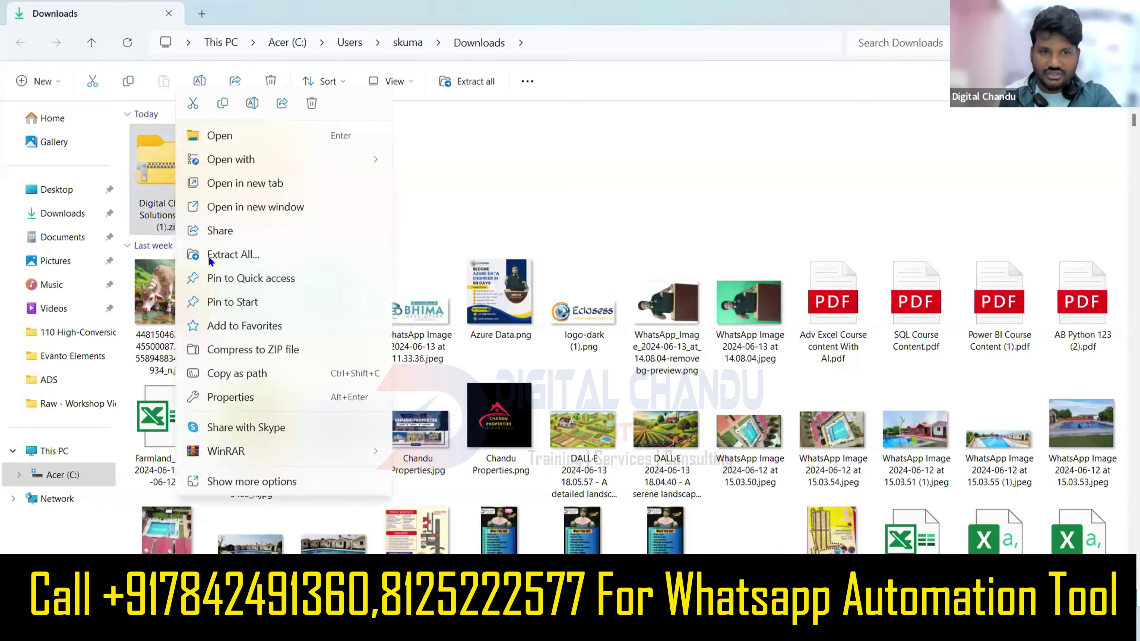
{"action": "mouse_move", "coordinate": [292, 448]}
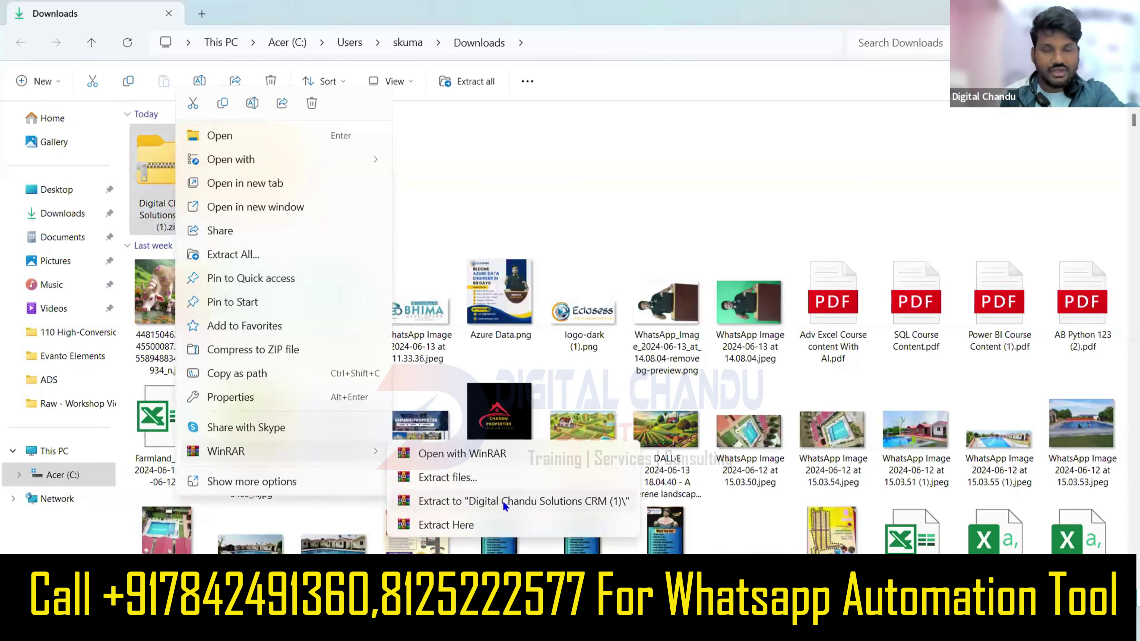
{"action": "left_click", "coordinate": [452, 500]}
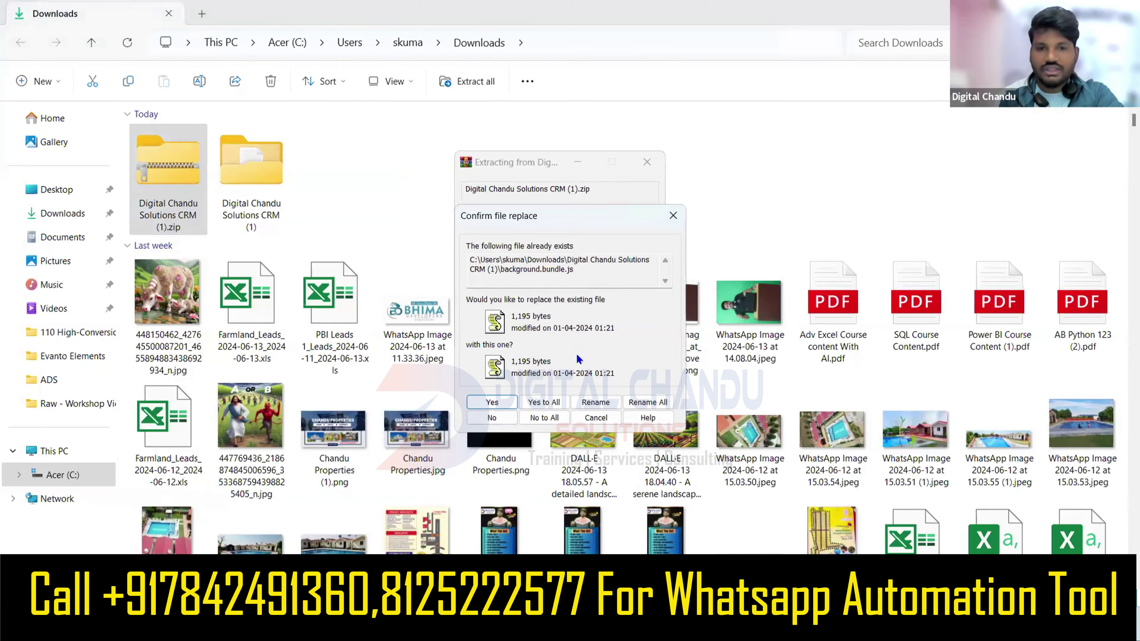
{"action": "left_click", "coordinate": [521, 405]}
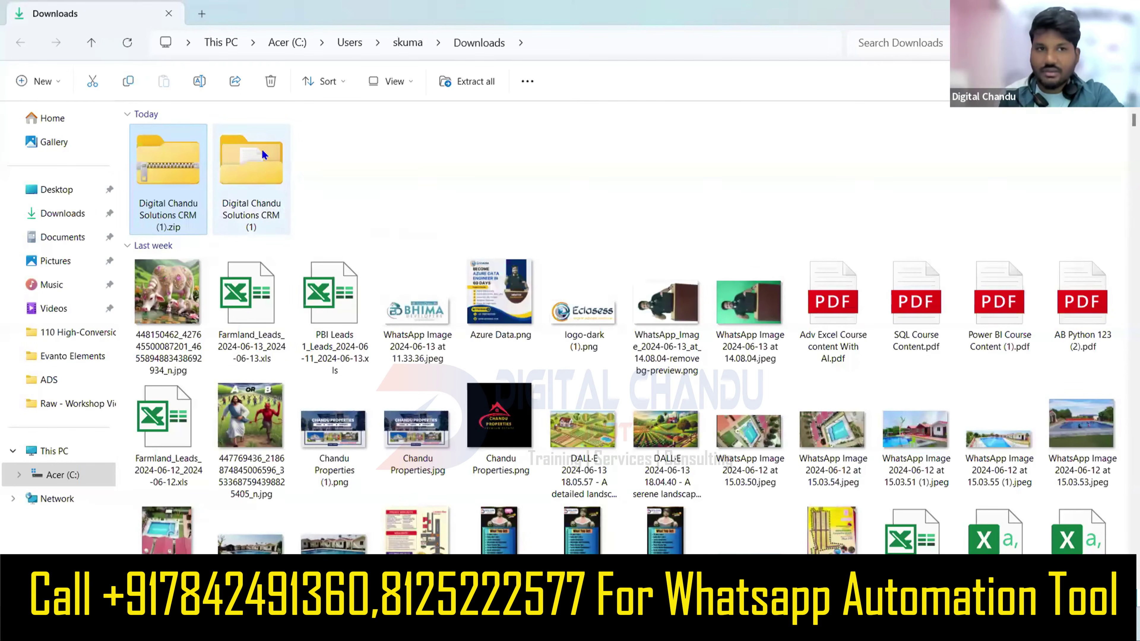
{"action": "mouse_move", "coordinate": [244, 178]}
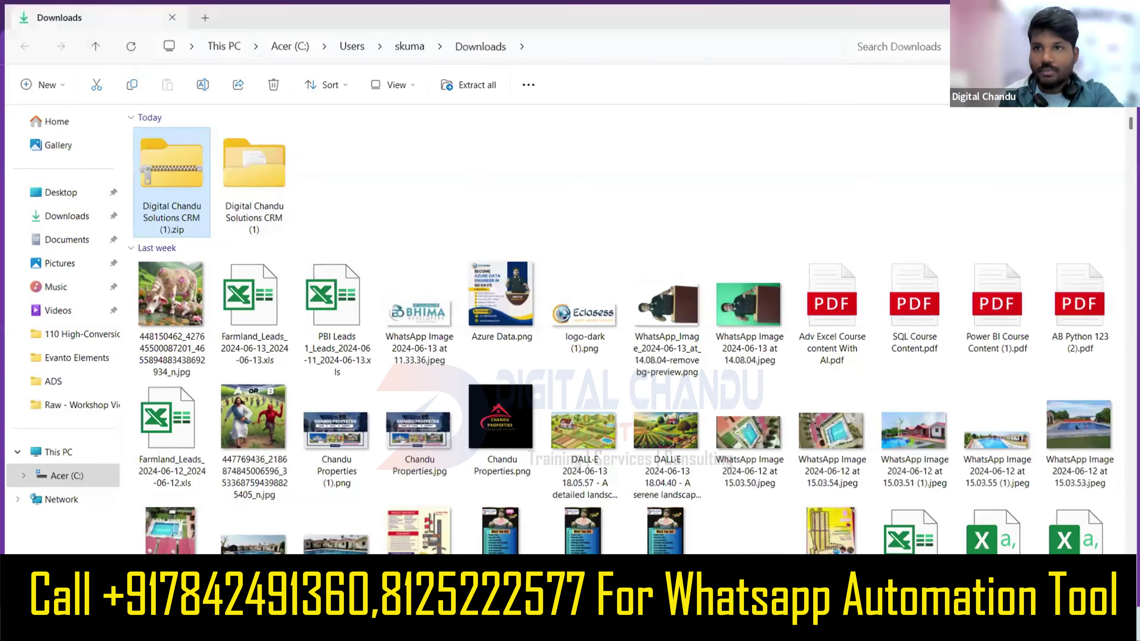
{"action": "key", "text": "alt+Tab"}
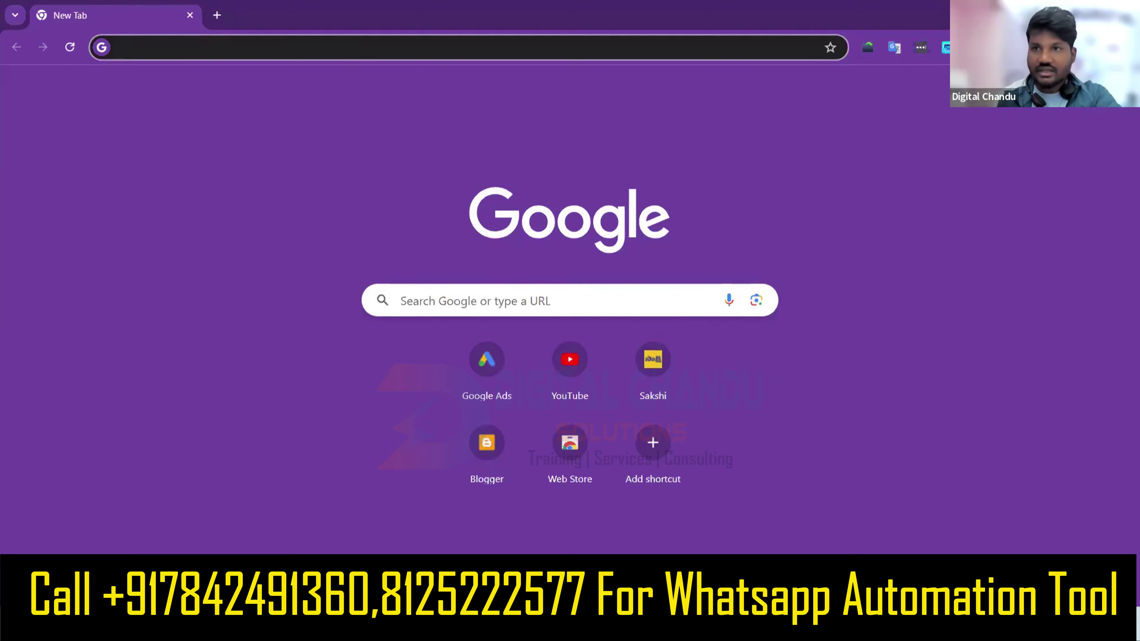
On Chrome's Extensions page, toggle Developer mode off and back on.
{"action": "left_click", "coordinate": [1128, 47]}
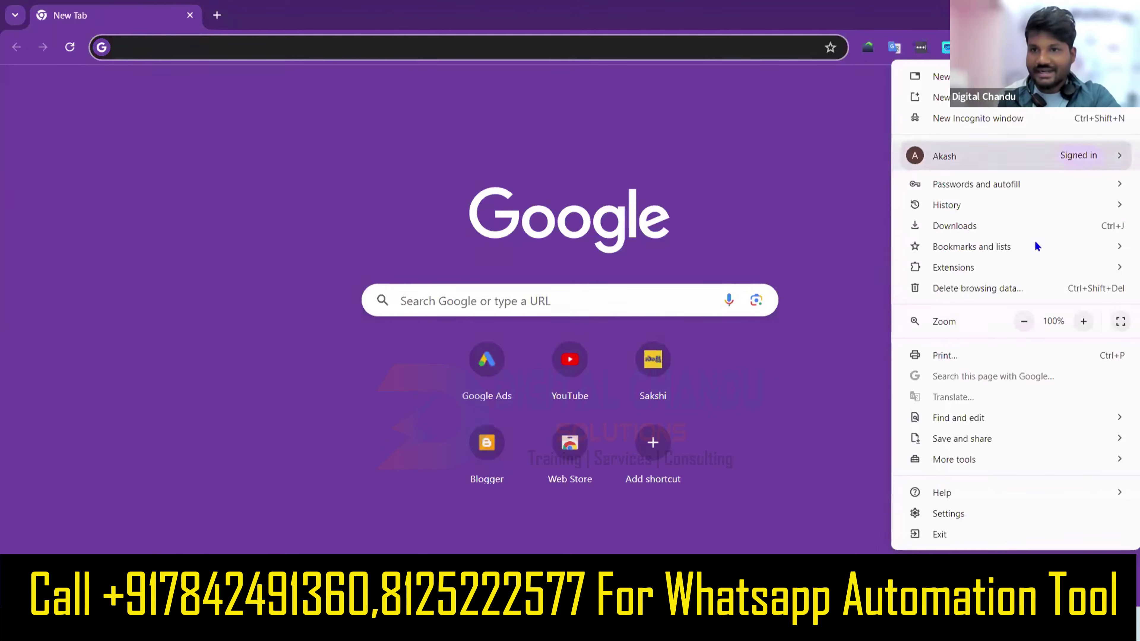
{"action": "mouse_move", "coordinate": [1013, 280]}
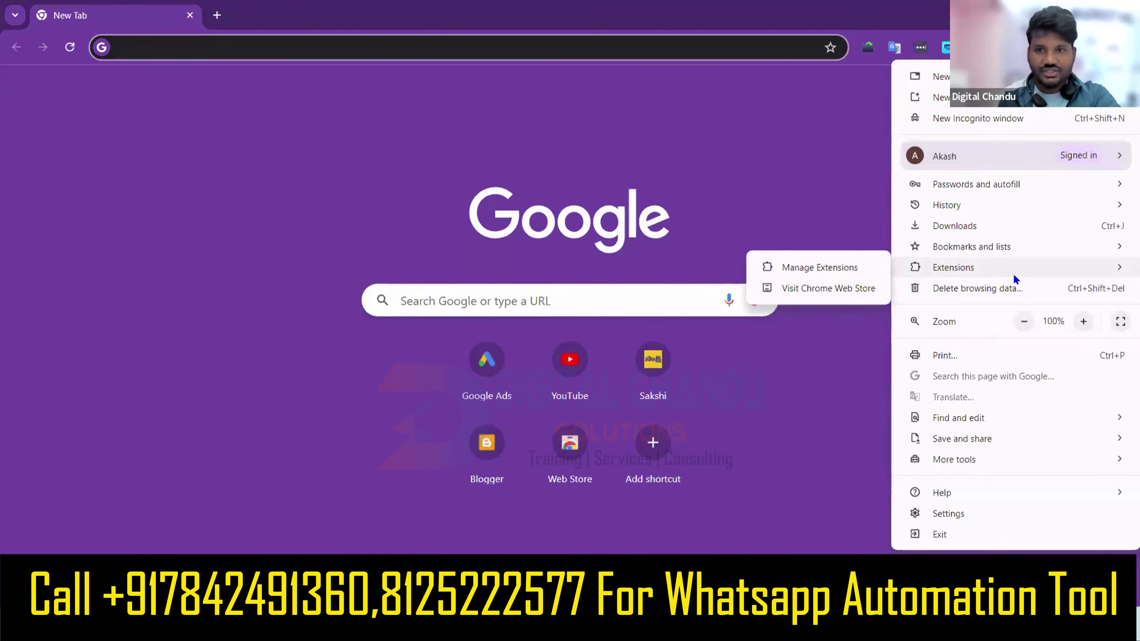
{"action": "left_click", "coordinate": [826, 270]}
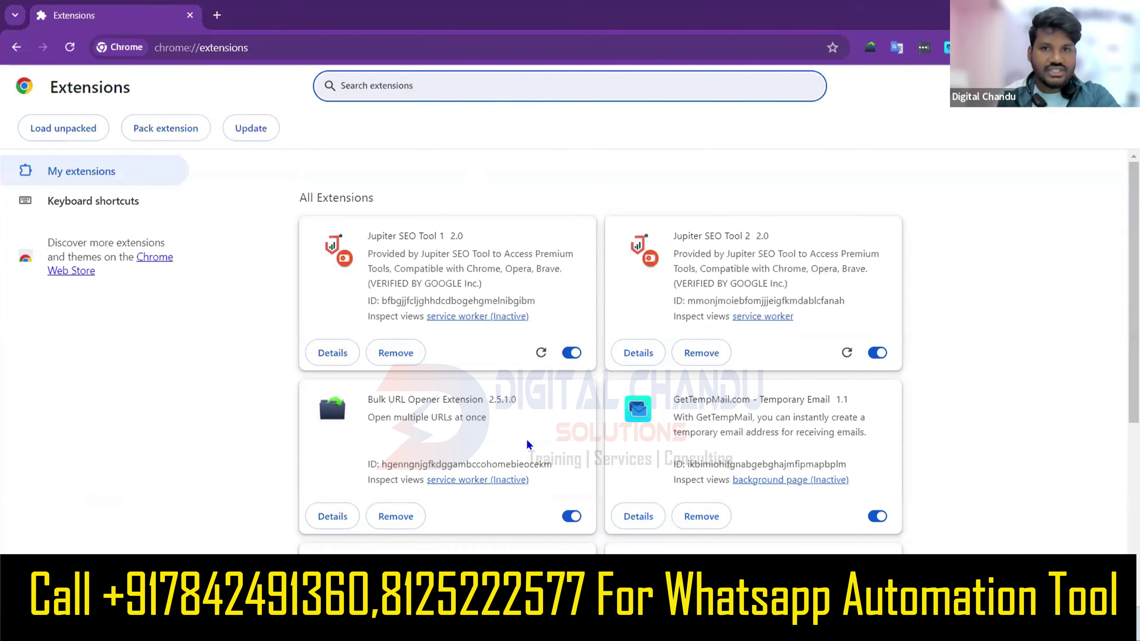
{"action": "scroll", "coordinate": [529, 445], "scroll_direction": "down", "scroll_amount": 5}
{"action": "scroll", "coordinate": [528, 444], "scroll_direction": "up", "scroll_amount": 4}
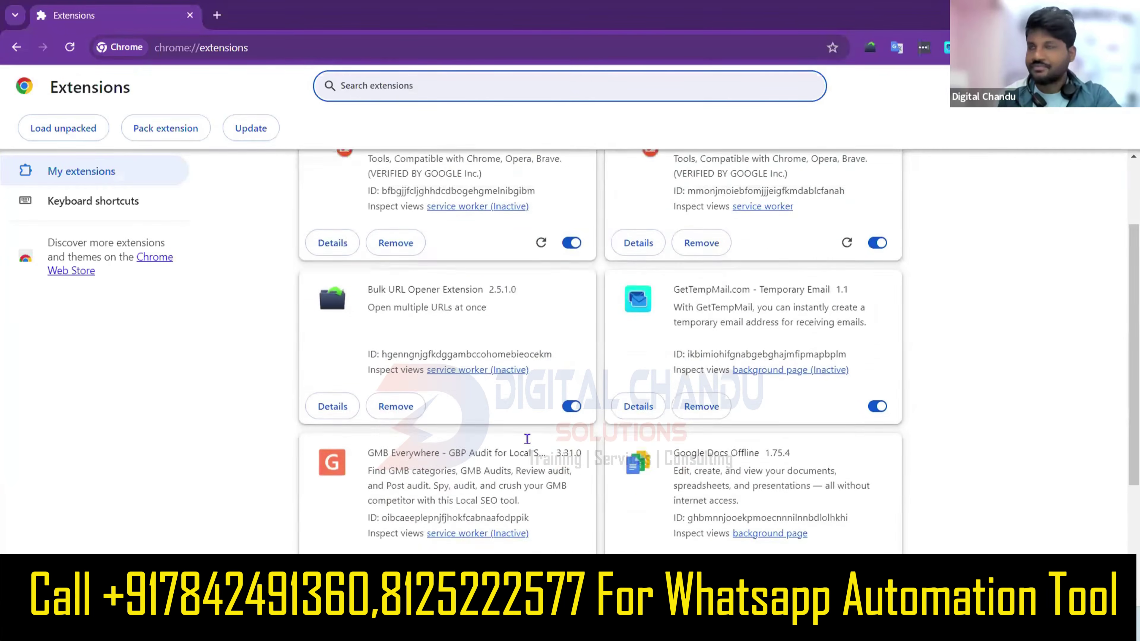
{"action": "scroll", "coordinate": [528, 445], "scroll_direction": "down", "scroll_amount": 3}
{"action": "scroll", "coordinate": [527, 437], "scroll_direction": "up", "scroll_amount": 4}
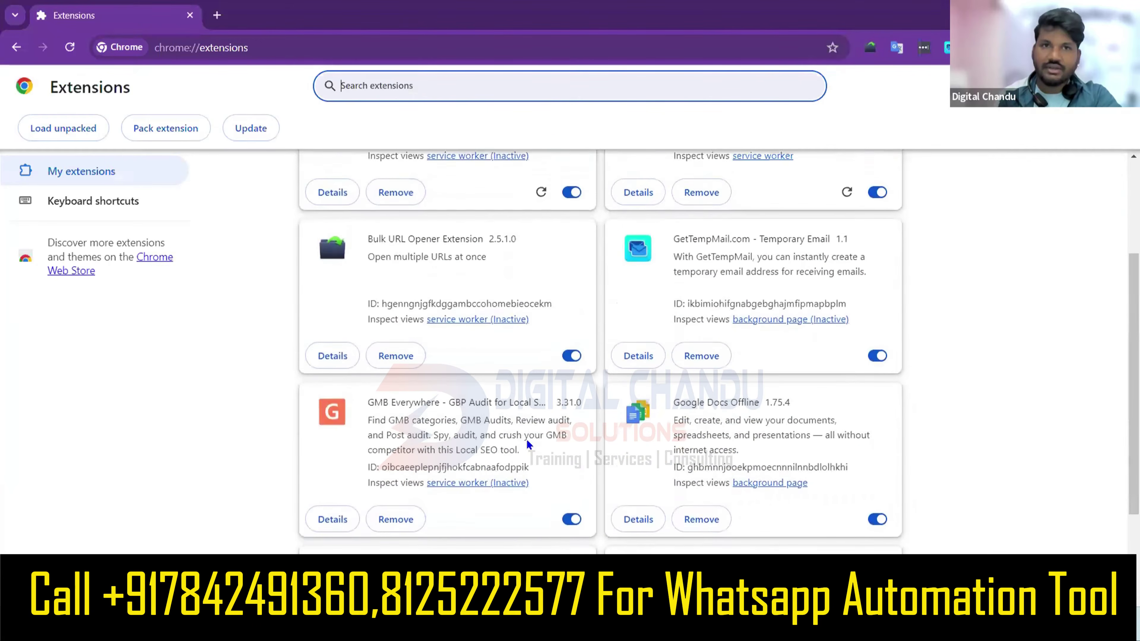
{"action": "scroll", "coordinate": [522, 408], "scroll_direction": "down", "scroll_amount": 2}
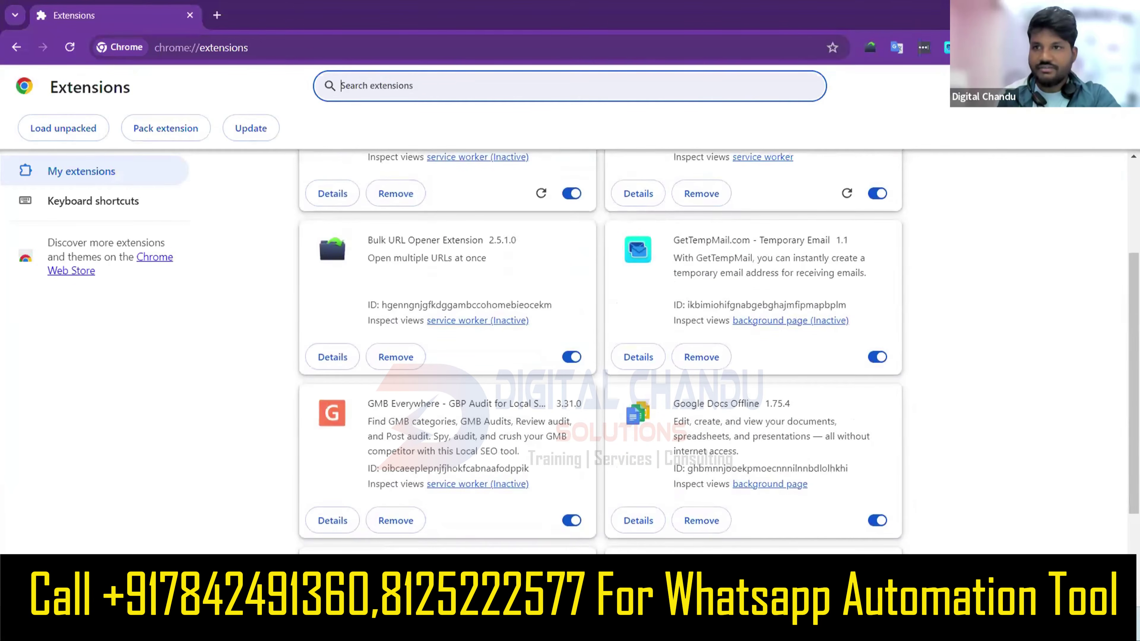
{"action": "left_click", "coordinate": [1108, 86]}
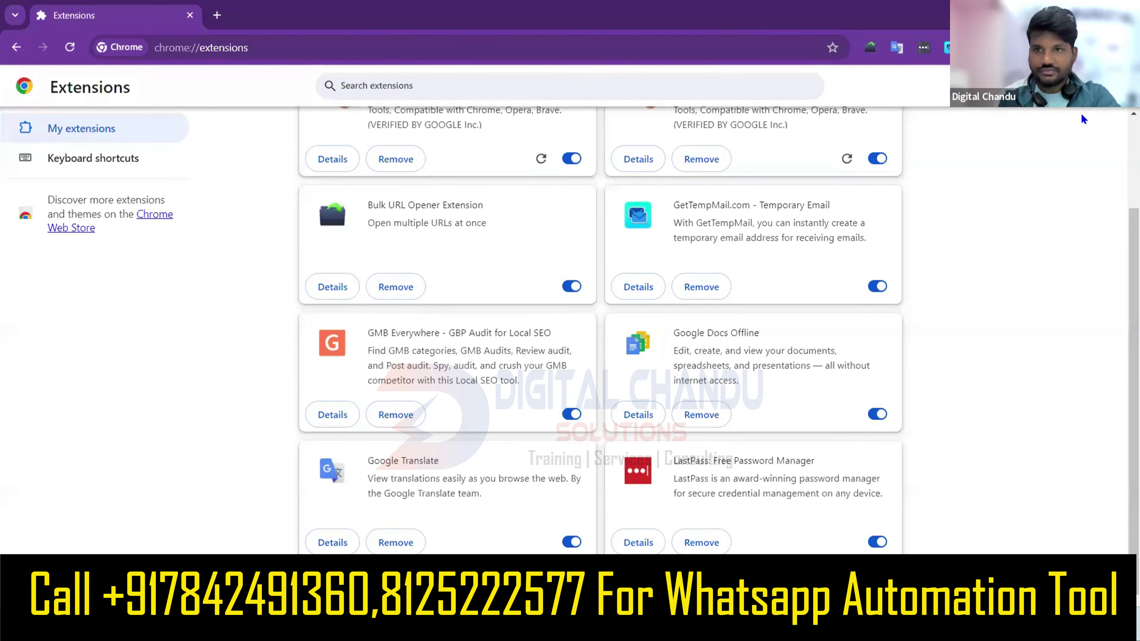
{"action": "scroll", "coordinate": [931, 171], "scroll_direction": "up", "scroll_amount": 3}
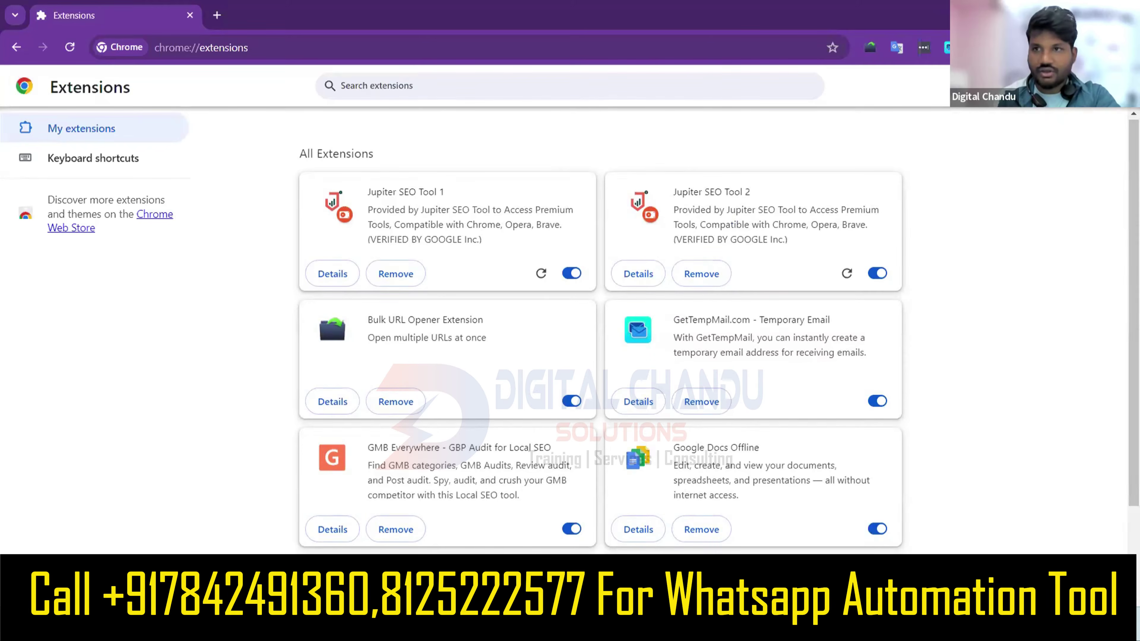
{"action": "left_click", "coordinate": [1112, 85]}
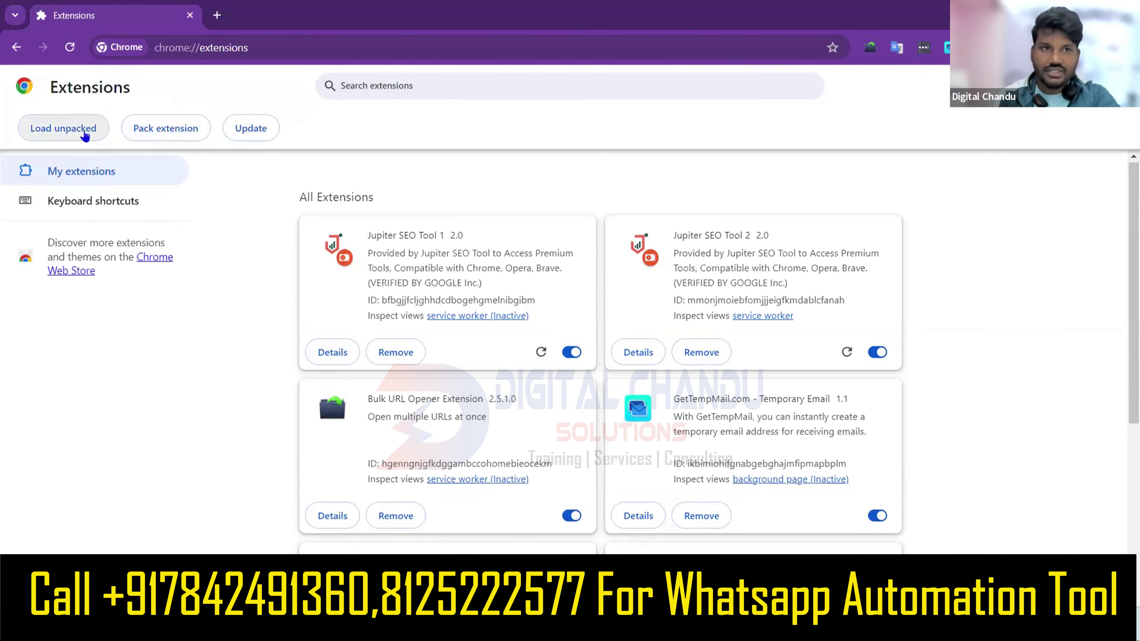
Load the 'Digital Chandu Solutions CRM (1)' folder from Downloads as an unpacked extension.
{"action": "left_click", "coordinate": [63, 131]}
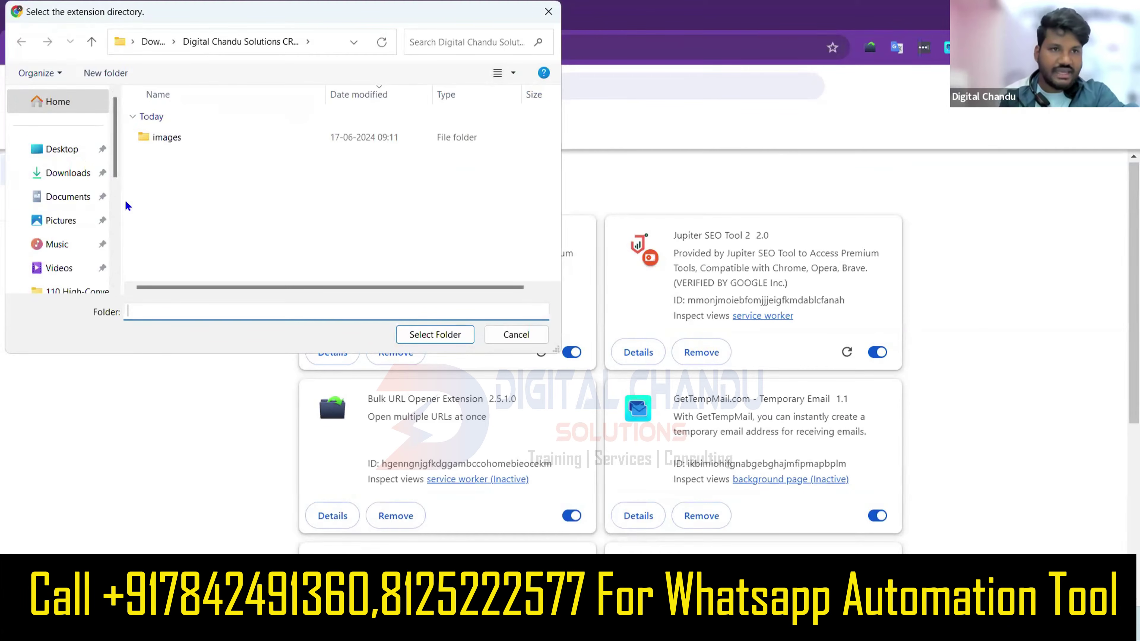
{"action": "left_click", "coordinate": [68, 173]}
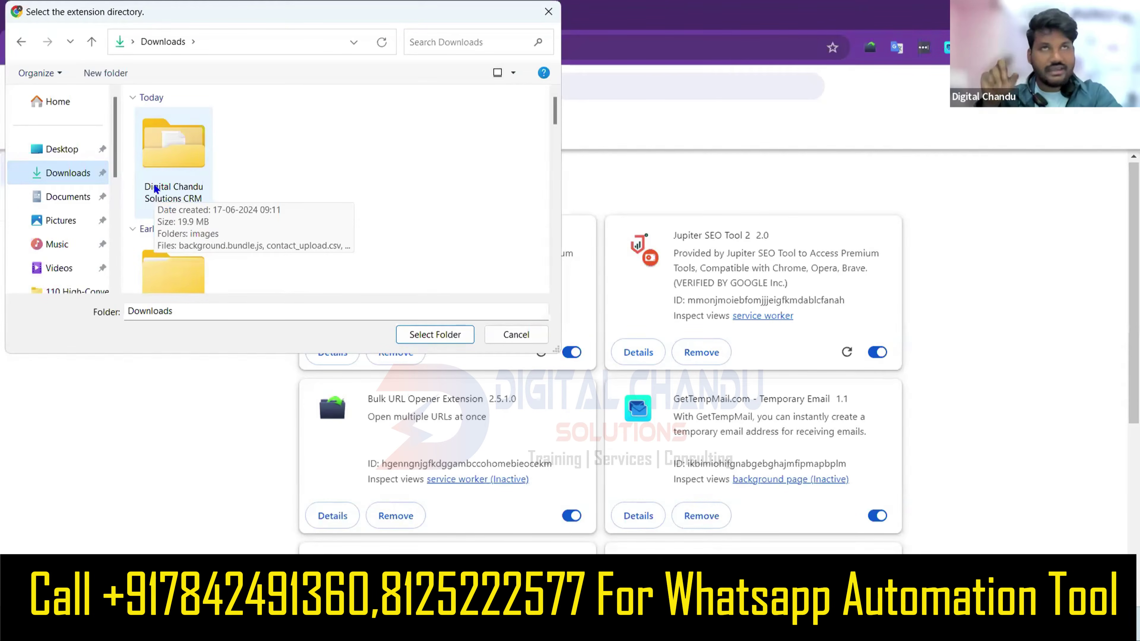
{"action": "left_click", "coordinate": [194, 165]}
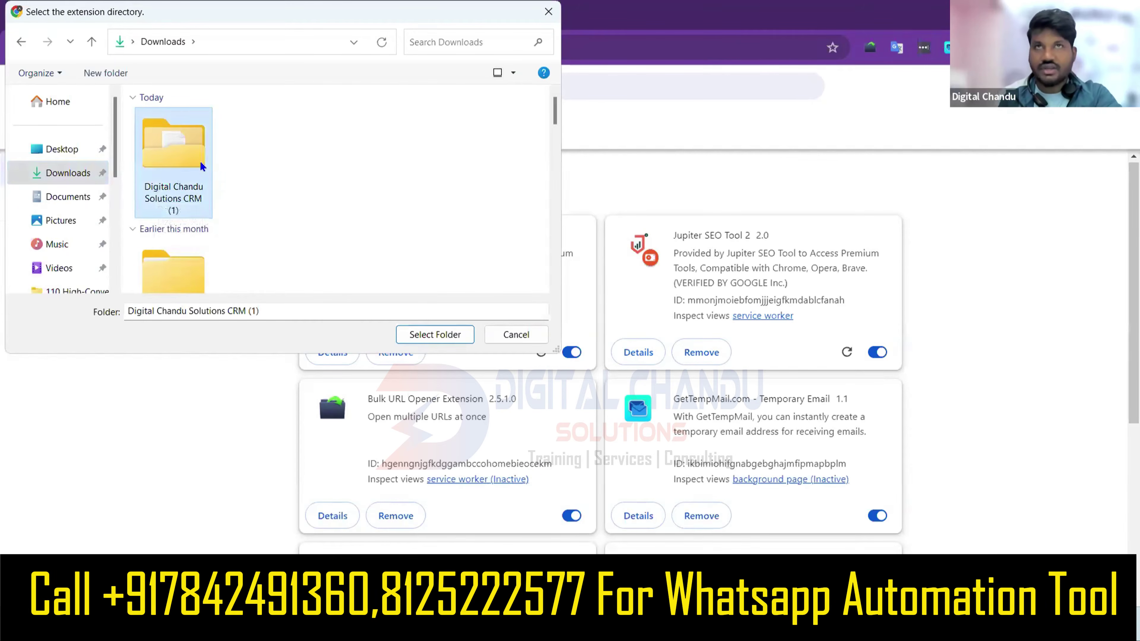
{"action": "left_click", "coordinate": [449, 333]}
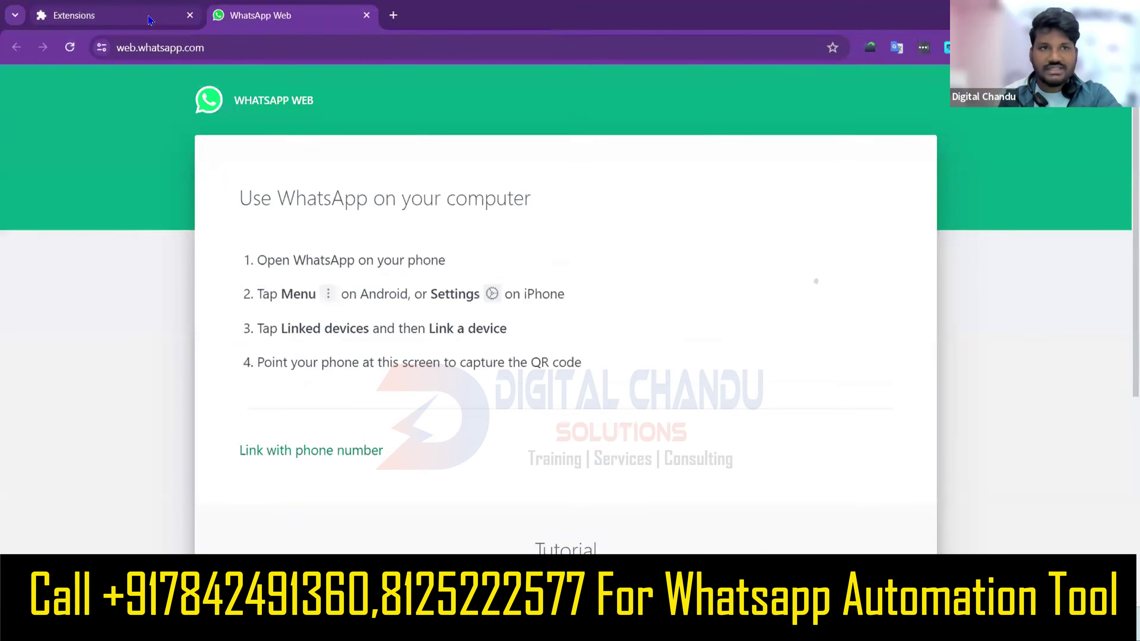
Review the installed CRM extension and WhatsApp Web's QR login page, then switch to the Notepad agenda.
{"action": "left_click", "coordinate": [150, 21]}
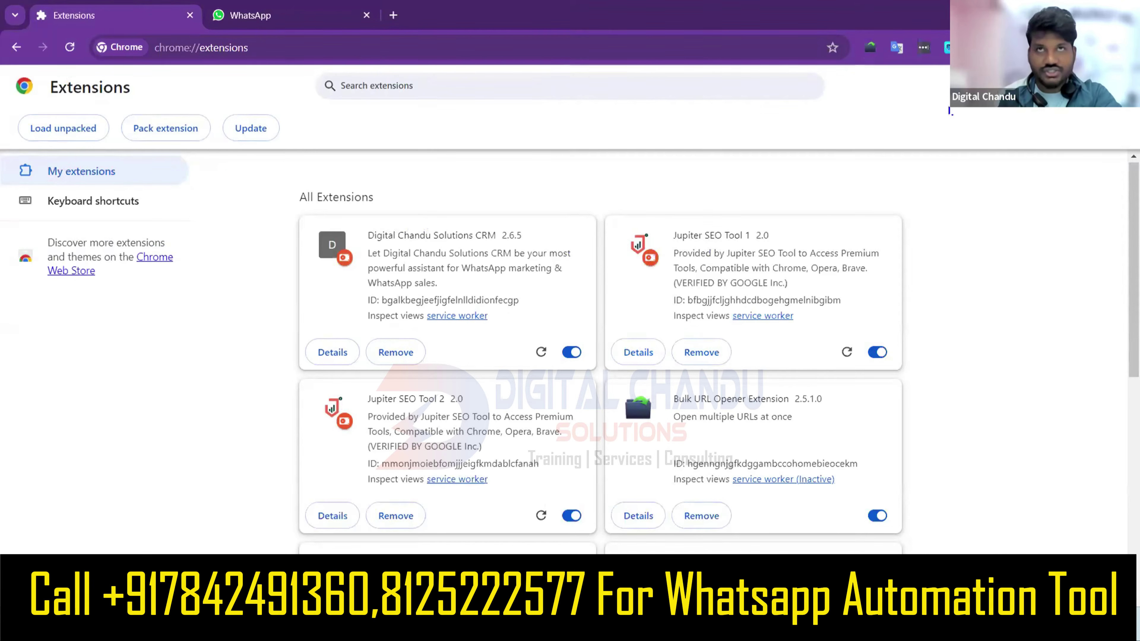
{"action": "left_click", "coordinate": [323, 9]}
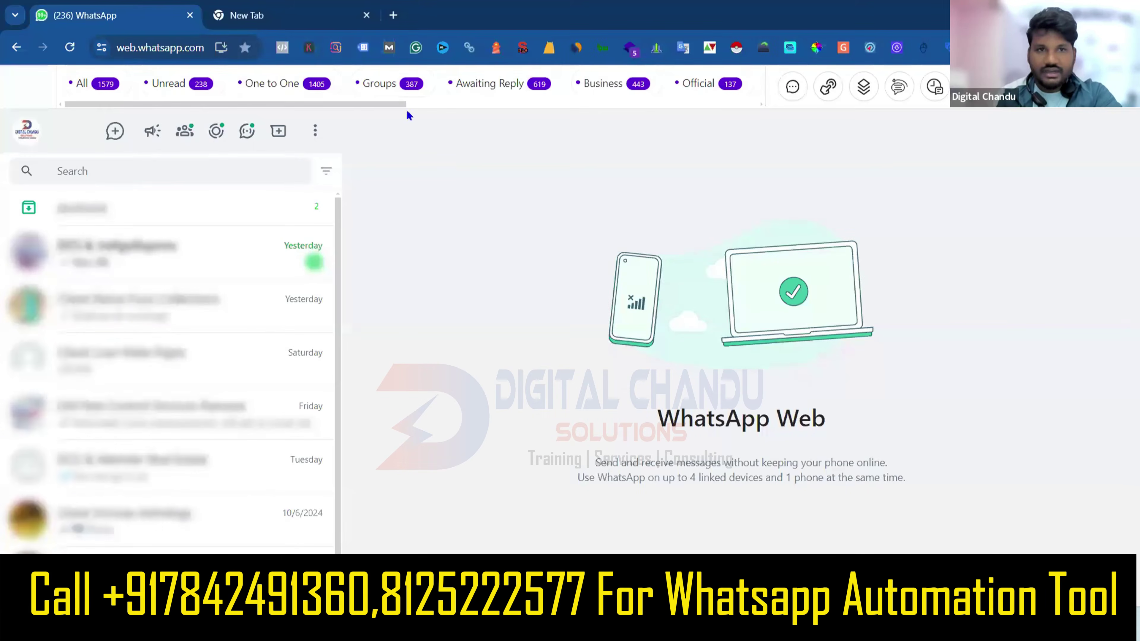
{"action": "left_click_drag", "start_coordinate": [396, 104], "coordinate": [490, 128]}
{"action": "left_click_drag", "start_coordinate": [413, 149], "coordinate": [389, 135]}
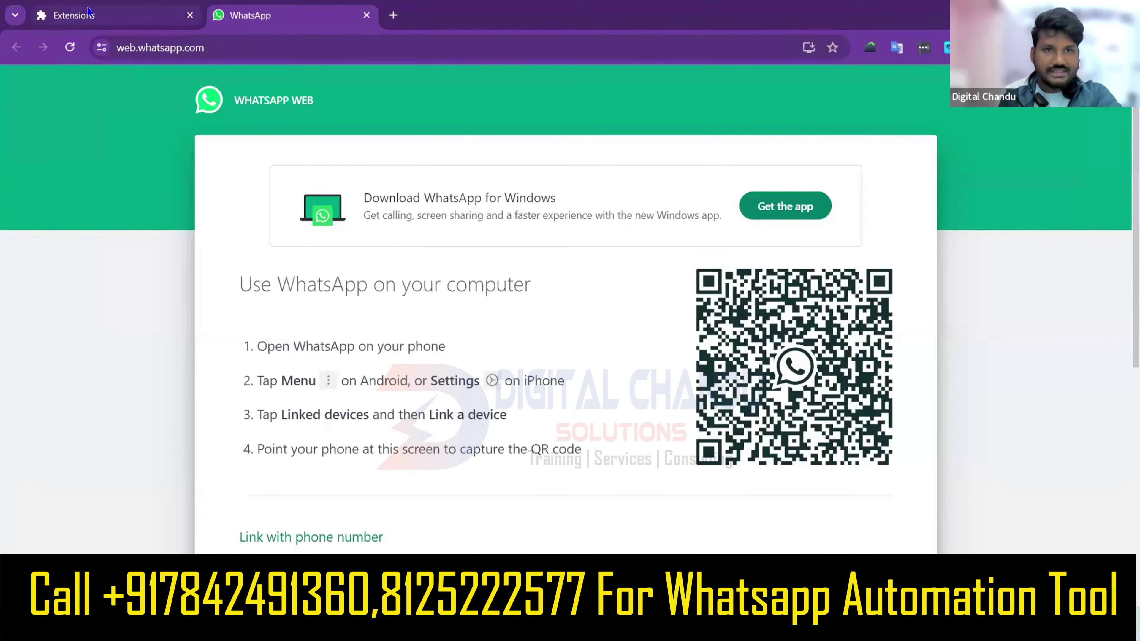
{"action": "left_click", "coordinate": [89, 13]}
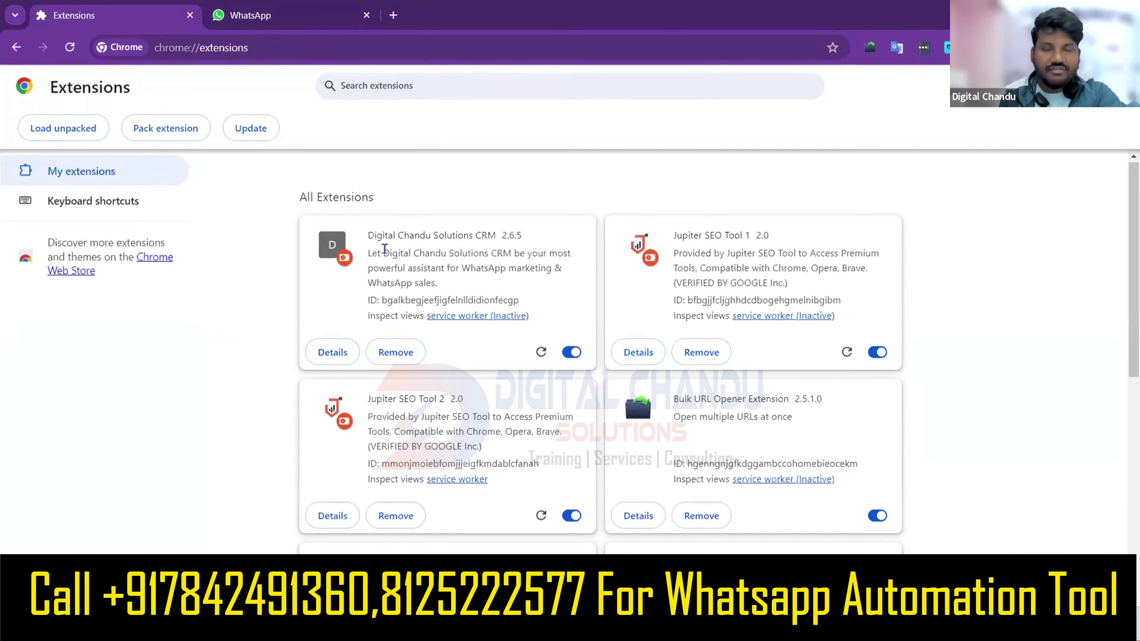
{"action": "left_click", "coordinate": [309, 17]}
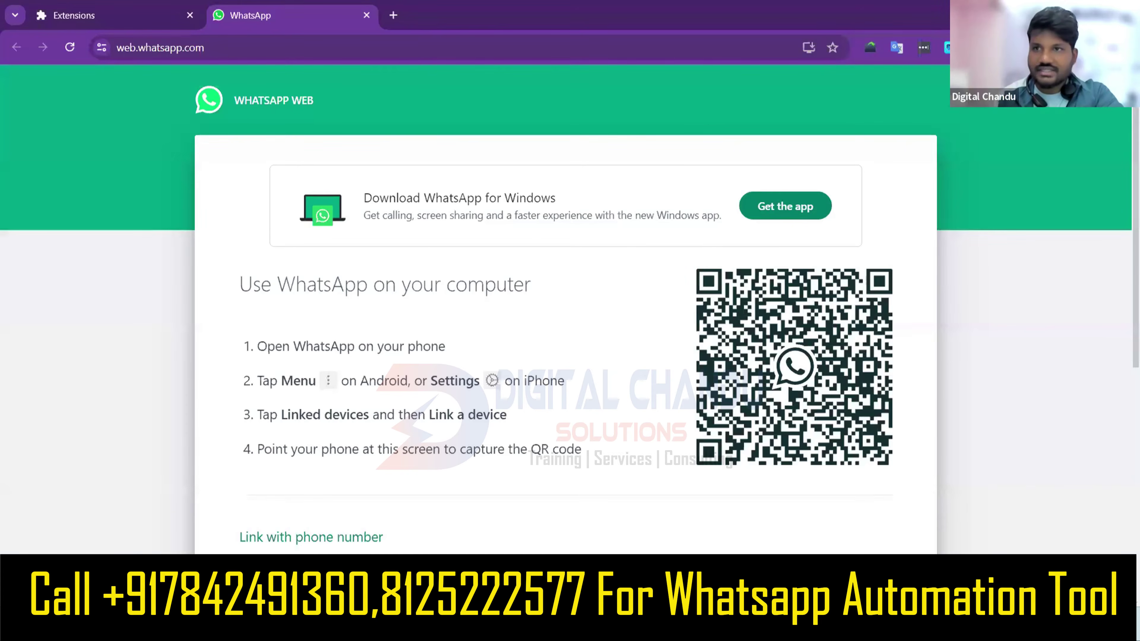
{"action": "key", "text": "alt+Tab"}
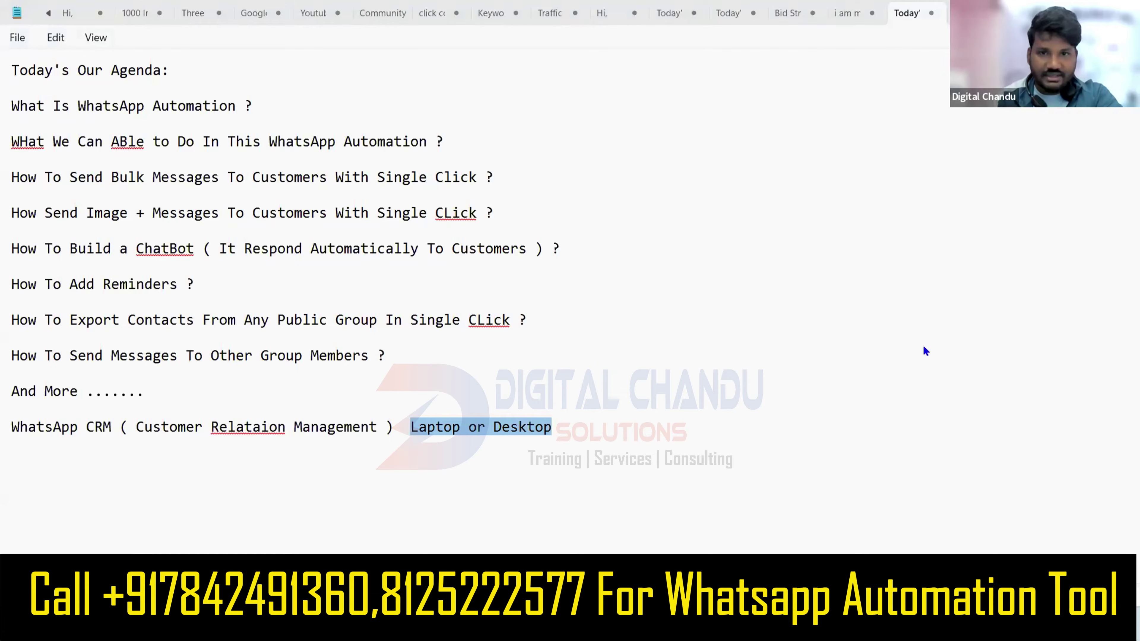
Return from the Notepad agenda to the Chrome window with WhatsApp Web.
{"action": "key", "text": "alt+Tab"}
{"action": "key", "text": "alt+Tab"}
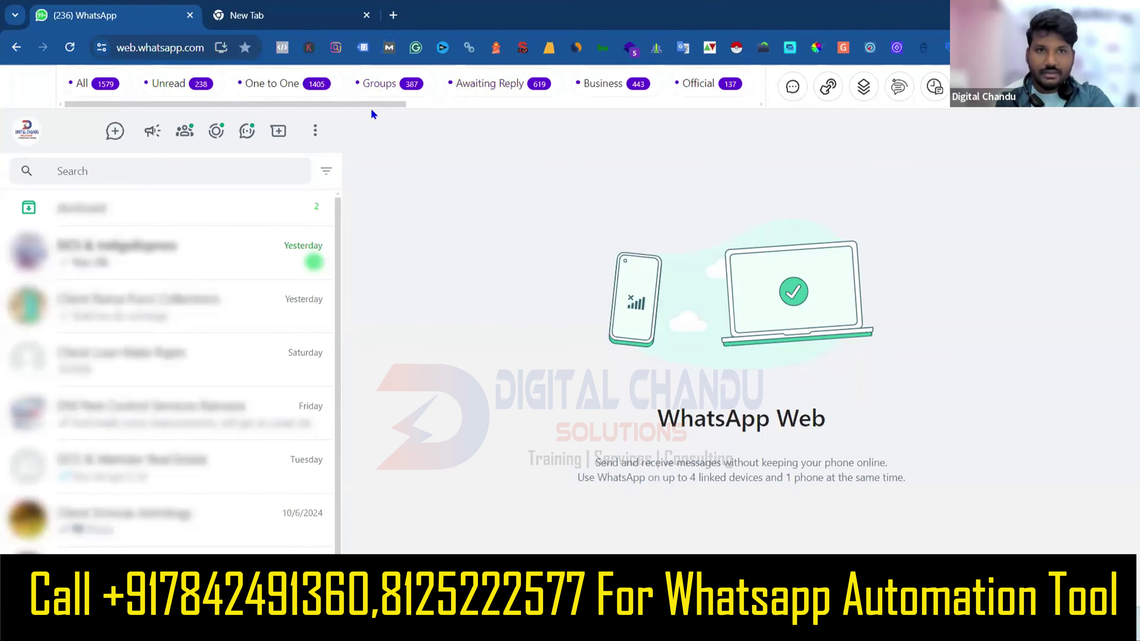
Scroll the CRM tab bar and browse the Tabs manager's Unread, Groups and Client's entries.
{"action": "left_click_drag", "start_coordinate": [365, 107], "coordinate": [772, 108]}
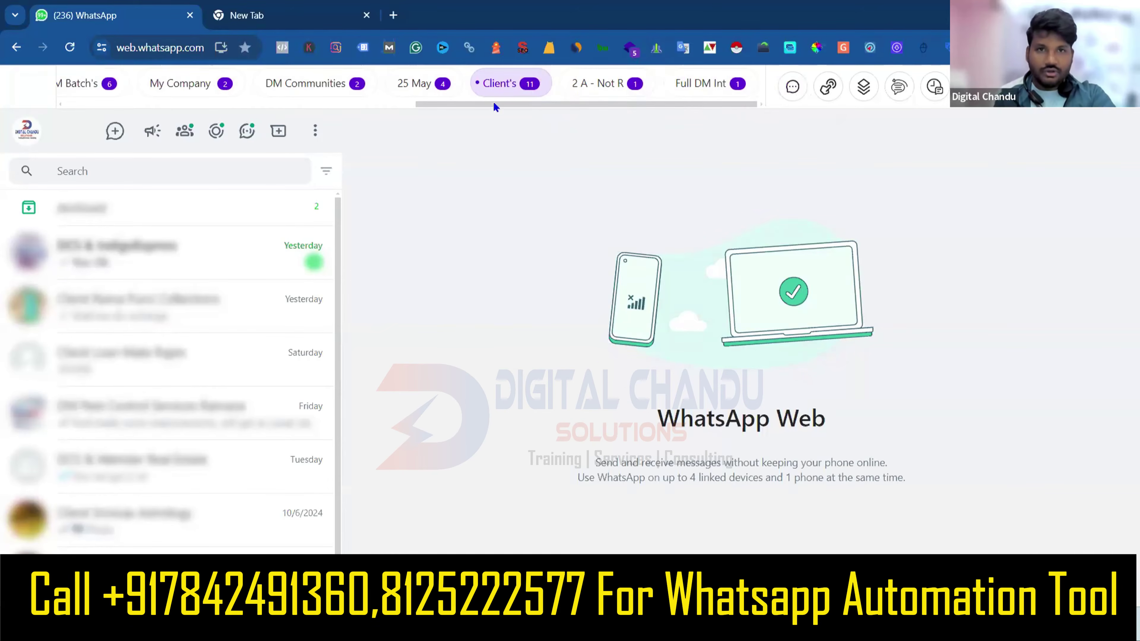
{"action": "scroll", "coordinate": [515, 112], "scroll_direction": "left", "scroll_amount": 10}
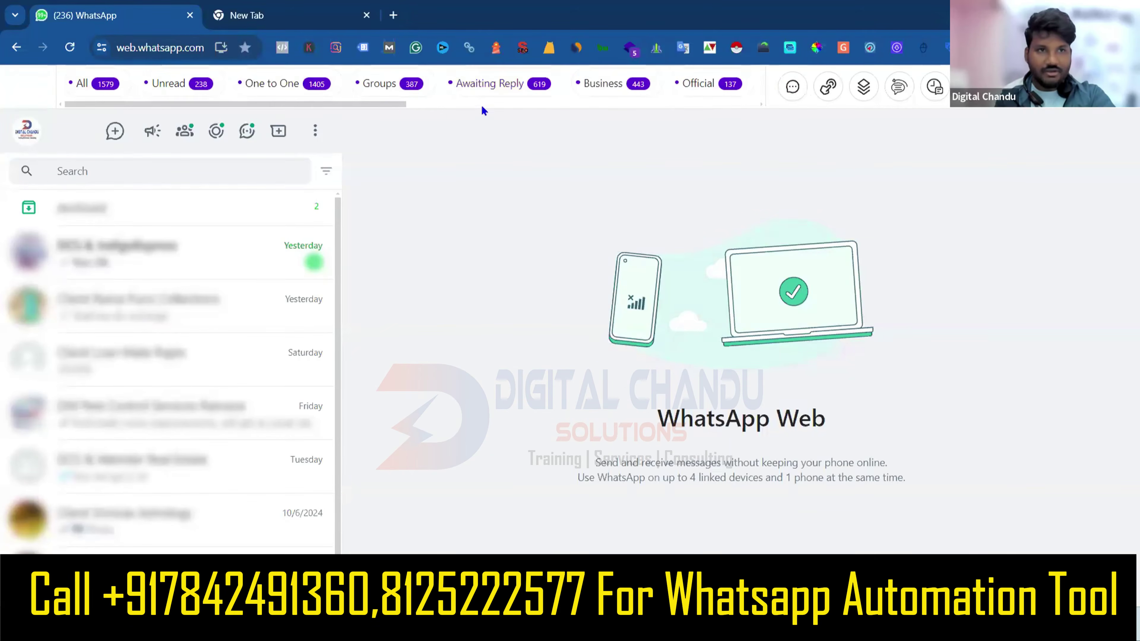
{"action": "left_click", "coordinate": [827, 96]}
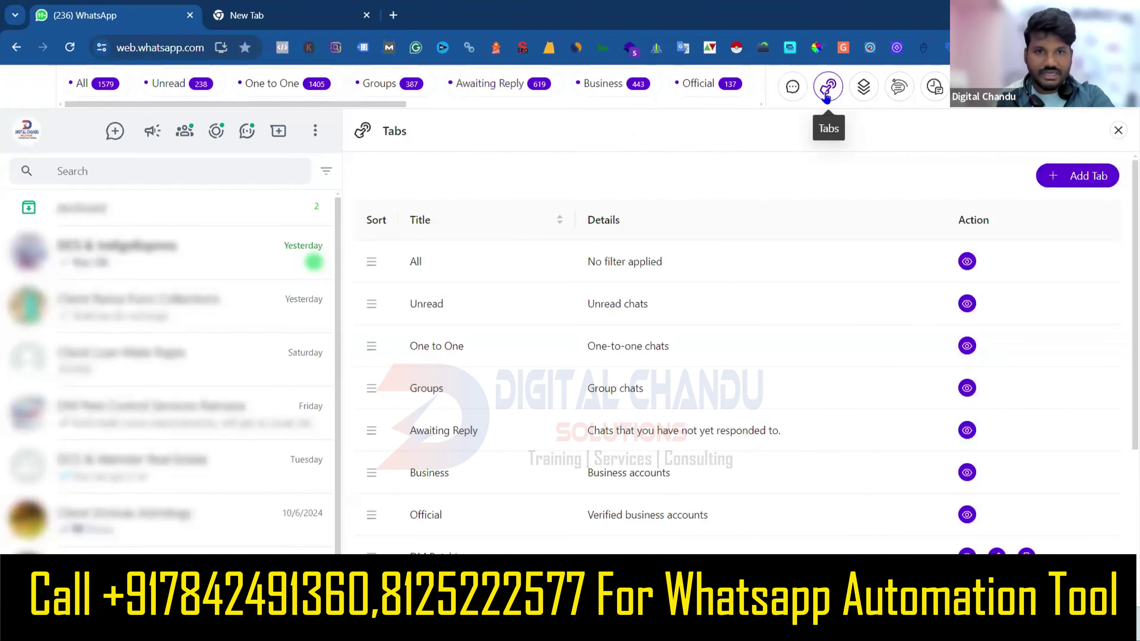
{"action": "scroll", "coordinate": [719, 352], "scroll_direction": "down", "scroll_amount": 5}
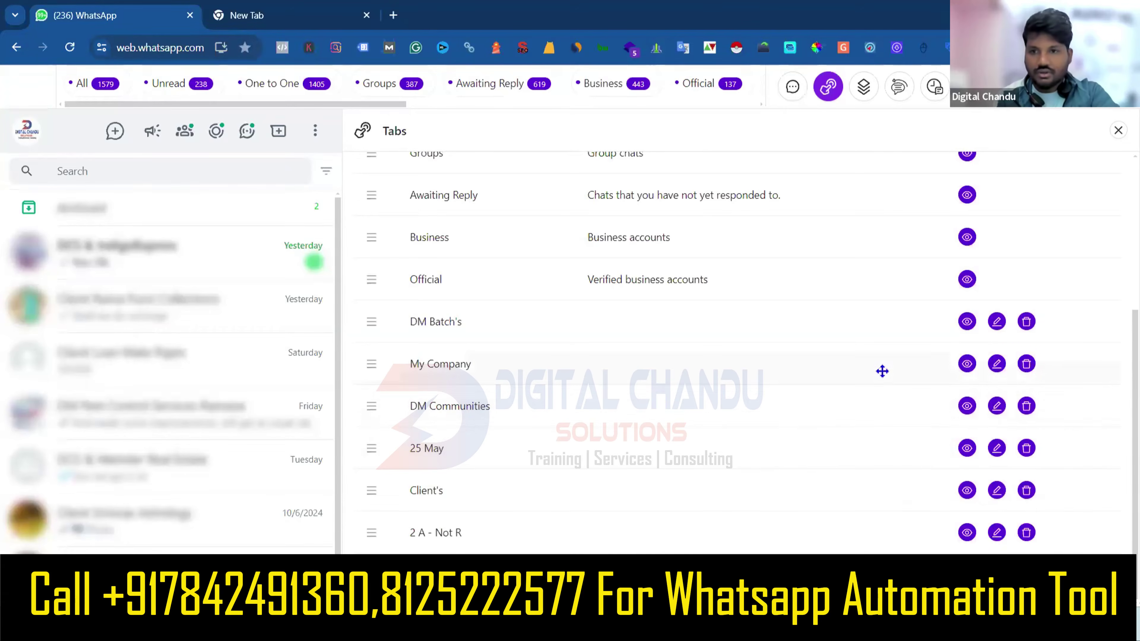
{"action": "scroll", "coordinate": [882, 372], "scroll_direction": "up", "scroll_amount": 5}
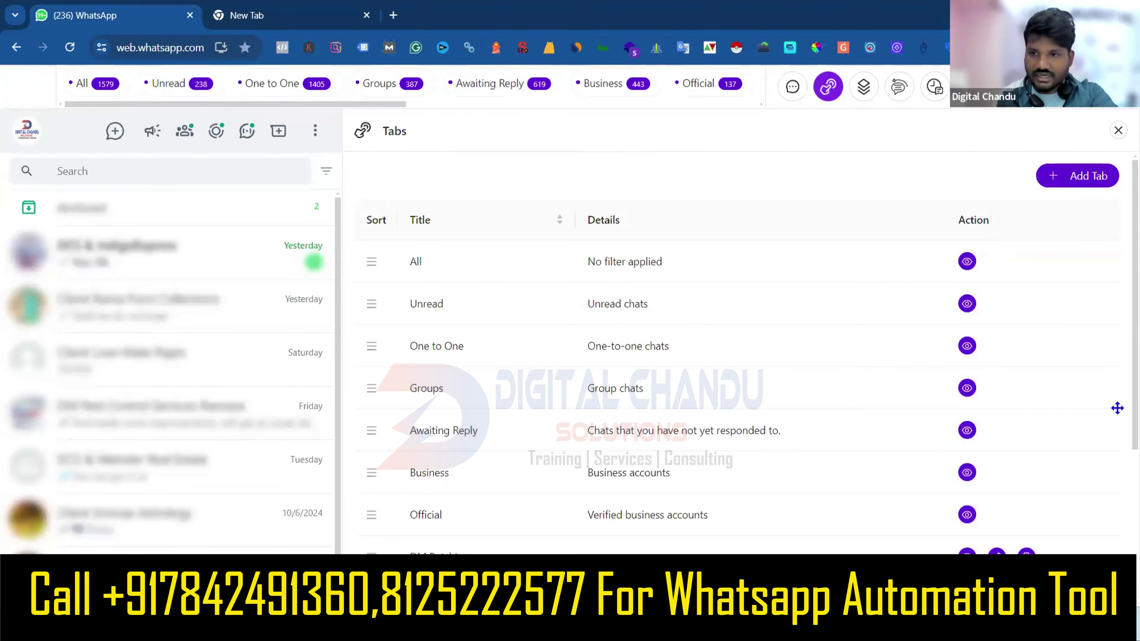
{"action": "scroll", "coordinate": [1121, 404], "scroll_direction": "down", "scroll_amount": 5}
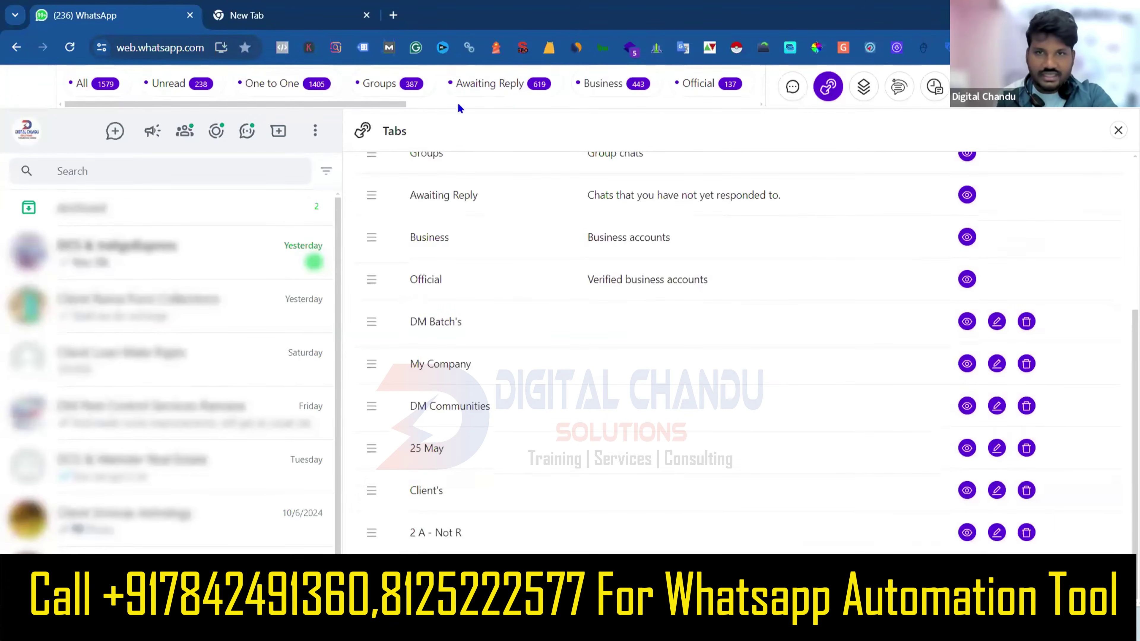
{"action": "left_click_drag", "start_coordinate": [385, 107], "coordinate": [780, 140]}
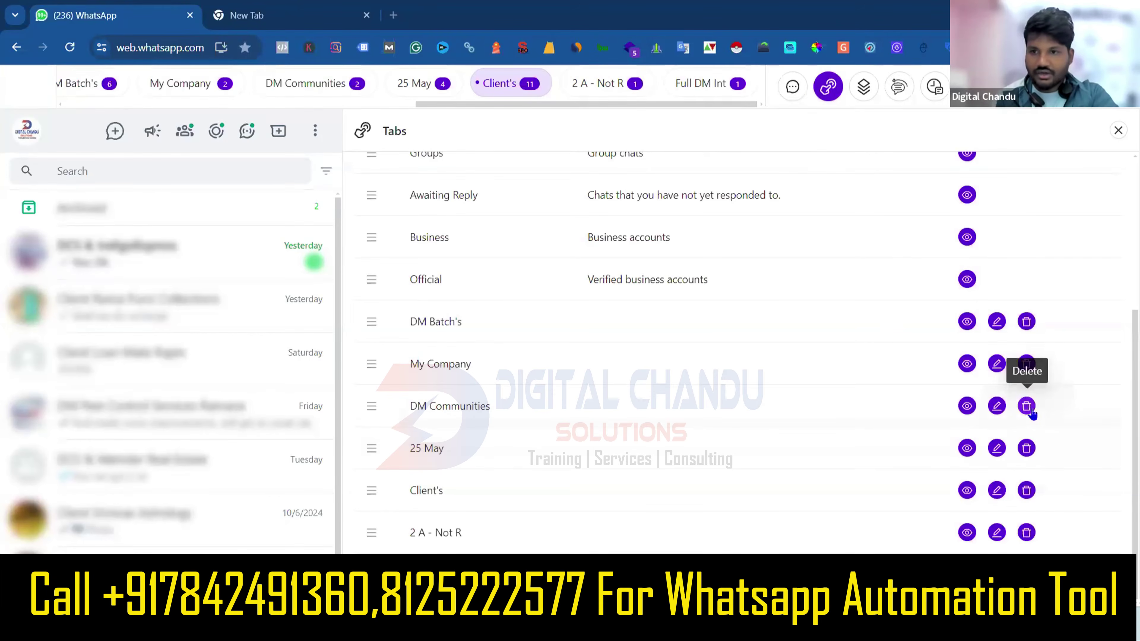
{"action": "scroll", "coordinate": [942, 395], "scroll_direction": "up", "scroll_amount": 5}
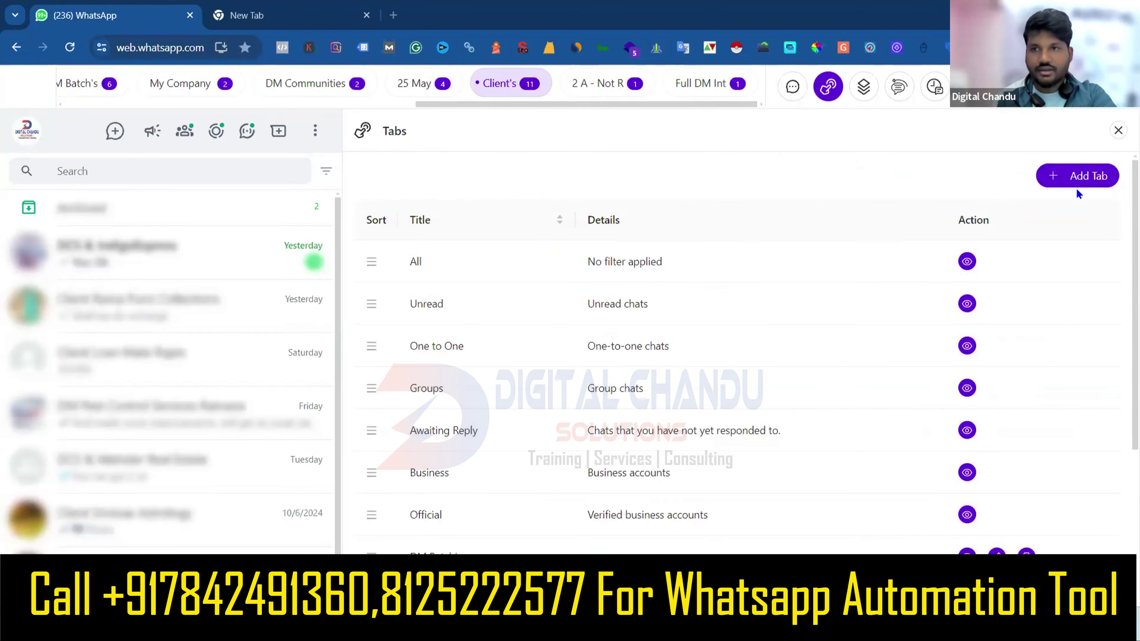
Start a new CRM tab and enter 'Tetsing 101' as its title.
{"action": "left_click", "coordinate": [1080, 178]}
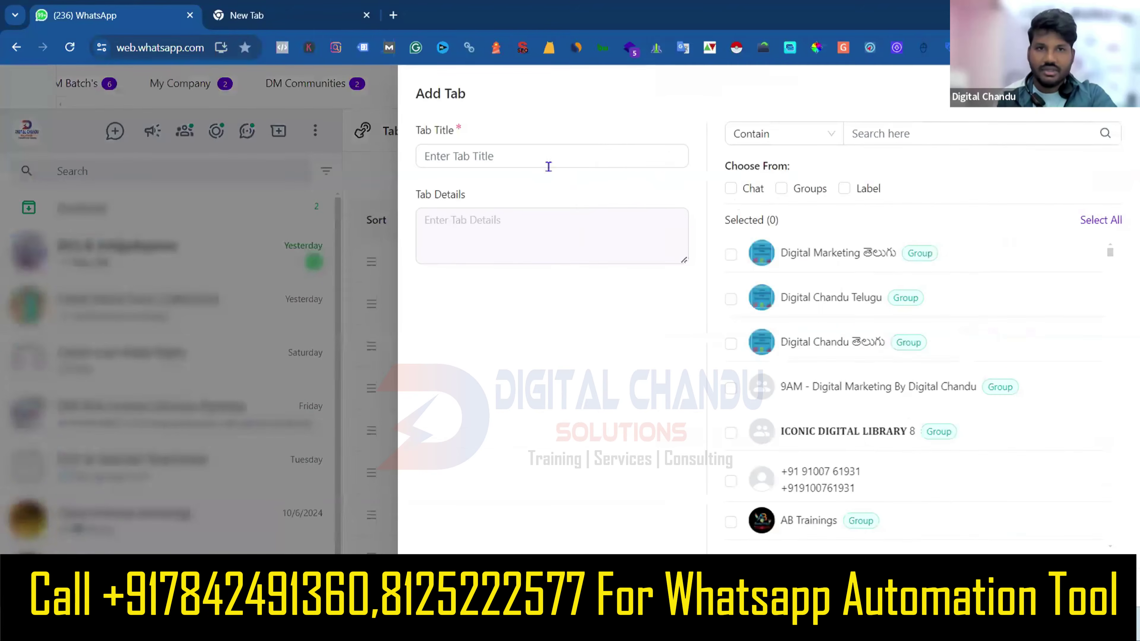
{"action": "left_click", "coordinate": [541, 160]}
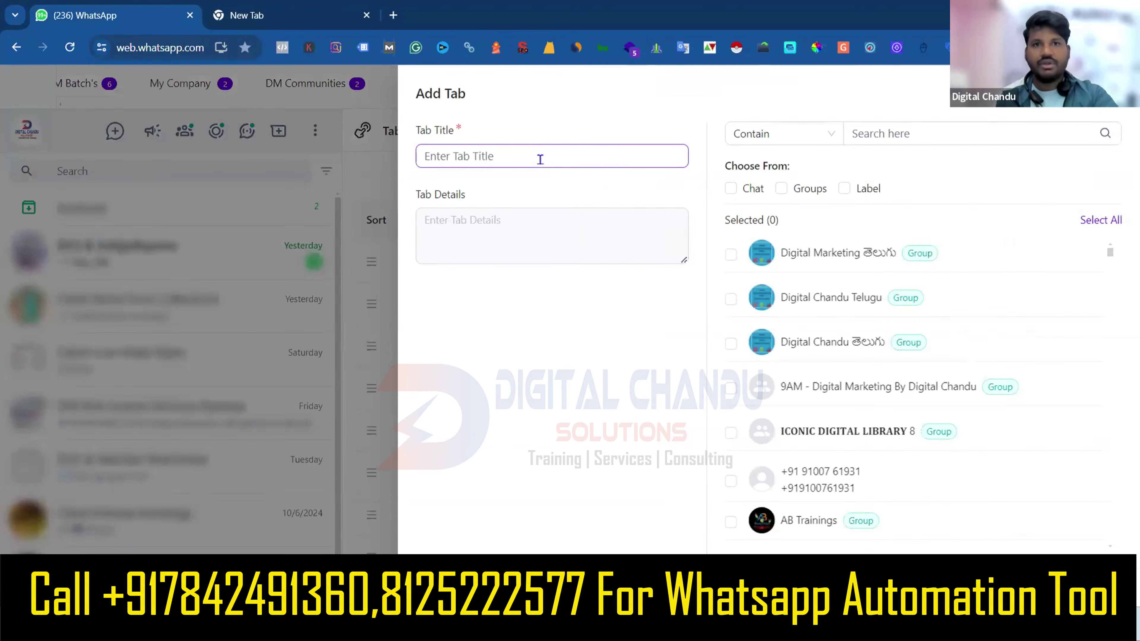
{"action": "left_click", "coordinate": [540, 159]}
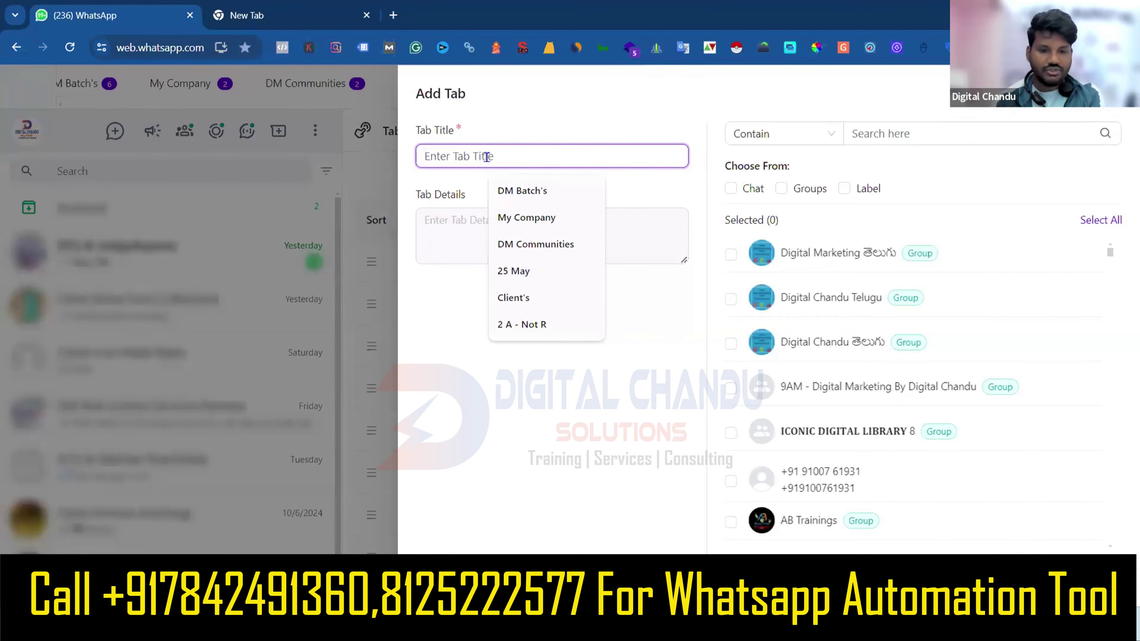
{"action": "type", "text": "Tetsing "}
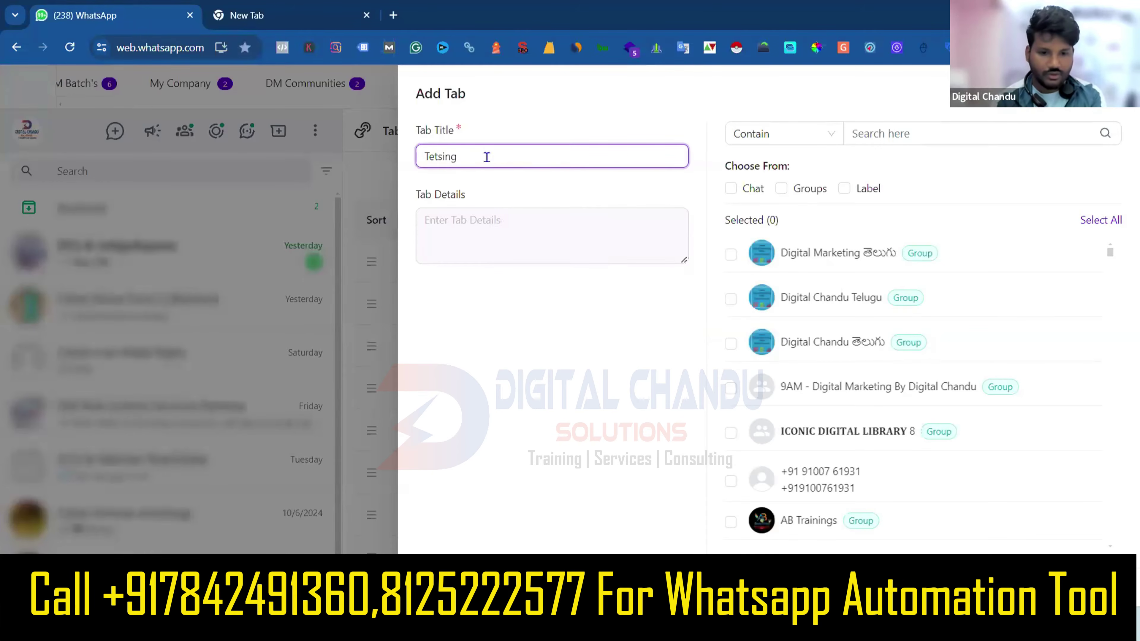
{"action": "type", "text": "01"}
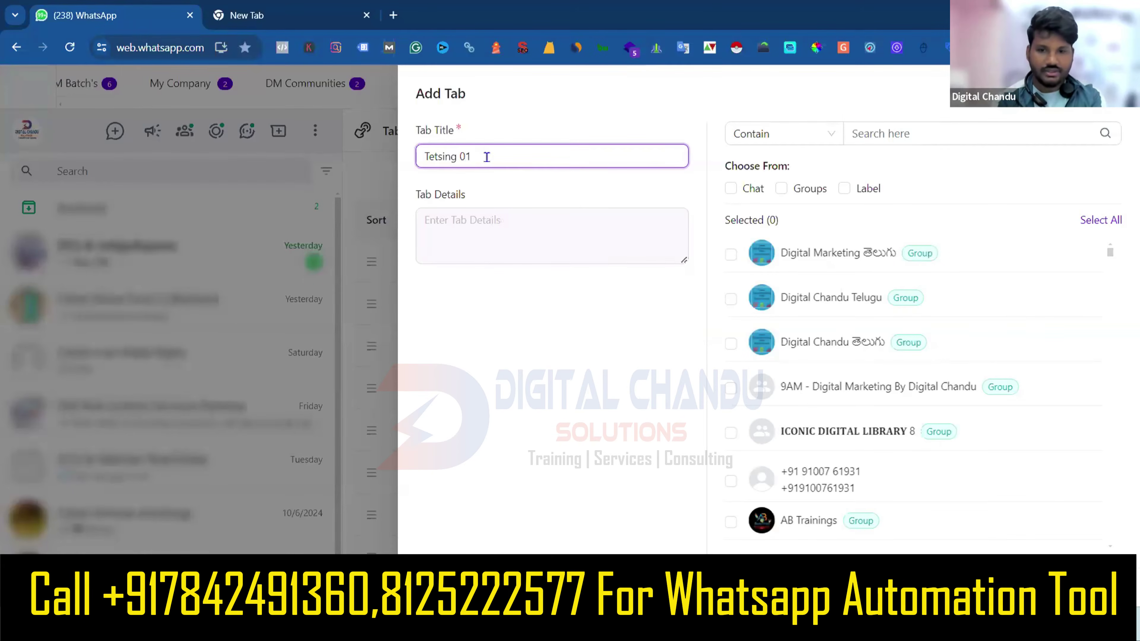
{"action": "key", "text": "BackSpace"}
{"action": "key", "text": "BackSpace"}
{"action": "type", "text": "101"}
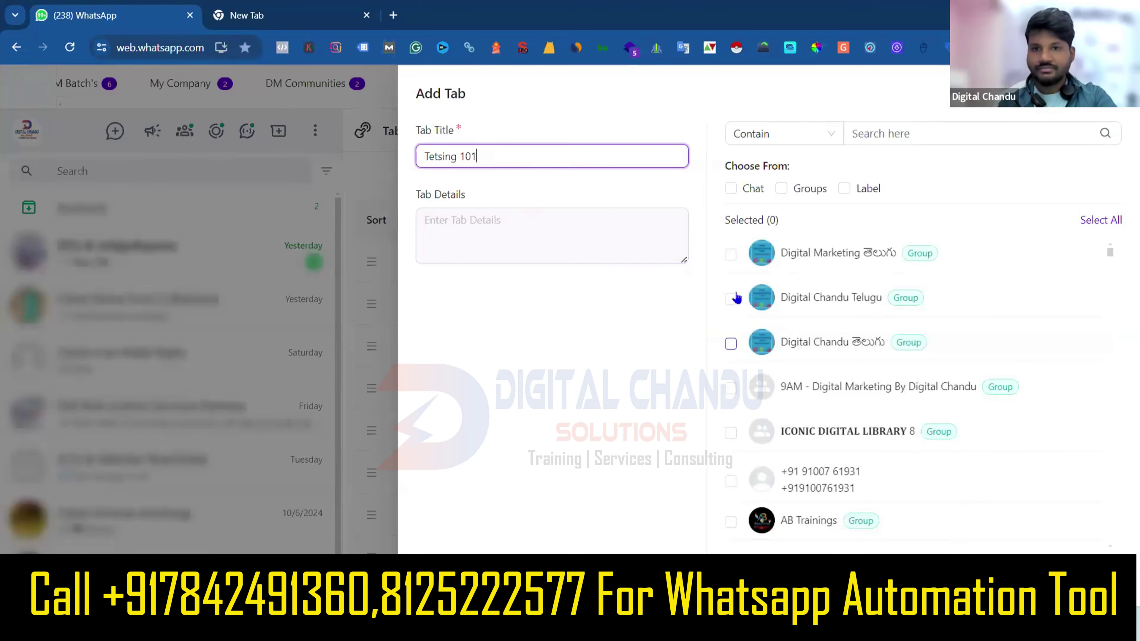
{"action": "scroll", "coordinate": [819, 369], "scroll_direction": "down", "scroll_amount": 2}
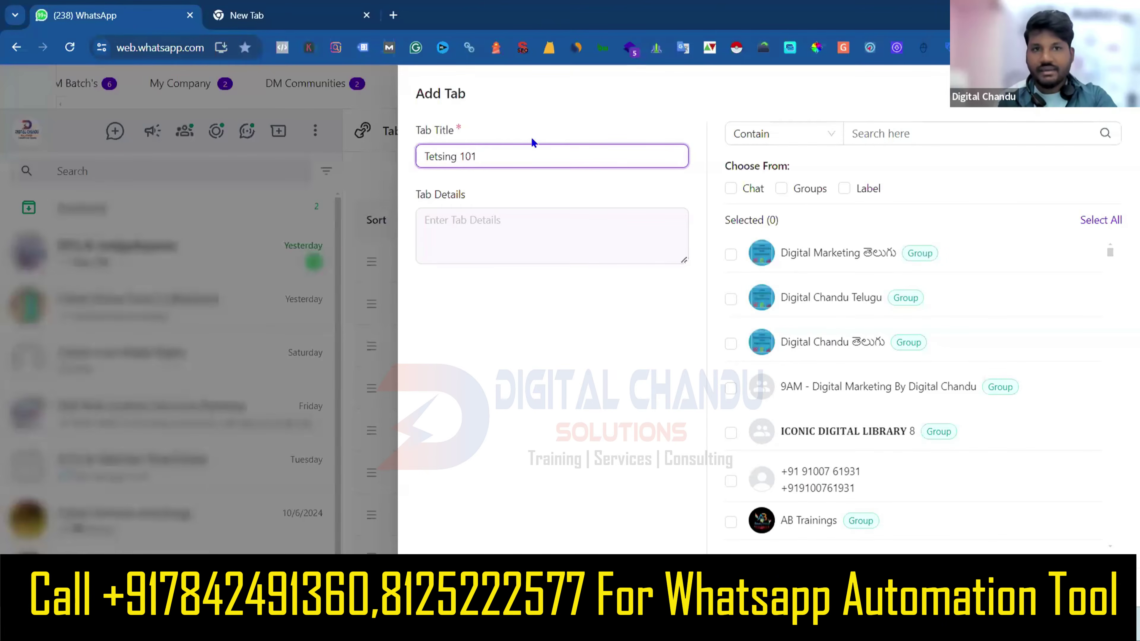
{"action": "left_click", "coordinate": [557, 121]}
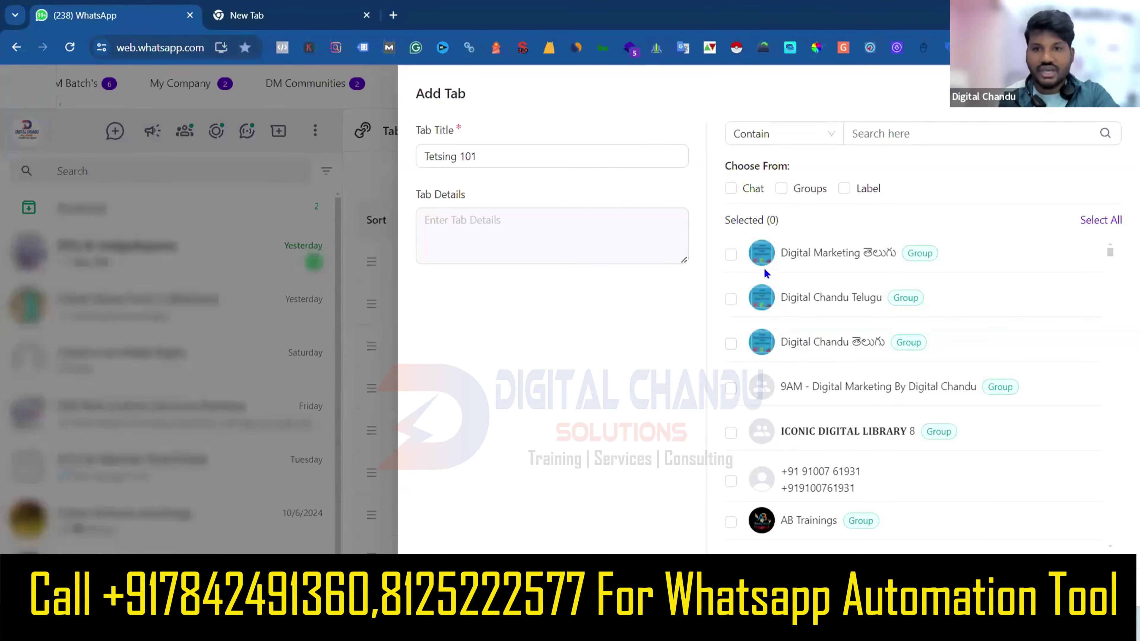
Tick the Digital Marketing తెలుగు, Digital Chandu Telugu and Digital Chandu తెలుగు groups.
{"action": "left_click", "coordinate": [732, 255]}
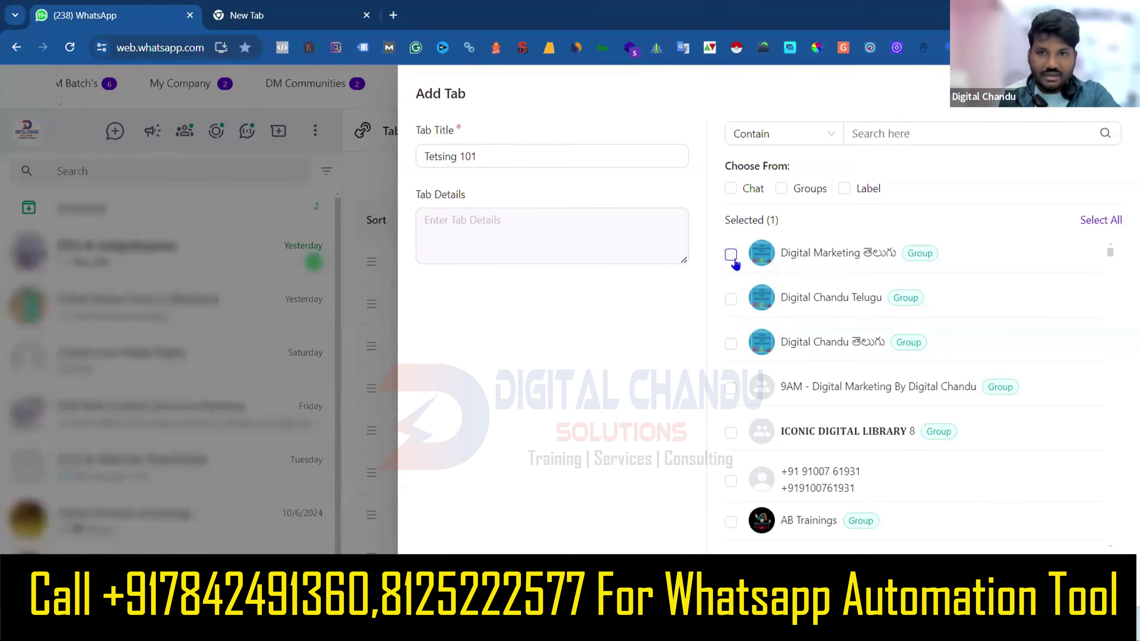
{"action": "left_click", "coordinate": [730, 299]}
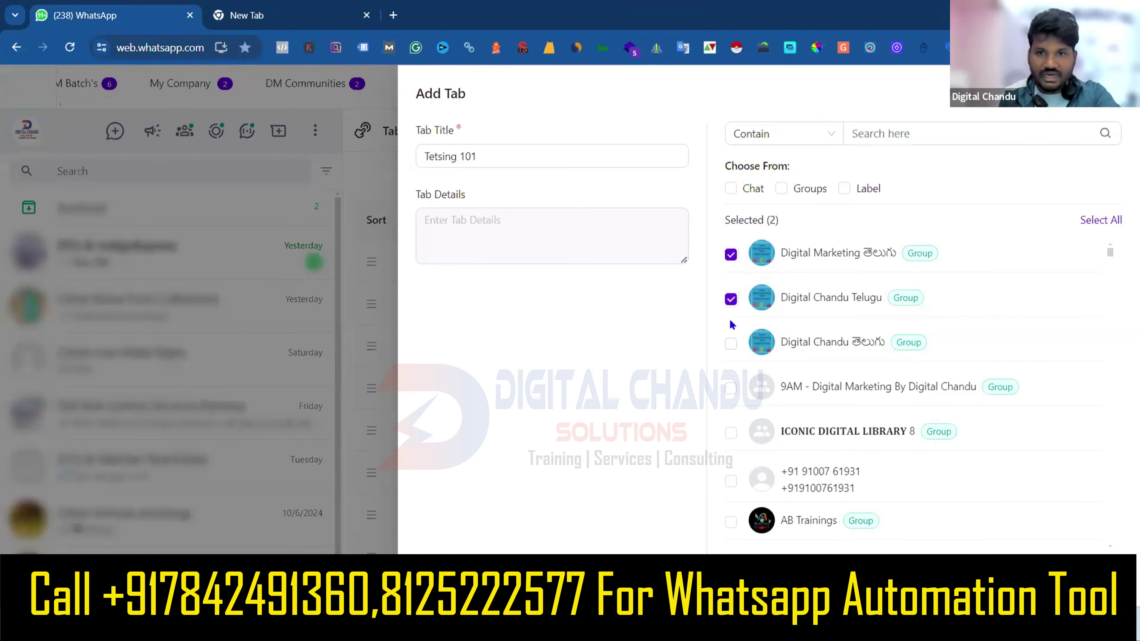
{"action": "left_click", "coordinate": [731, 344]}
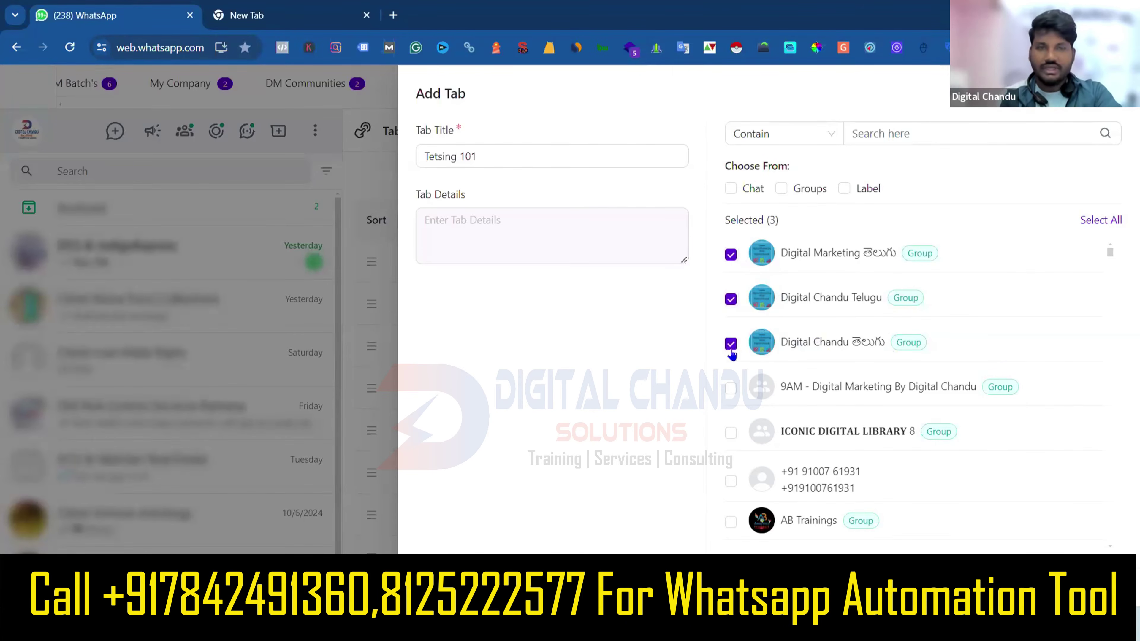
Retitle the tab 'Digital Chandu Telugu Groups' and save it.
{"action": "double_click", "coordinate": [442, 156]}
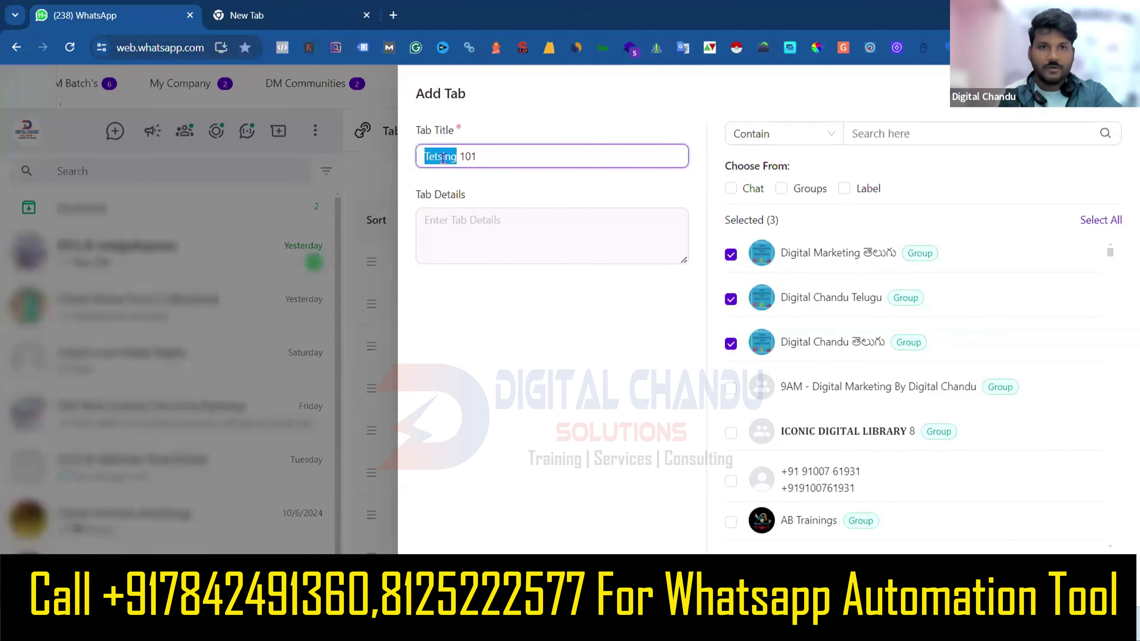
{"action": "type", "text": "Digital CH"}
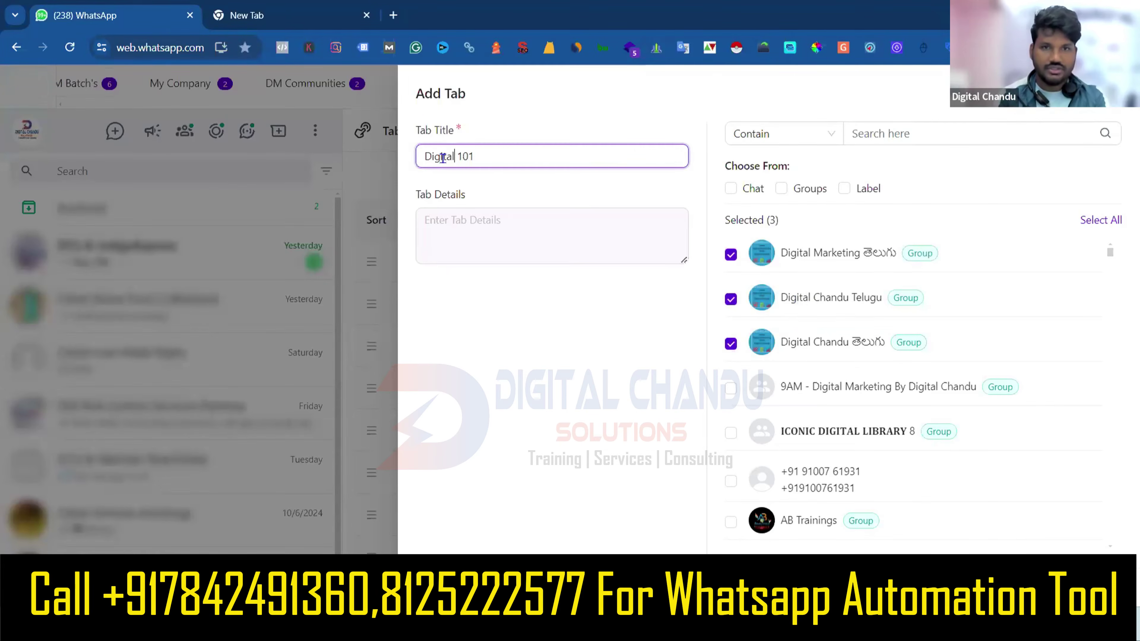
{"action": "type", "text": "nadu"}
{"action": "key", "text": "ctrl+shift+Left"}
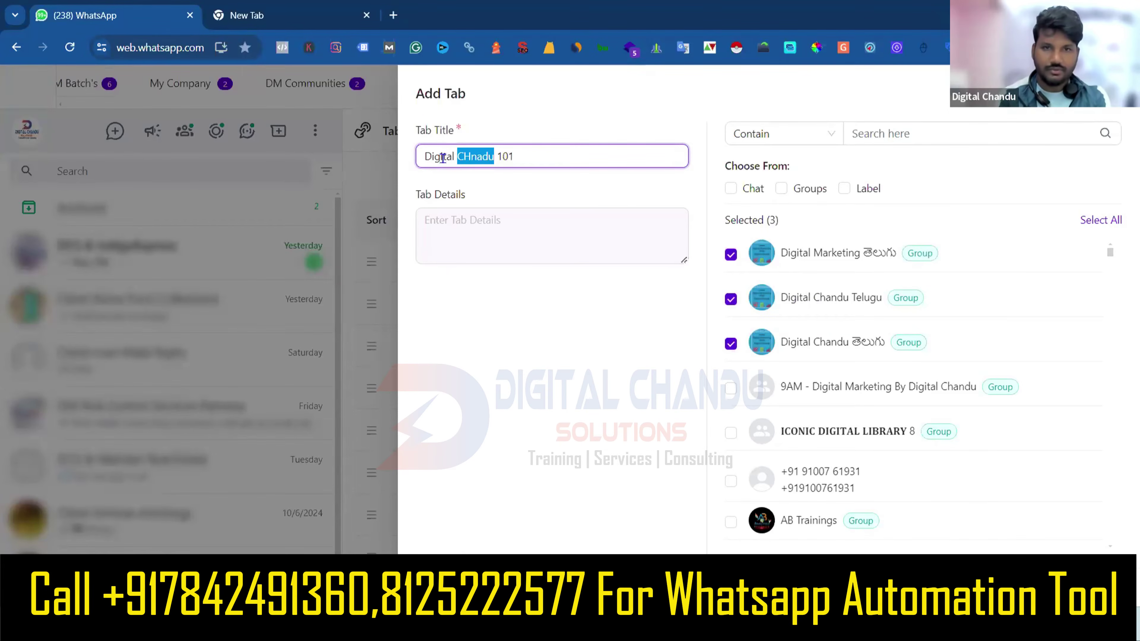
{"action": "type", "text": "Chandu"}
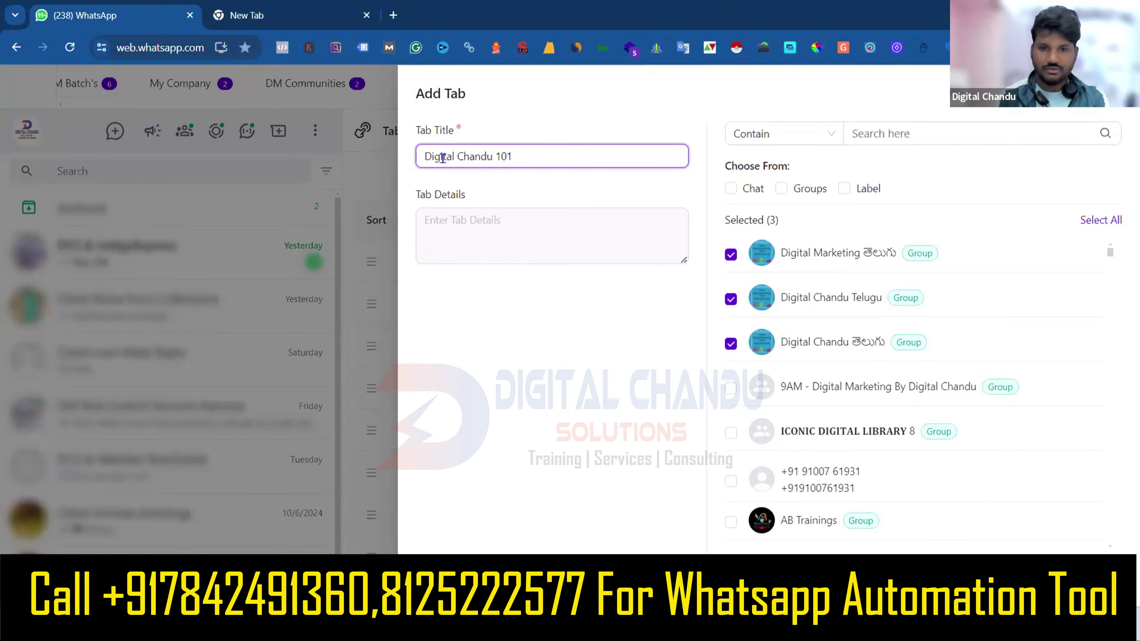
{"action": "key", "text": "ctrl+shift+Right"}
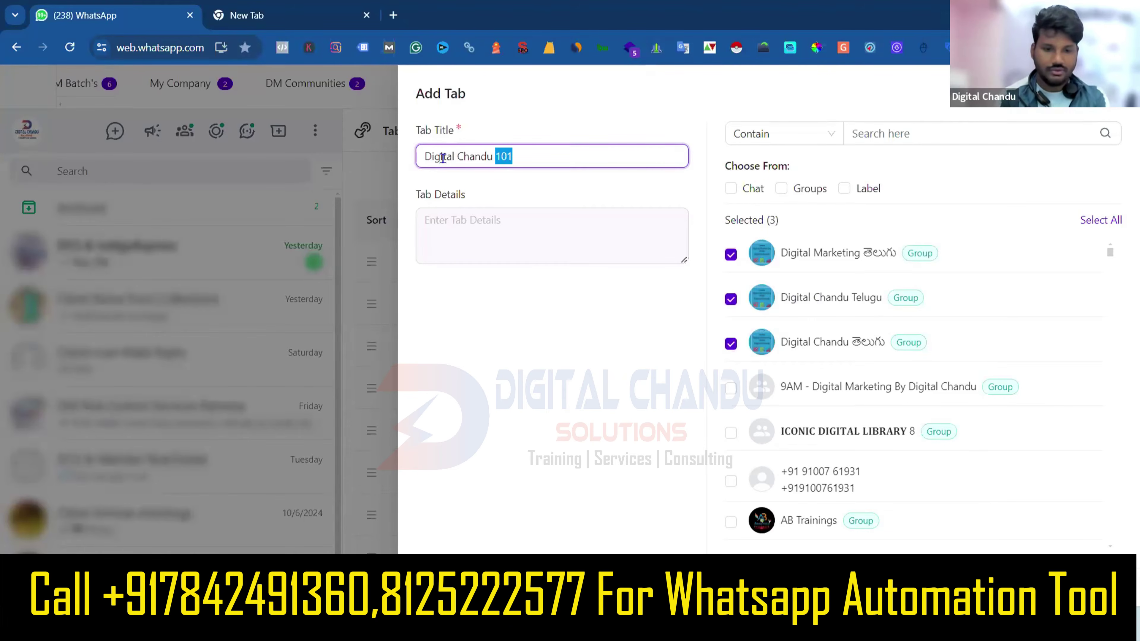
{"action": "type", "text": "Telugu"}
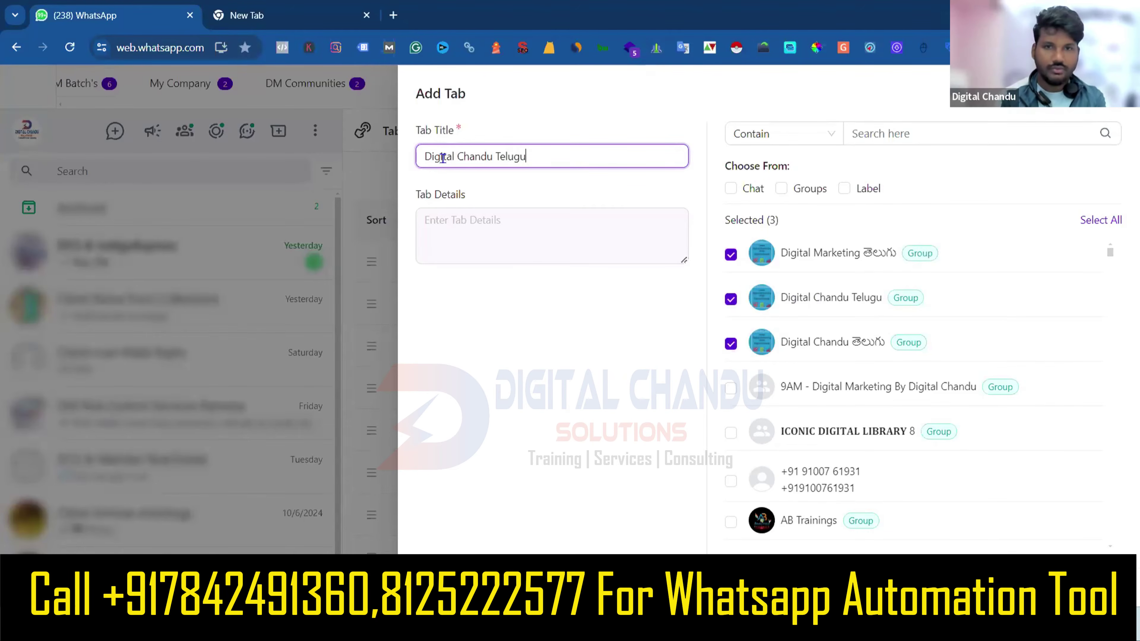
{"action": "type", "text": " Groups"}
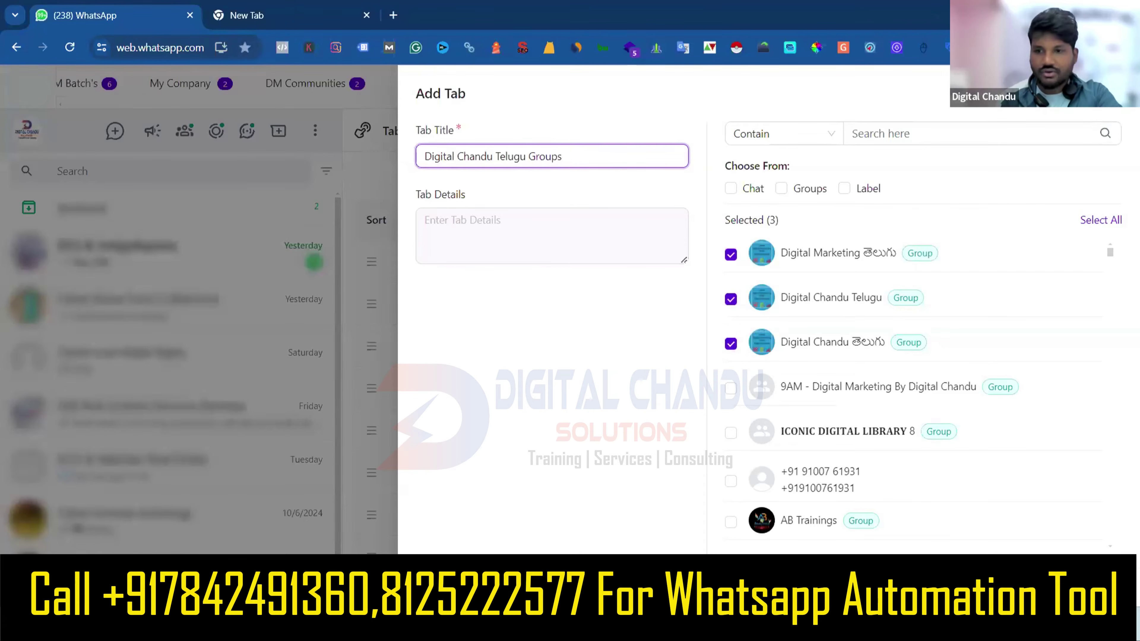
{"action": "key", "text": "Return"}
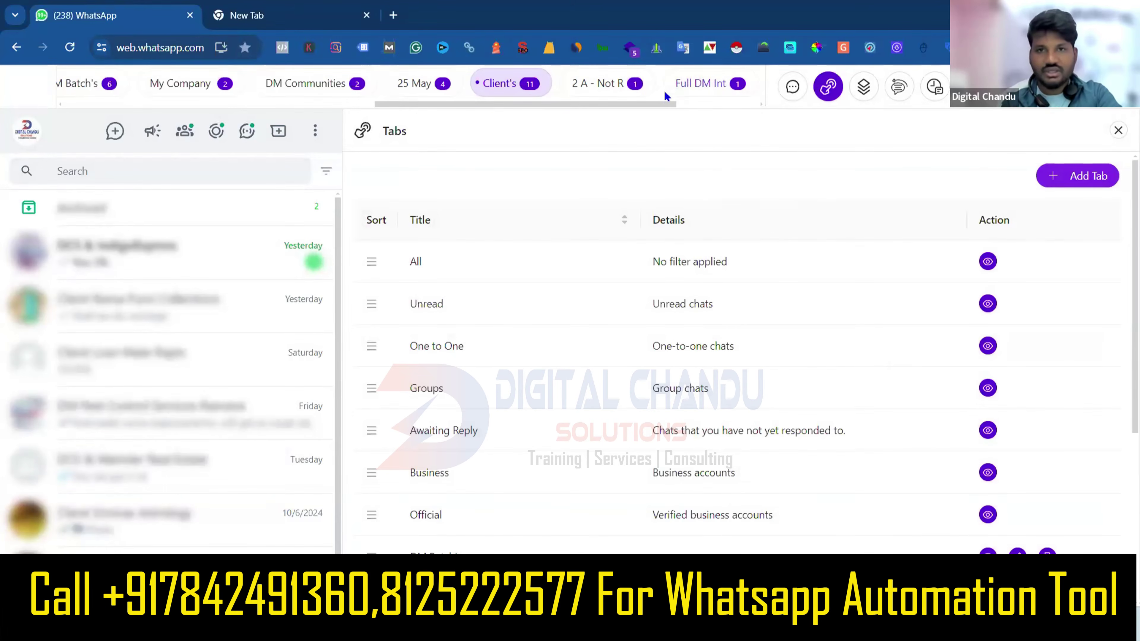
Filter to the Digital Chandu Telugu Groups tab and uncheck blur for messages, names, photos and conversations.
{"action": "left_click_drag", "start_coordinate": [651, 106], "coordinate": [755, 107]}
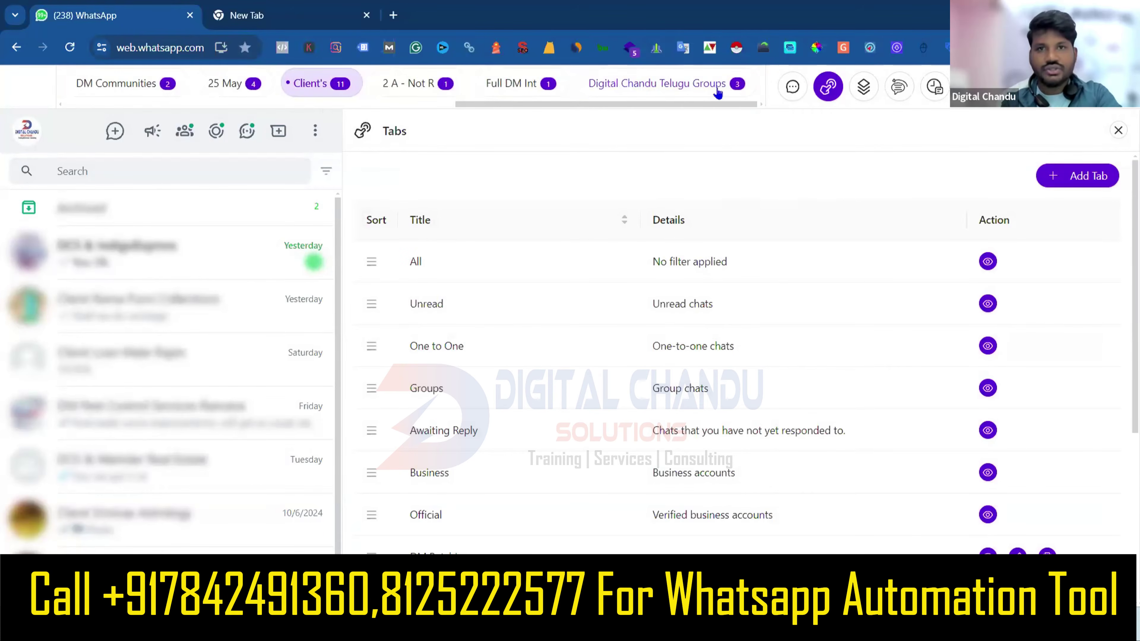
{"action": "left_click", "coordinate": [725, 94]}
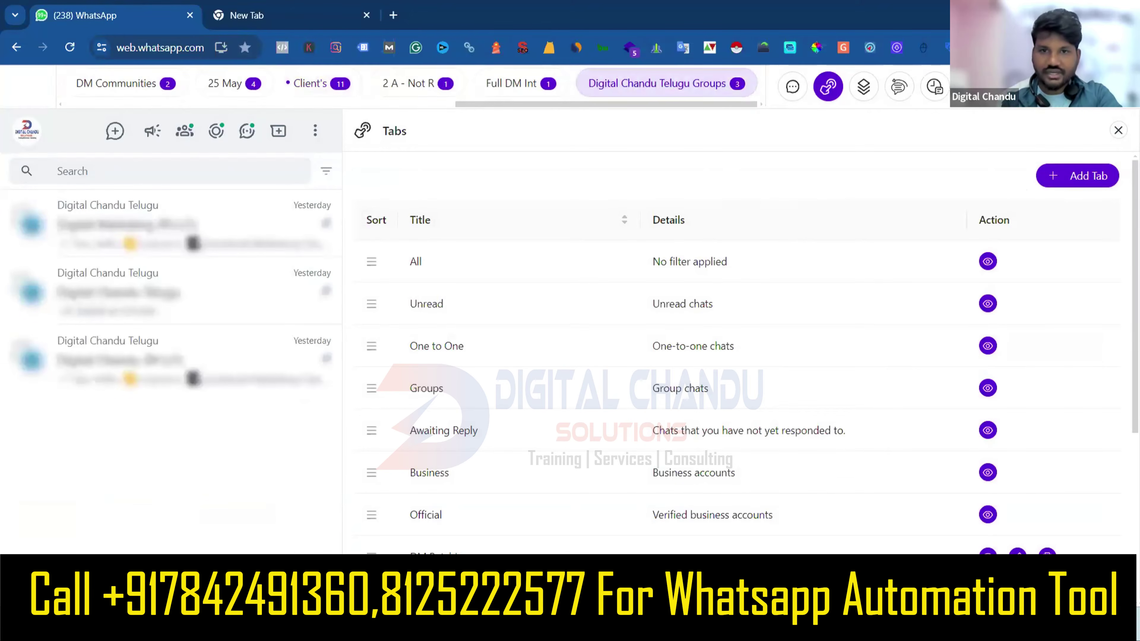
{"action": "left_click", "coordinate": [863, 86]}
{"action": "left_click", "coordinate": [689, 153]}
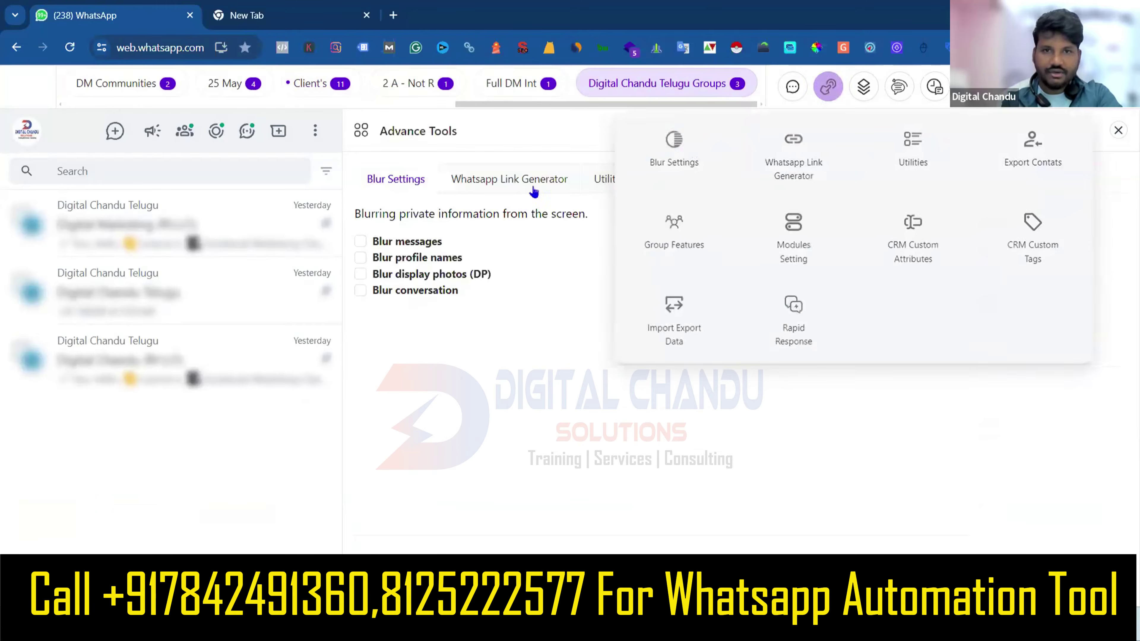
{"action": "left_click", "coordinate": [360, 243]}
{"action": "left_click", "coordinate": [361, 257]}
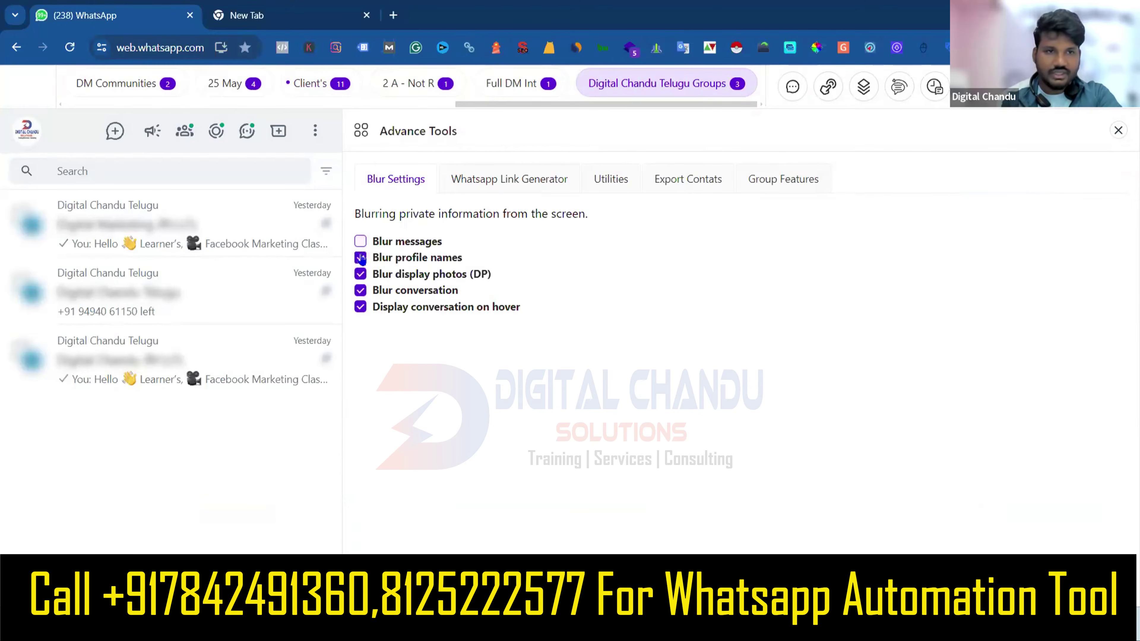
{"action": "left_click", "coordinate": [360, 274]}
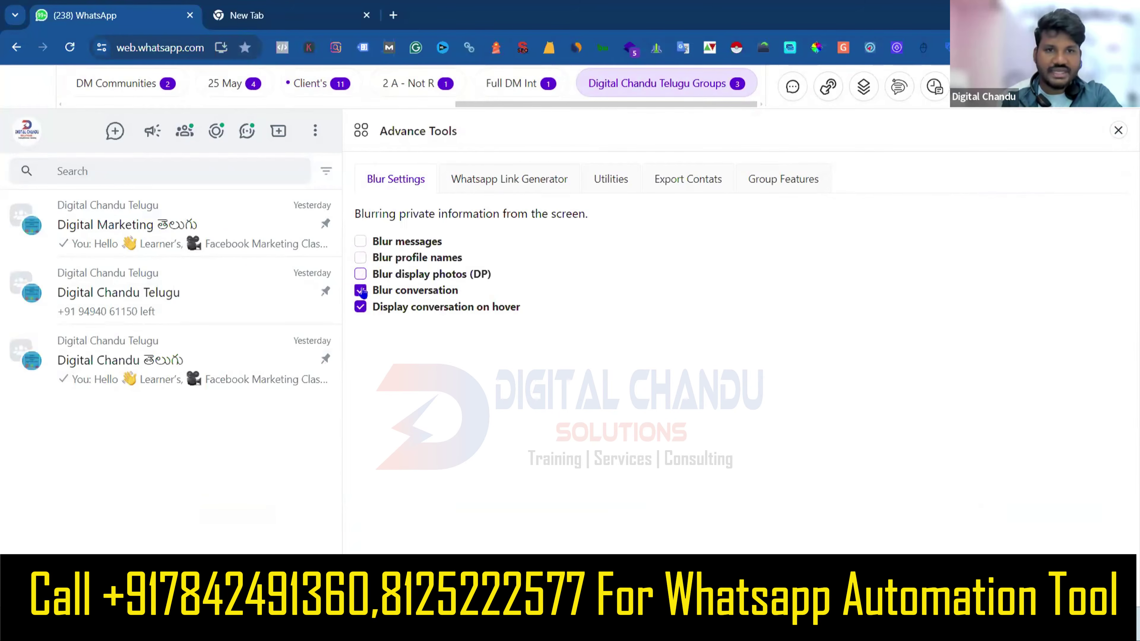
{"action": "left_click", "coordinate": [361, 290]}
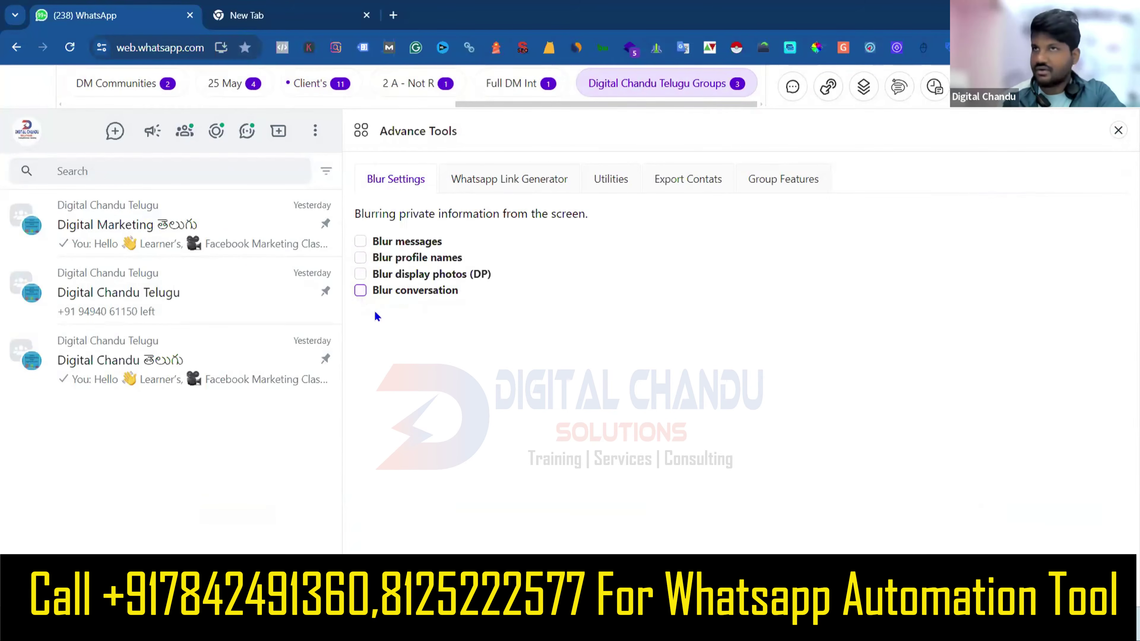
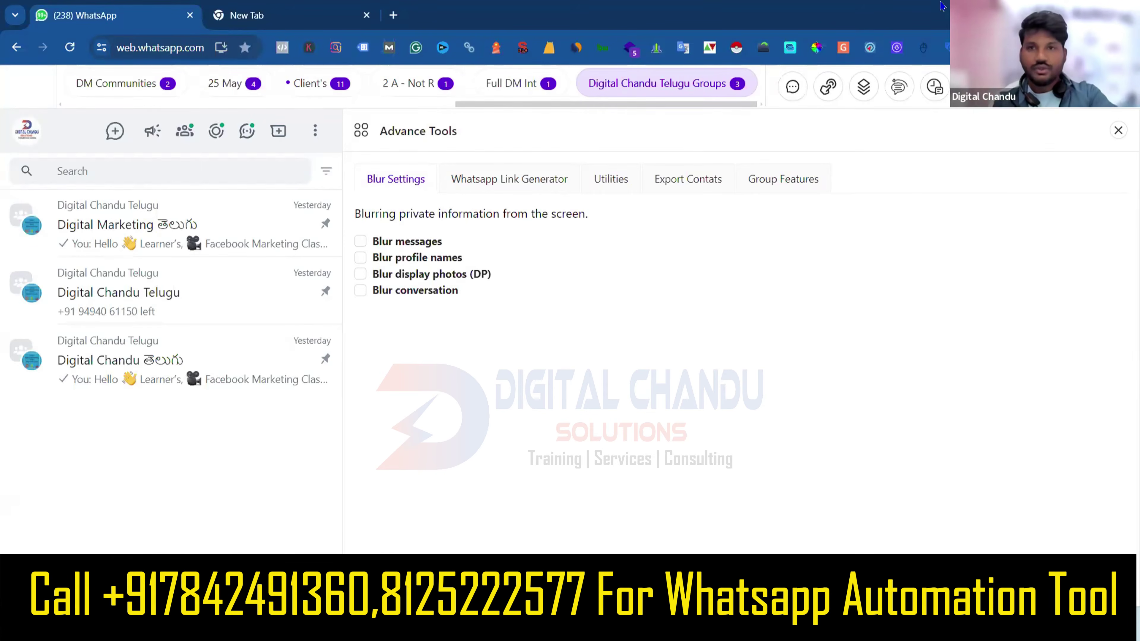
Open the Broadcasts panel and place the cursor in its phone numbers box, ready for recipients.
{"action": "left_click", "coordinate": [797, 96]}
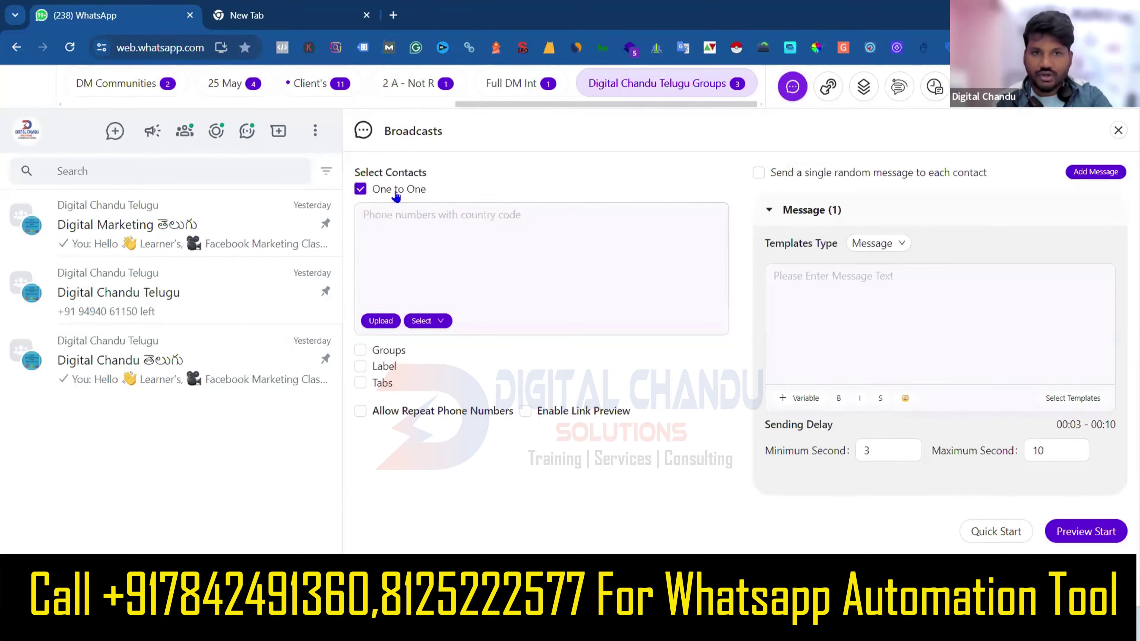
{"action": "left_click", "coordinate": [846, 294]}
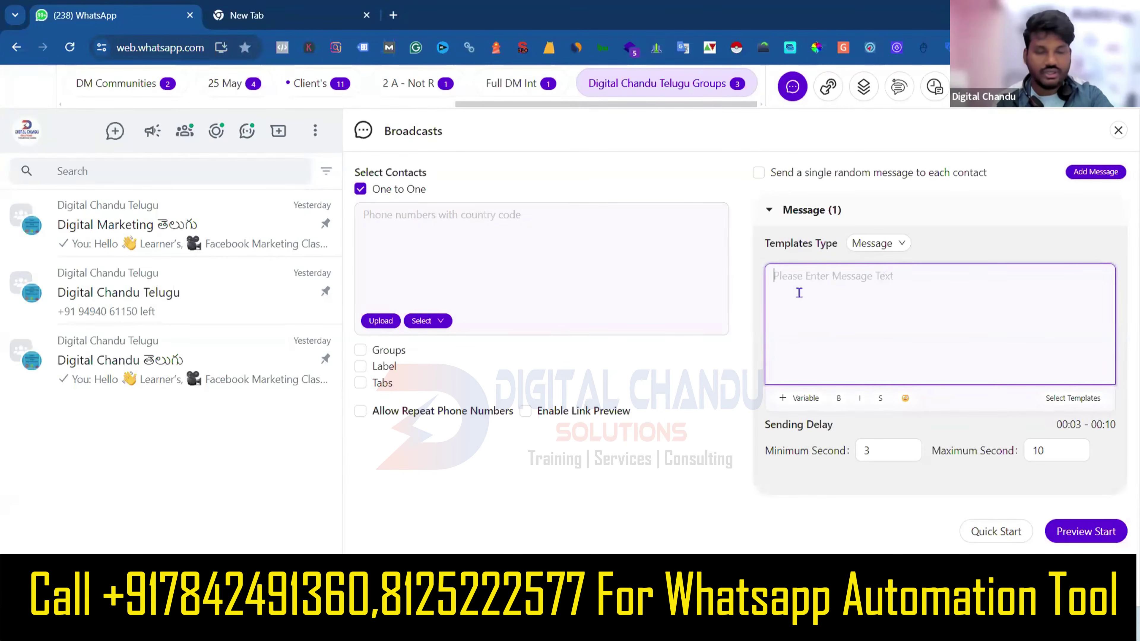
{"action": "left_click", "coordinate": [521, 234]}
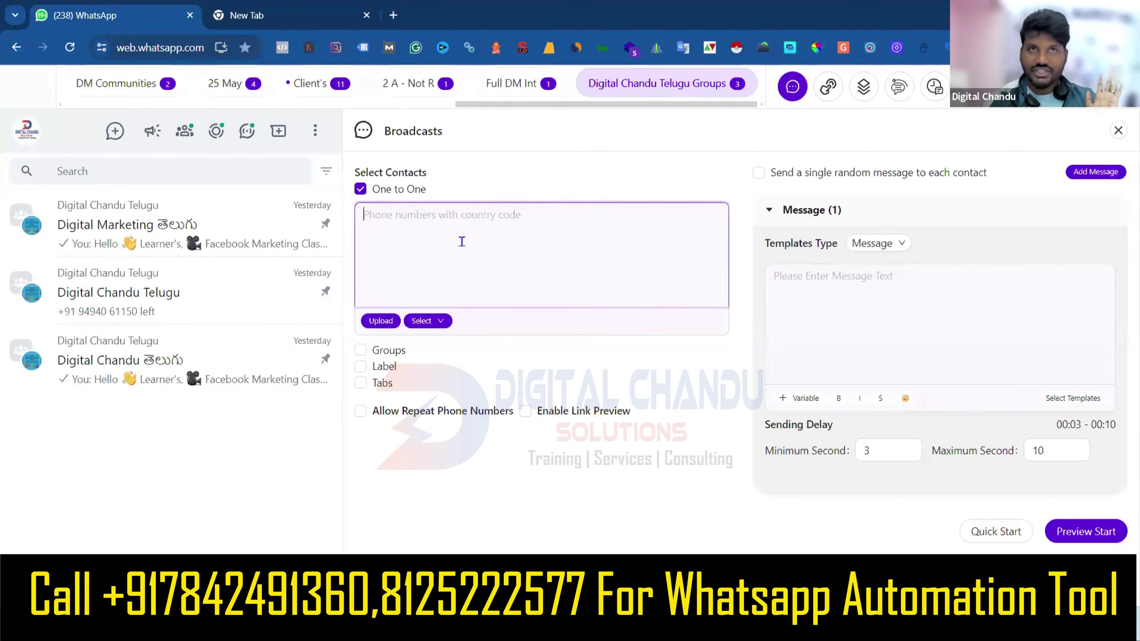
{"action": "left_click", "coordinate": [837, 313]}
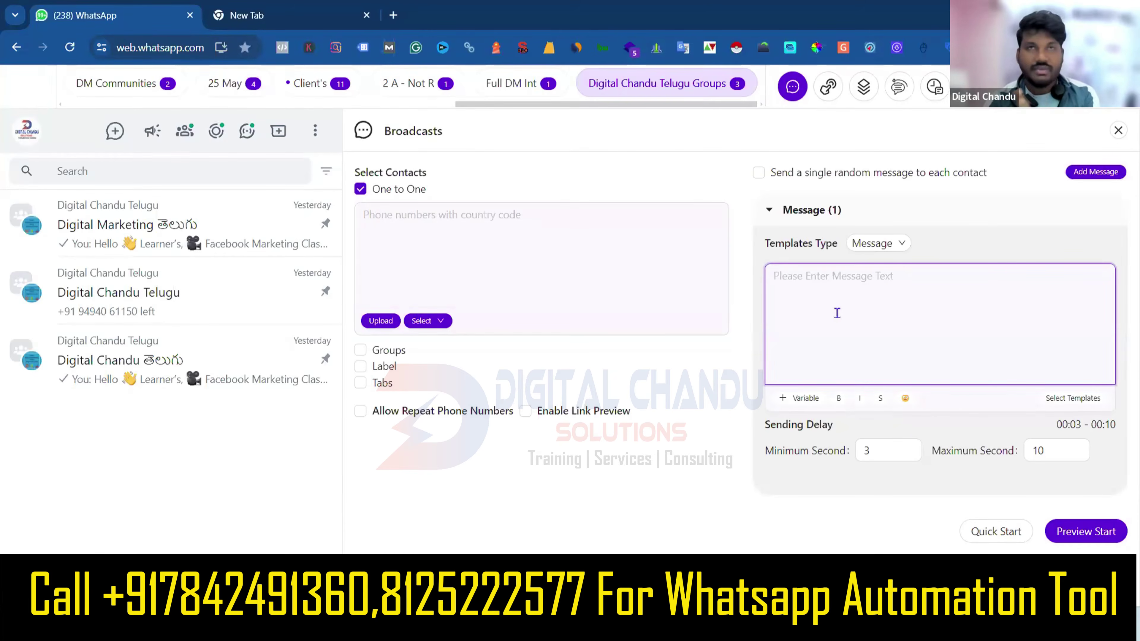
{"action": "left_click", "coordinate": [504, 246]}
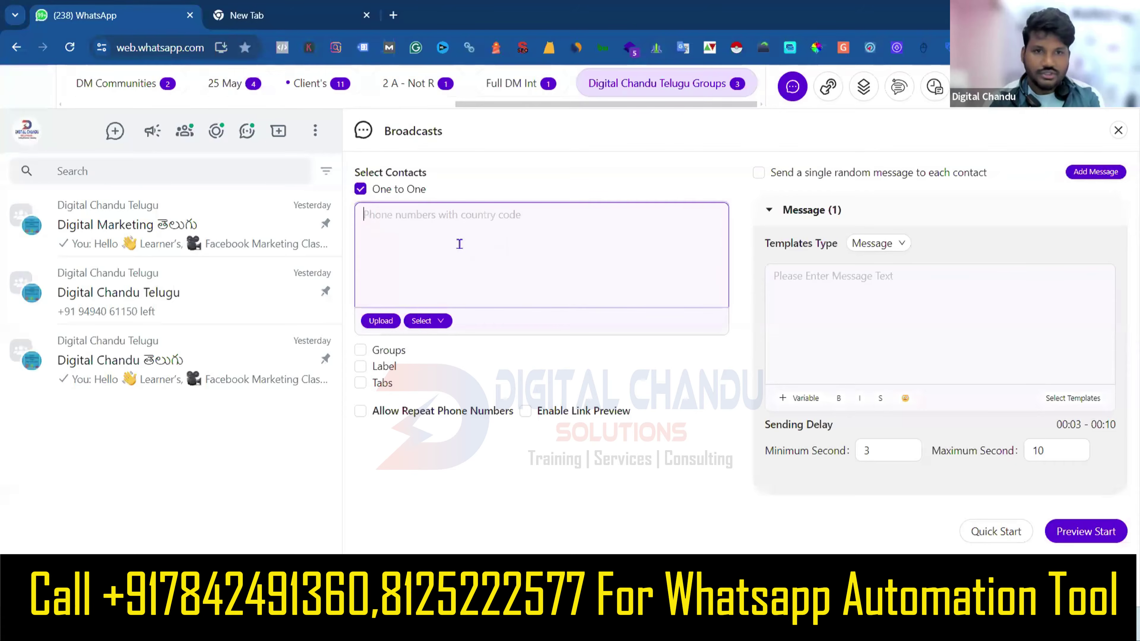
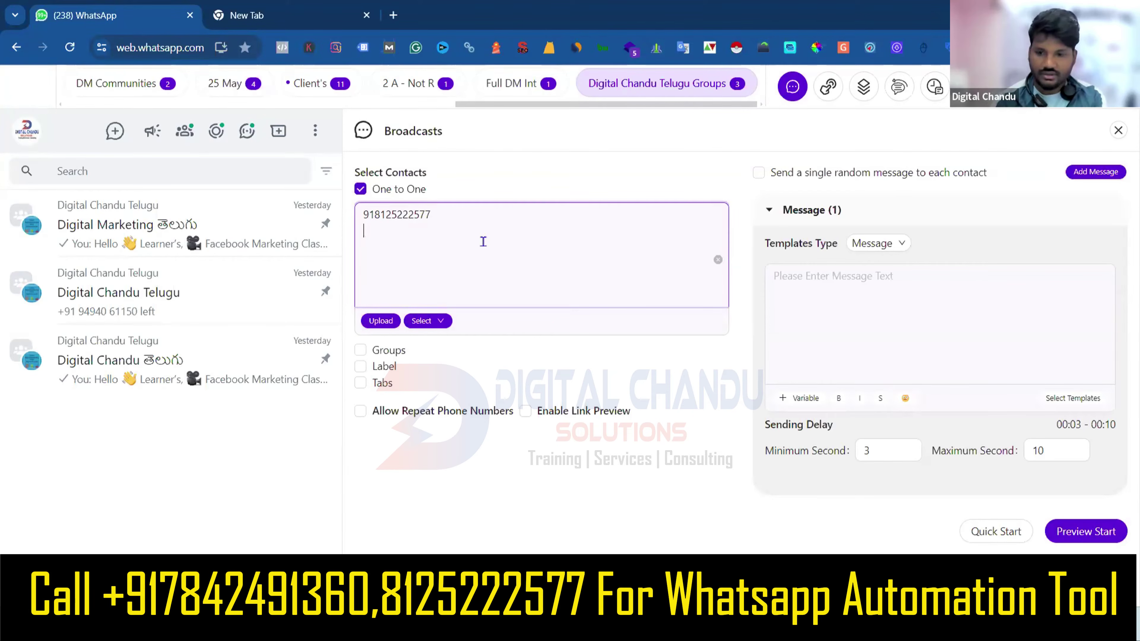
Enter four recipient phone numbers with the 91 country code, one per line, fixing a mistyped digit.
{"action": "key", "text": "Return"}
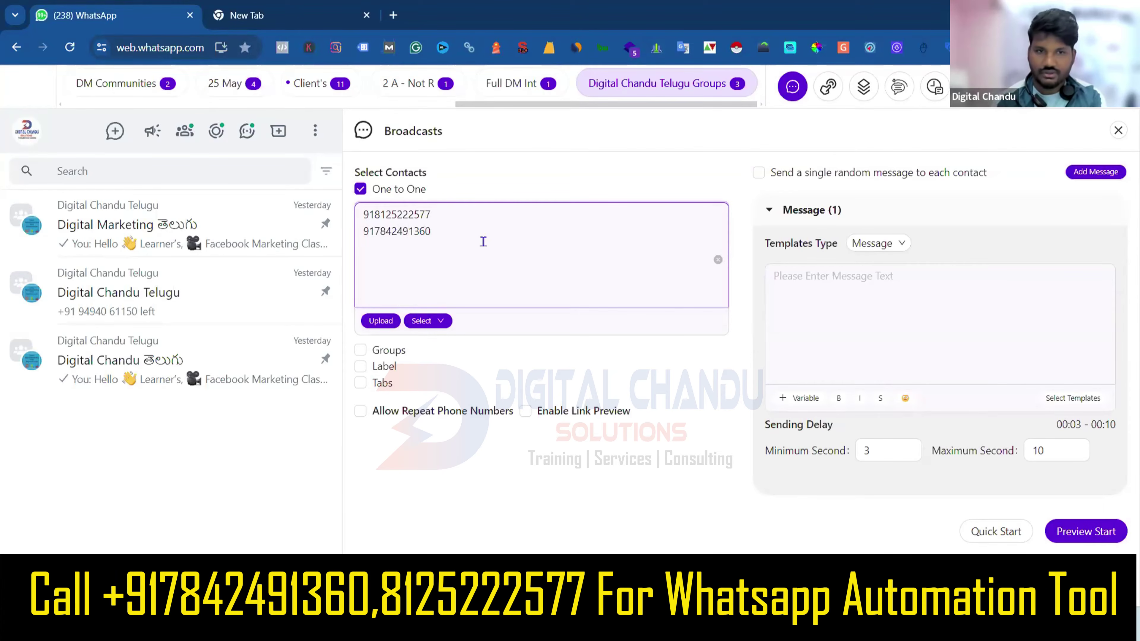
{"action": "key", "text": "Return"}
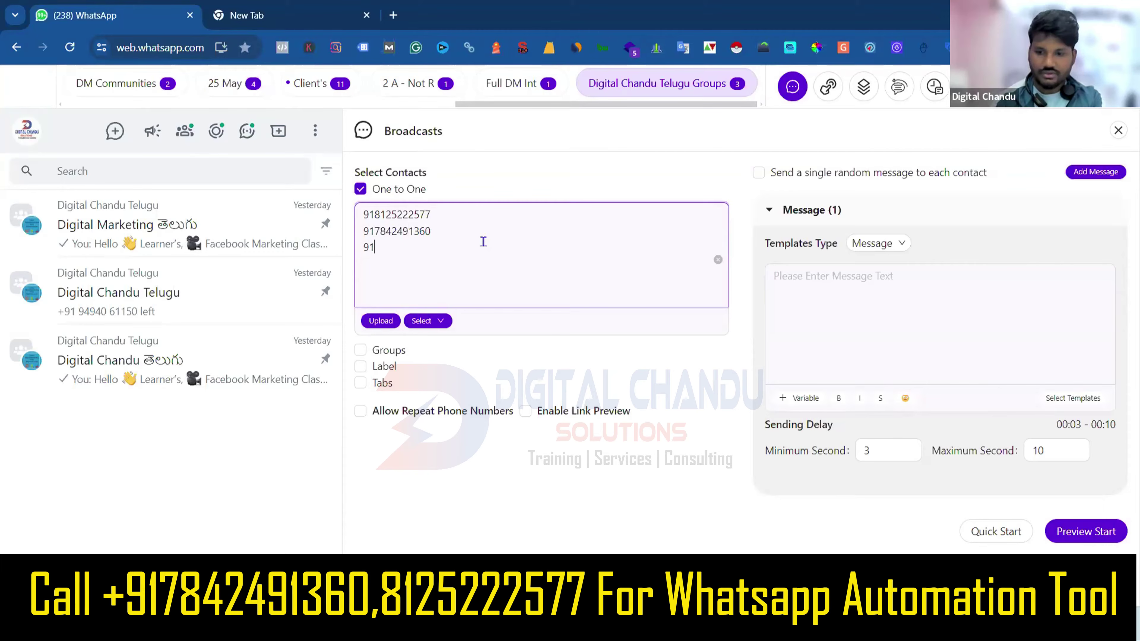
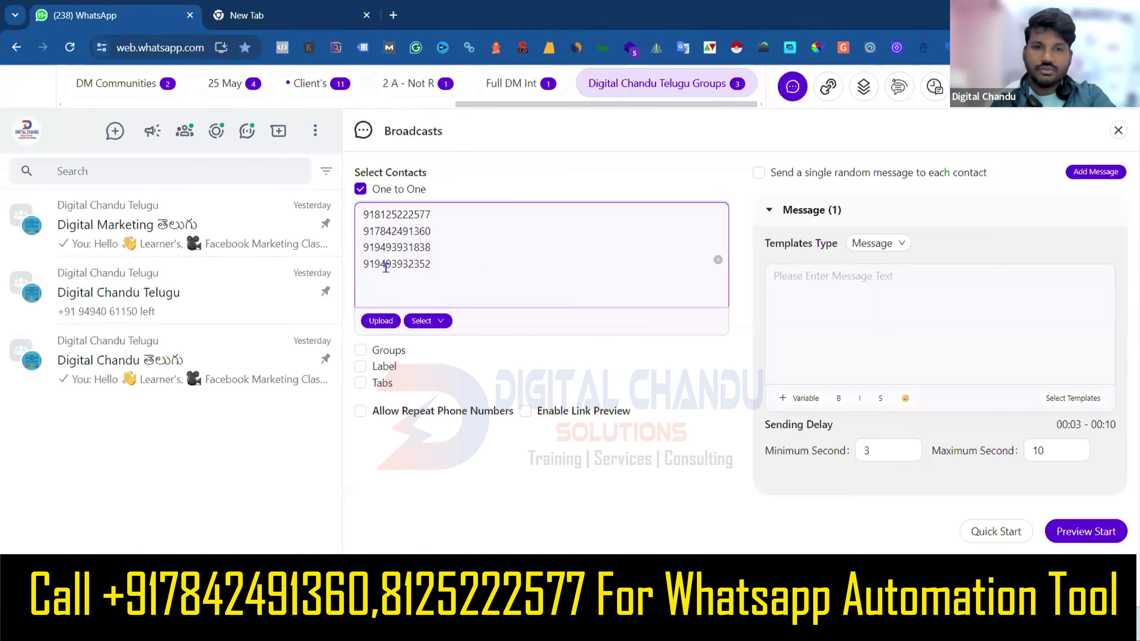
Highlight the 91 country code on the last number, then select and deselect all four numbers.
{"action": "left_click_drag", "start_coordinate": [374, 262], "coordinate": [360, 262]}
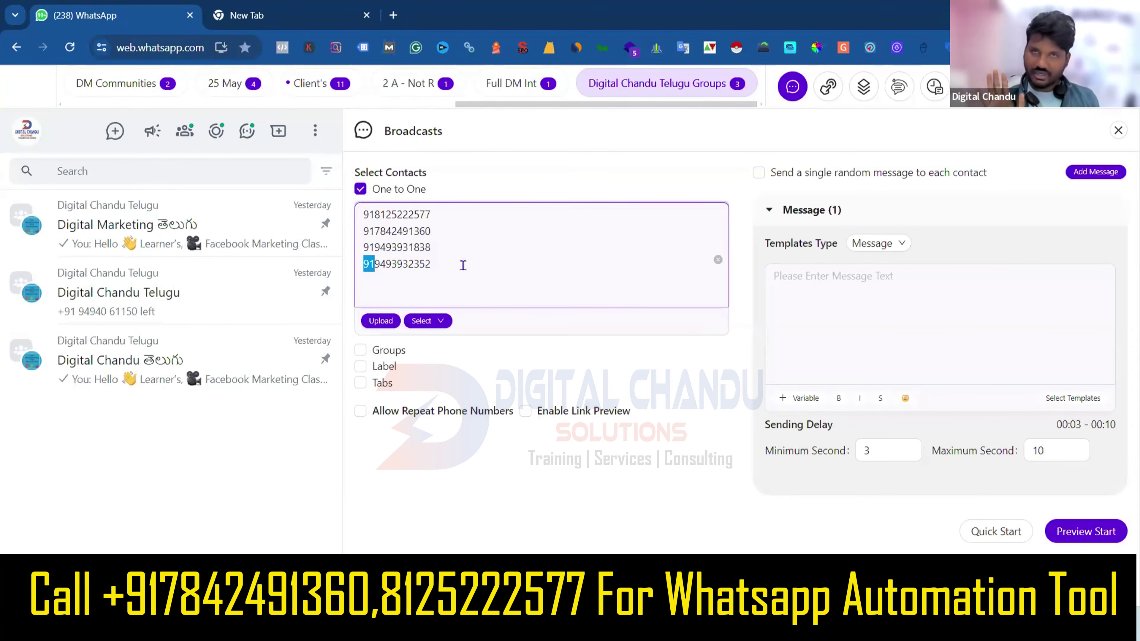
{"action": "left_click", "coordinate": [462, 265]}
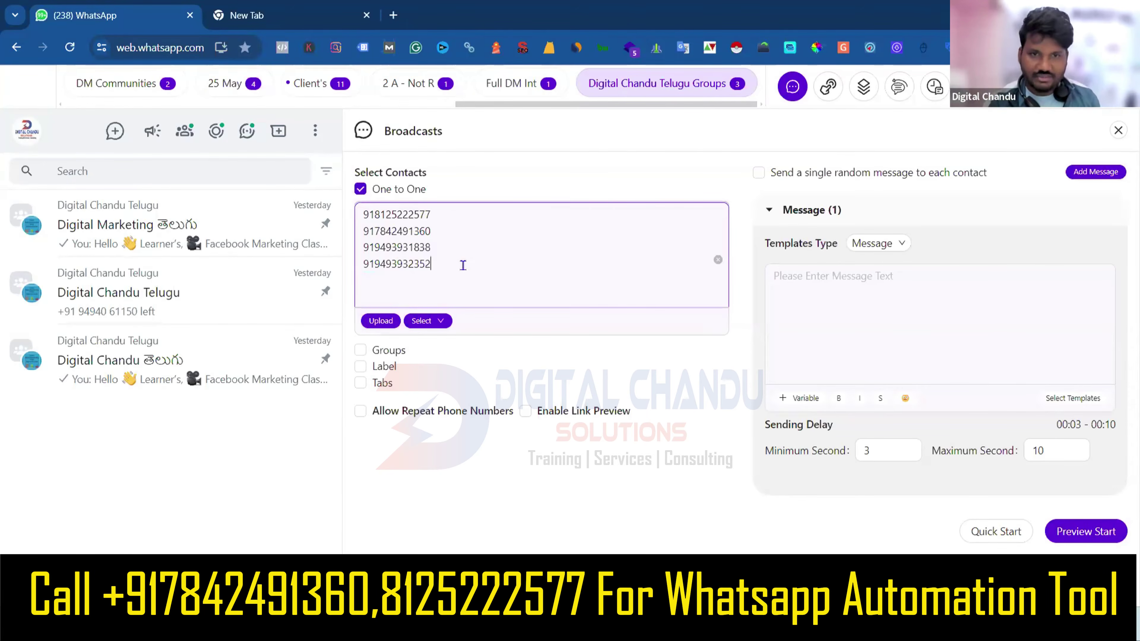
{"action": "left_click_drag", "start_coordinate": [439, 265], "coordinate": [341, 215]}
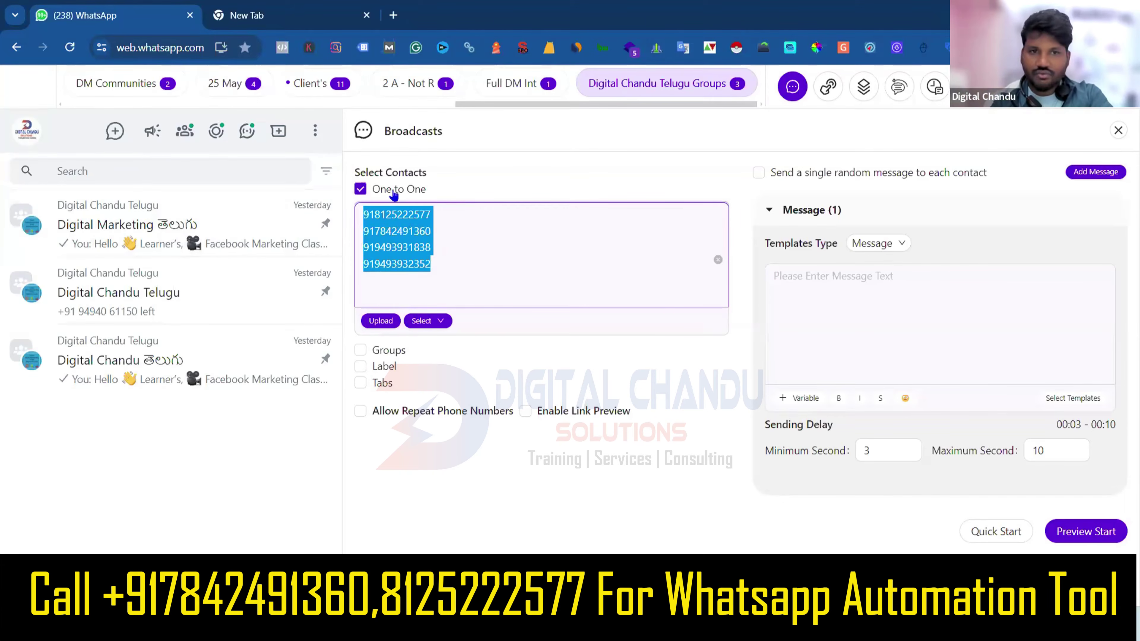
{"action": "left_click", "coordinate": [554, 274]}
Write 'Hi Good Morning,' and 'You Showed Intrest On Digital Marketing Training With Digital Chandu Solutions.'.
{"action": "left_click", "coordinate": [870, 294]}
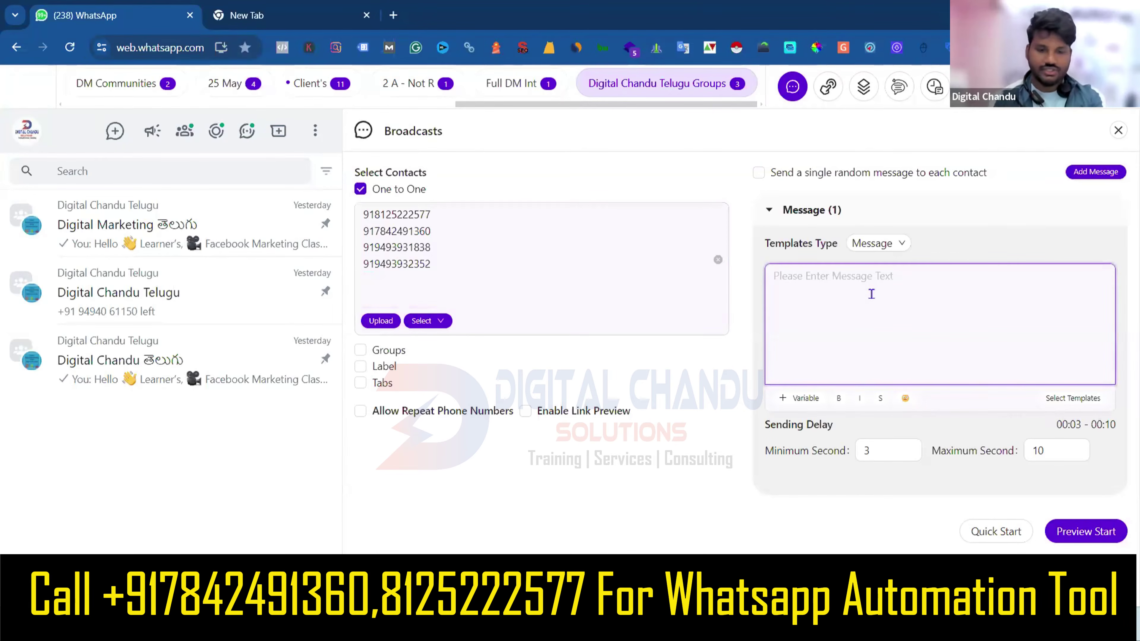
{"action": "type", "text": "Hi G"}
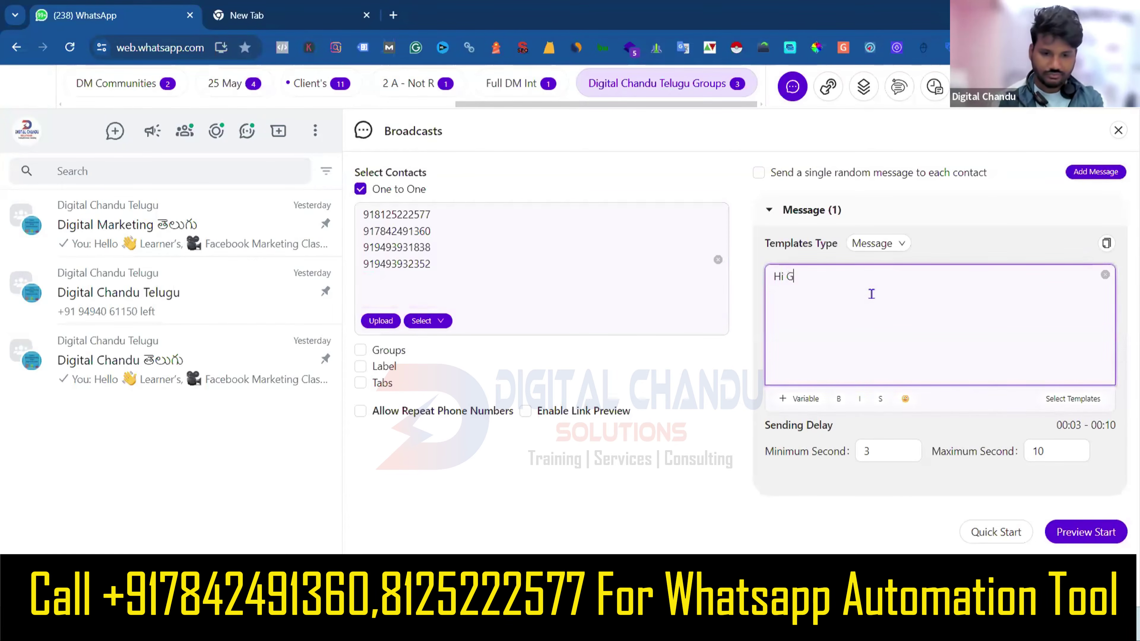
{"action": "type", "text": "ood Mor"}
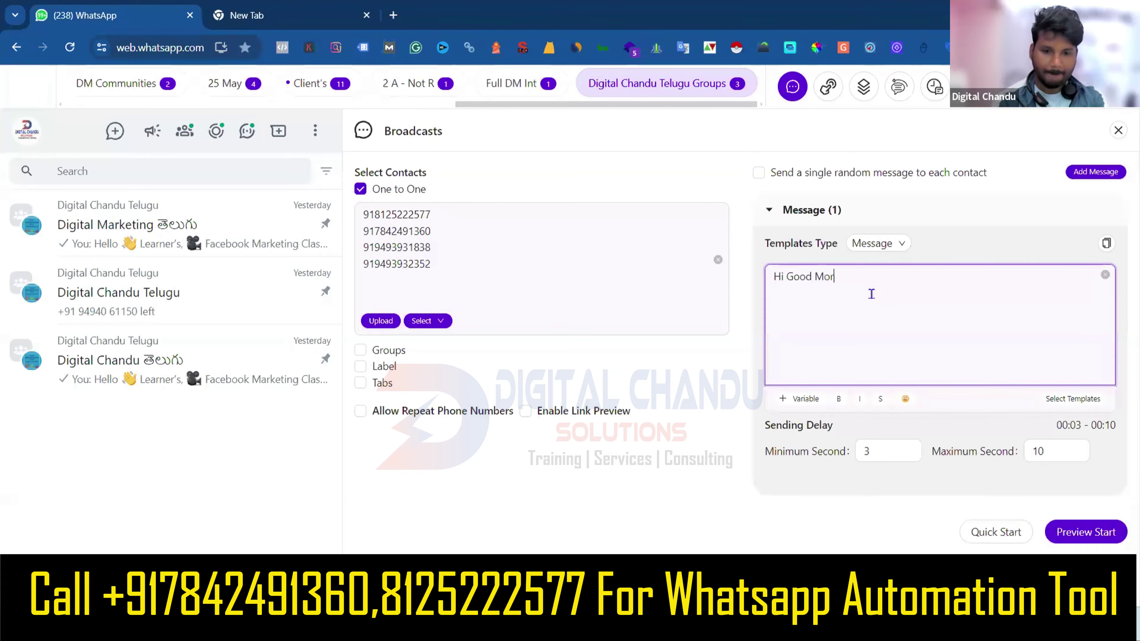
{"action": "type", "text": "ning"}
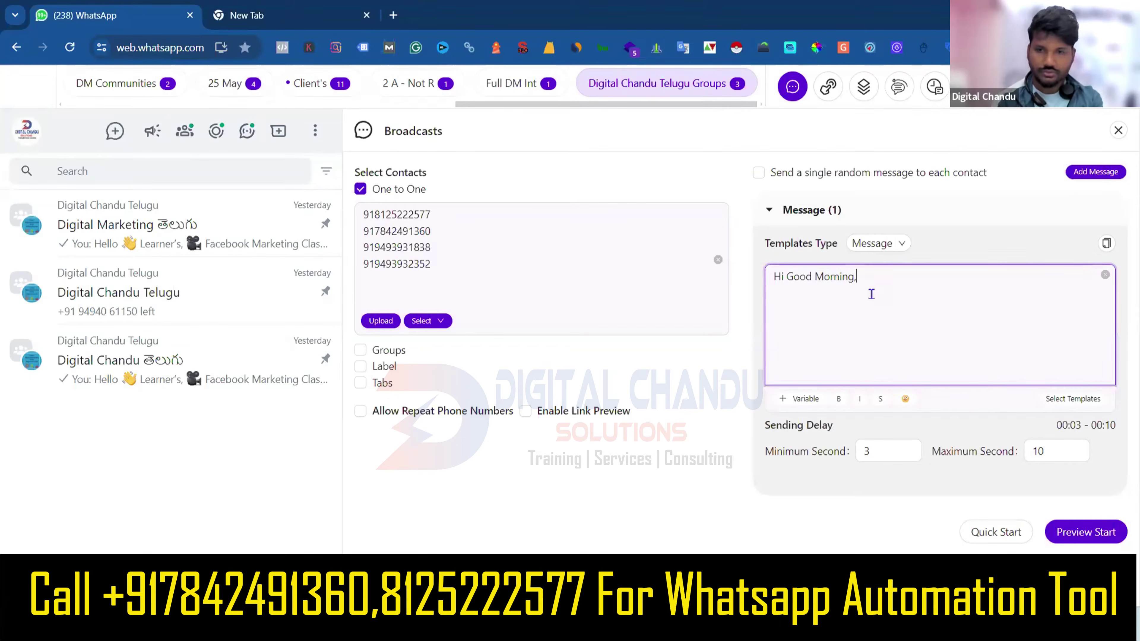
{"action": "type", "text": ","}
{"action": "key", "text": "Return"}
{"action": "key", "text": "Return"}
{"action": "type", "text": "Re"}
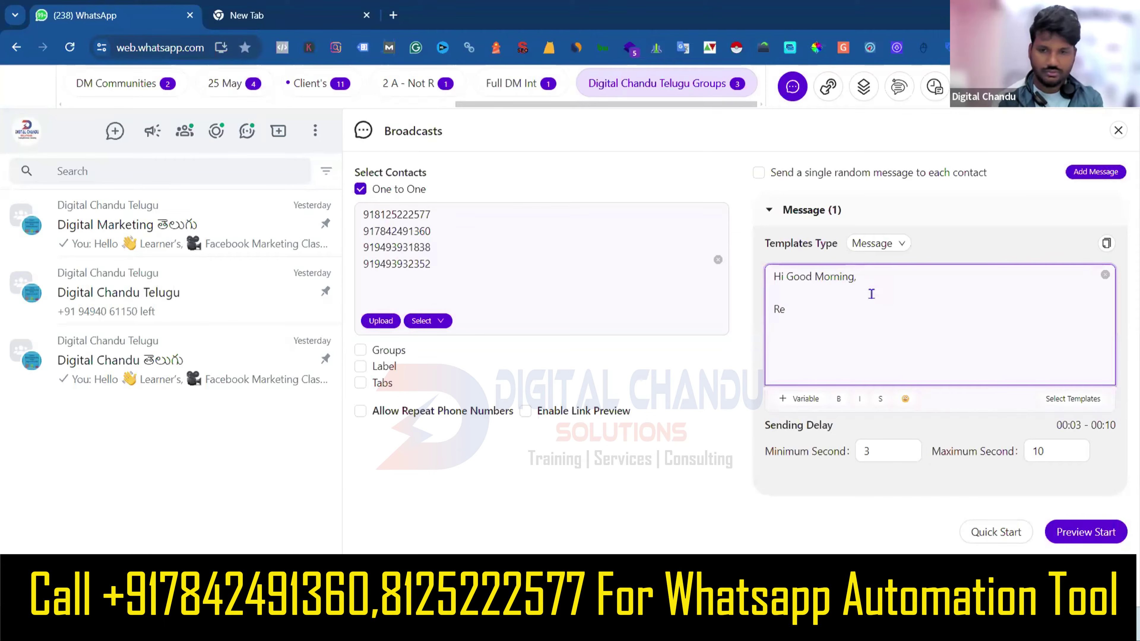
{"action": "key", "text": "BackSpace"}
{"action": "key", "text": "BackSpace"}
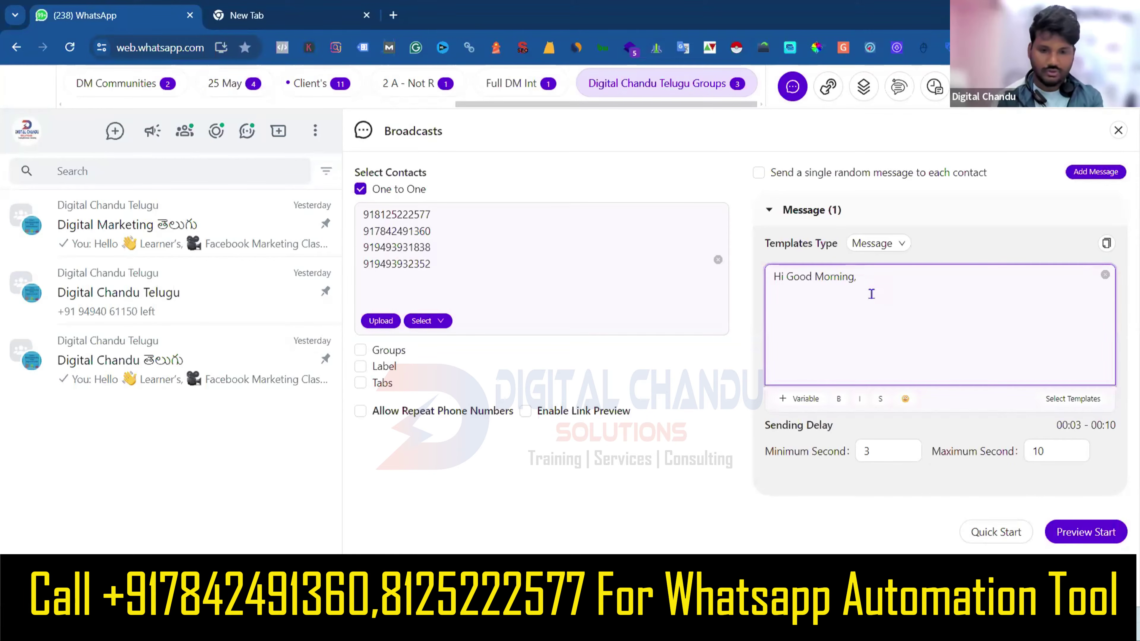
{"action": "type", "text": "You"}
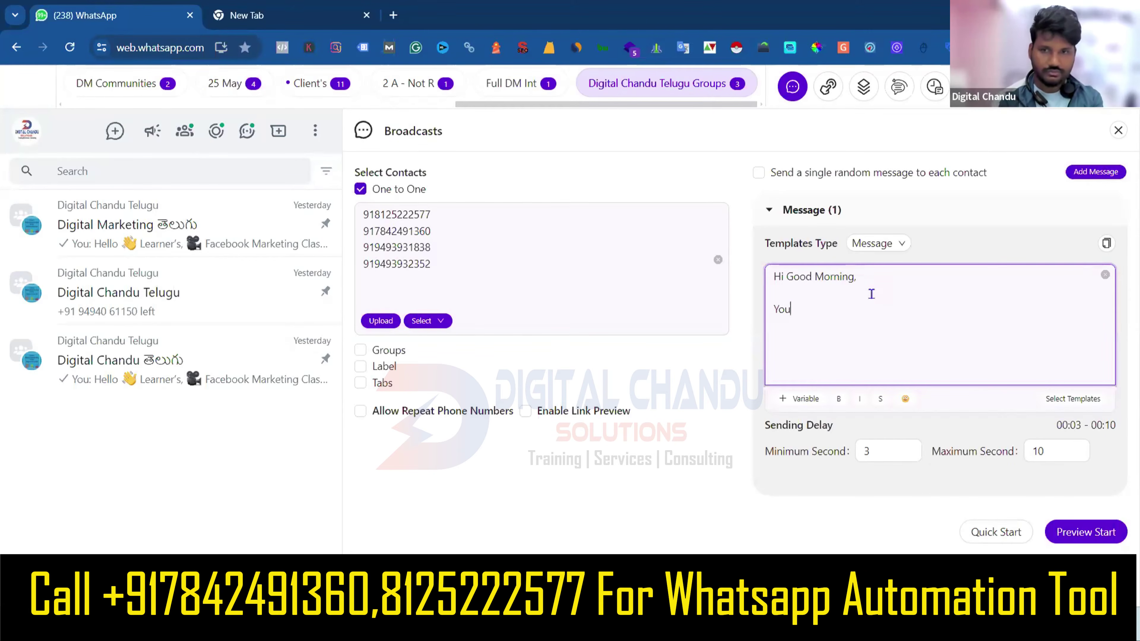
{"action": "type", "text": " Showed Intrest"}
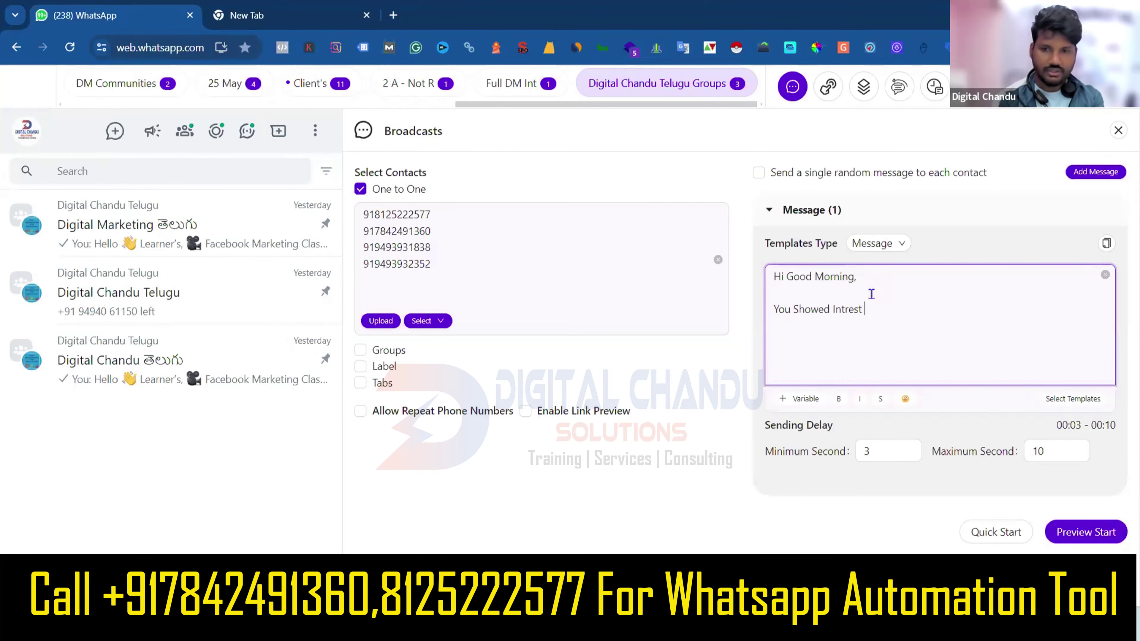
{"action": "type", "text": " On"}
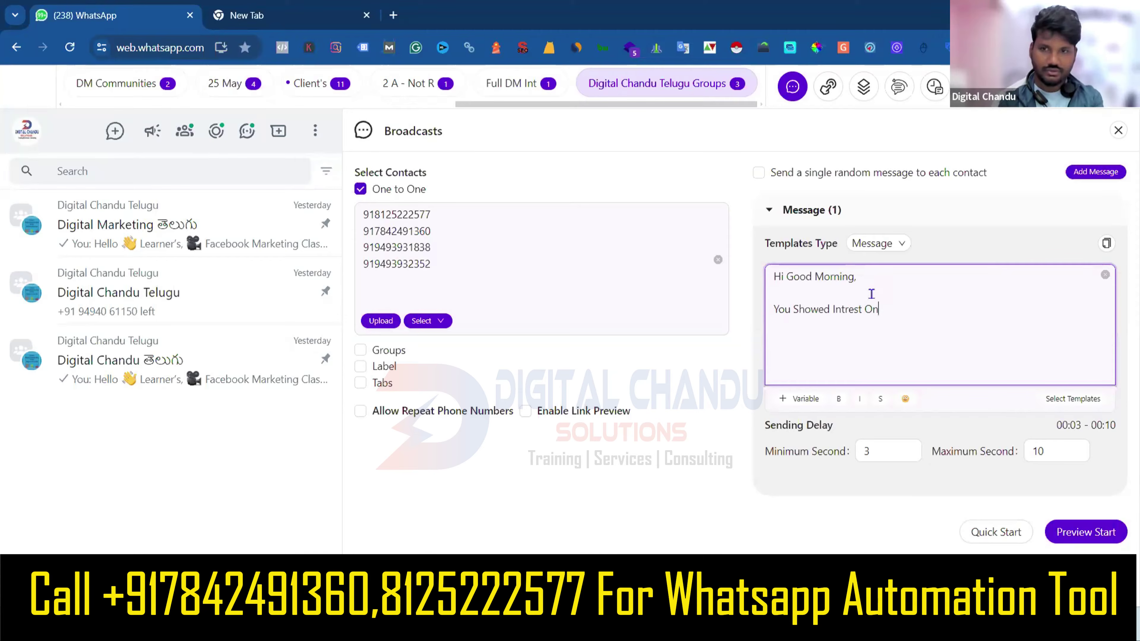
{"action": "type", "text": " Digital Ma"}
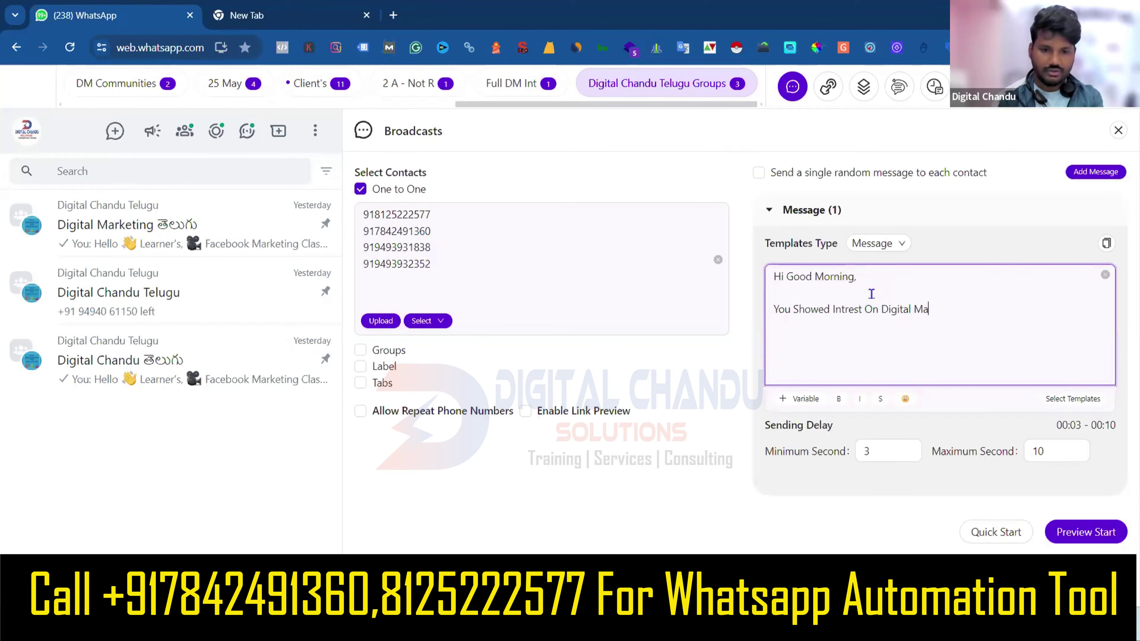
{"action": "type", "text": "rketing Training With Digit"}
{"action": "type", "text": "al"}
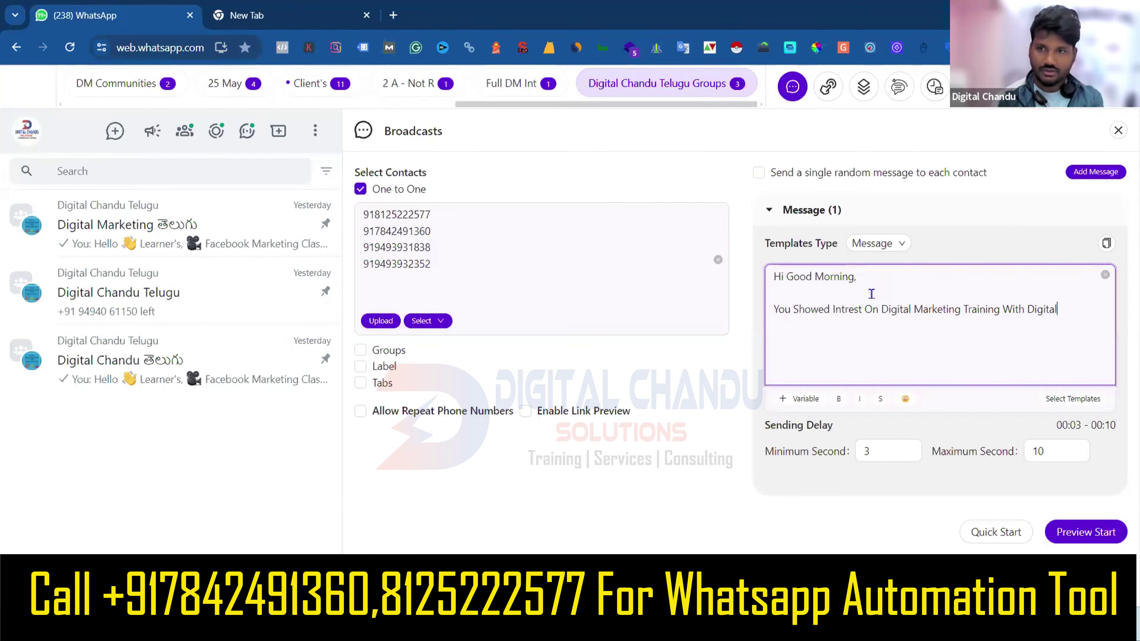
{"action": "type", "text": " Chandu Solutions"}
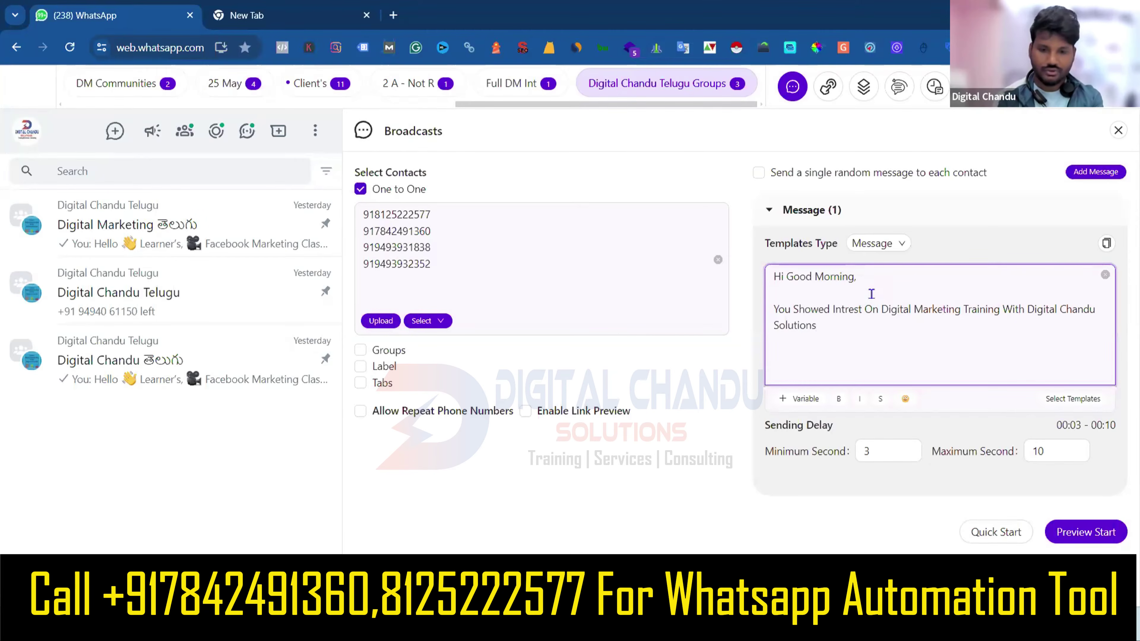
{"action": "type", "text": "."}
Add the lines 'Here isa a demo video you can watch and get back to us.' and 'if you want to continue'.
{"action": "key", "text": "Return"}
{"action": "type", "text": "H"}
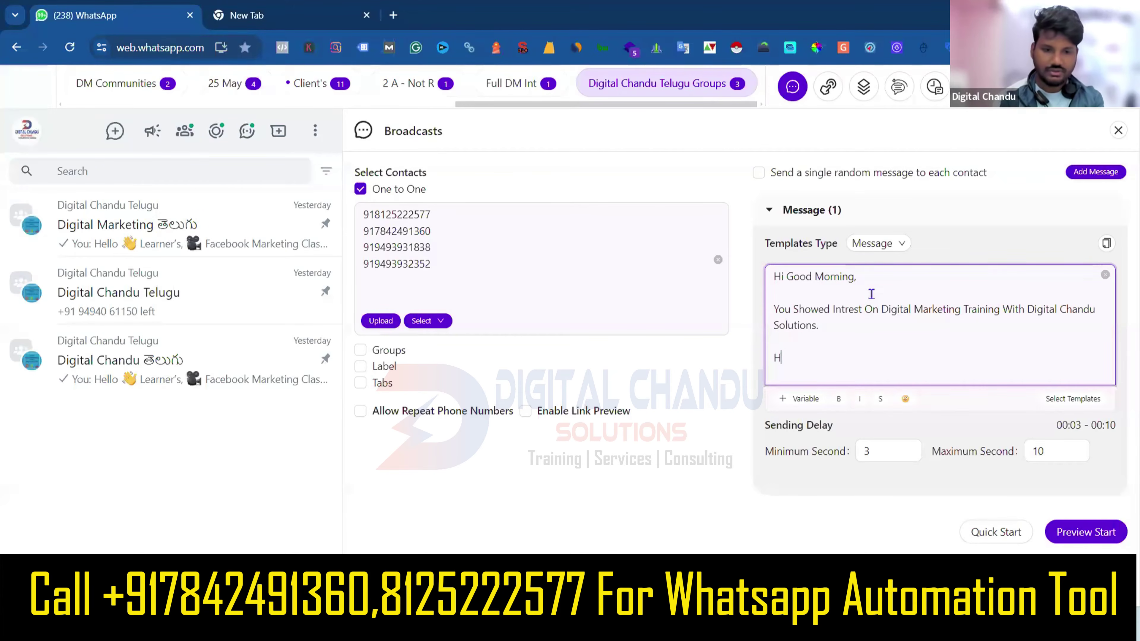
{"action": "type", "text": "ere is"}
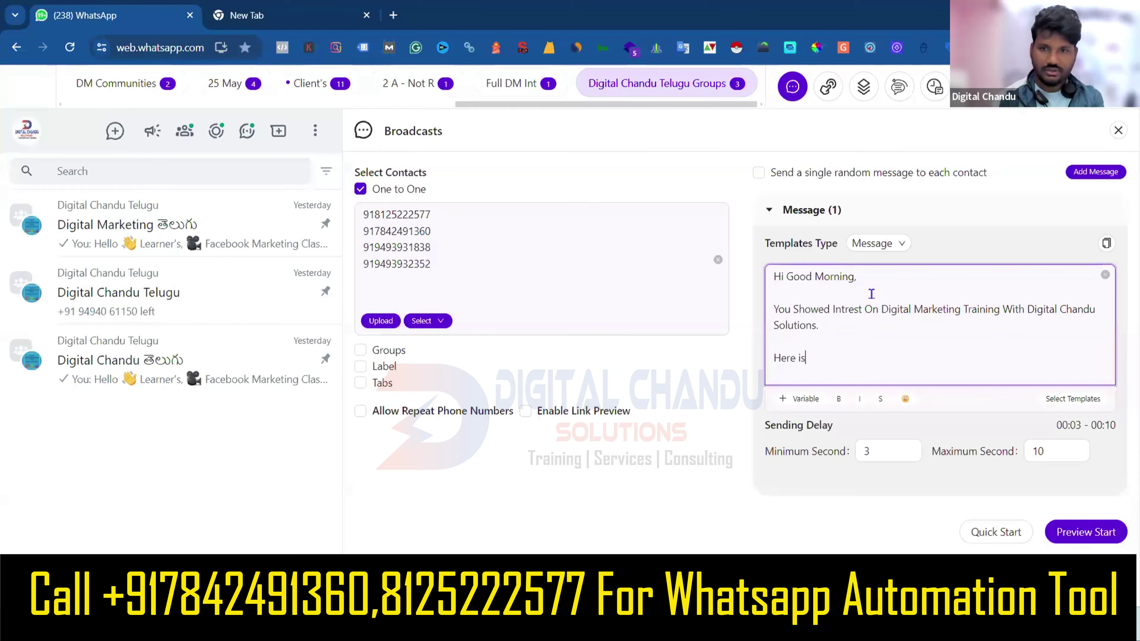
{"action": "type", "text": "a "}
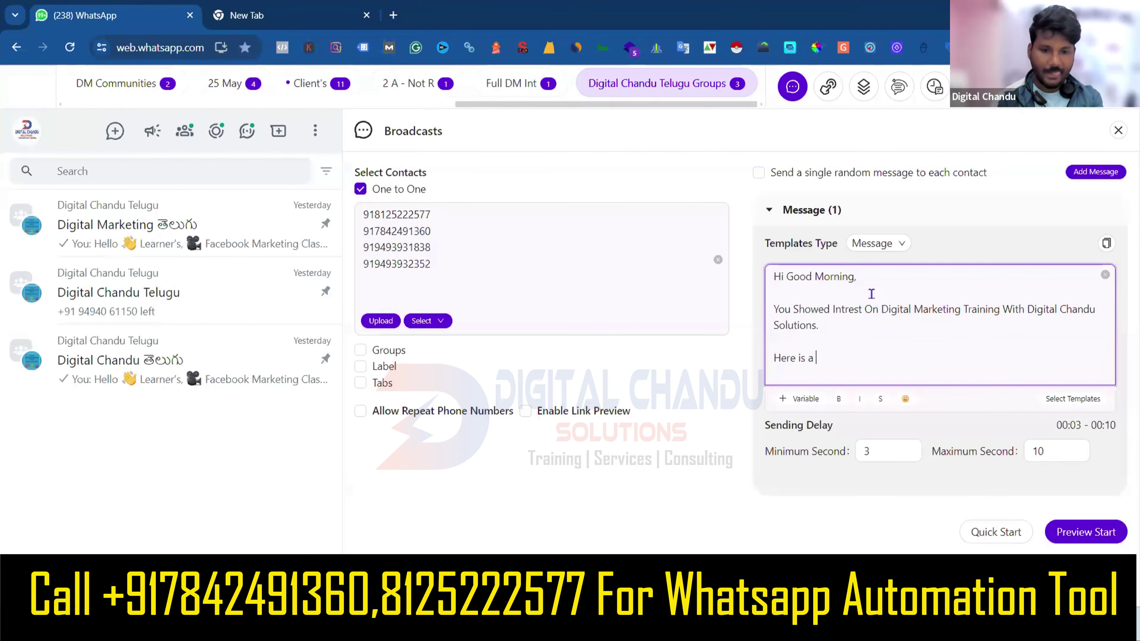
{"action": "type", "text": "a demo"}
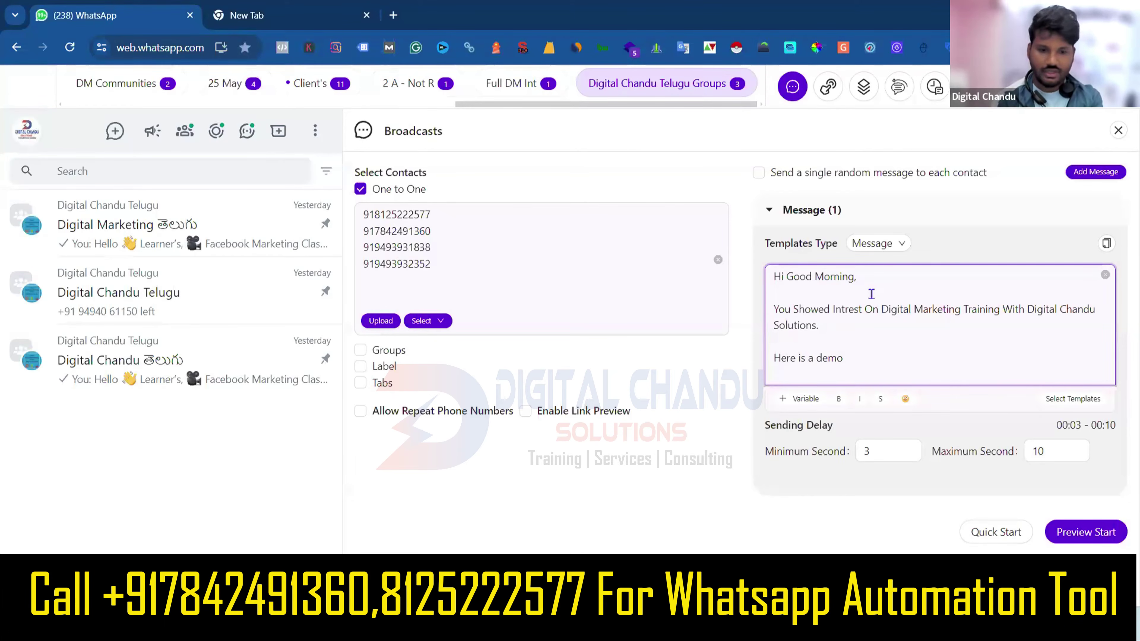
{"action": "type", "text": " video you c"}
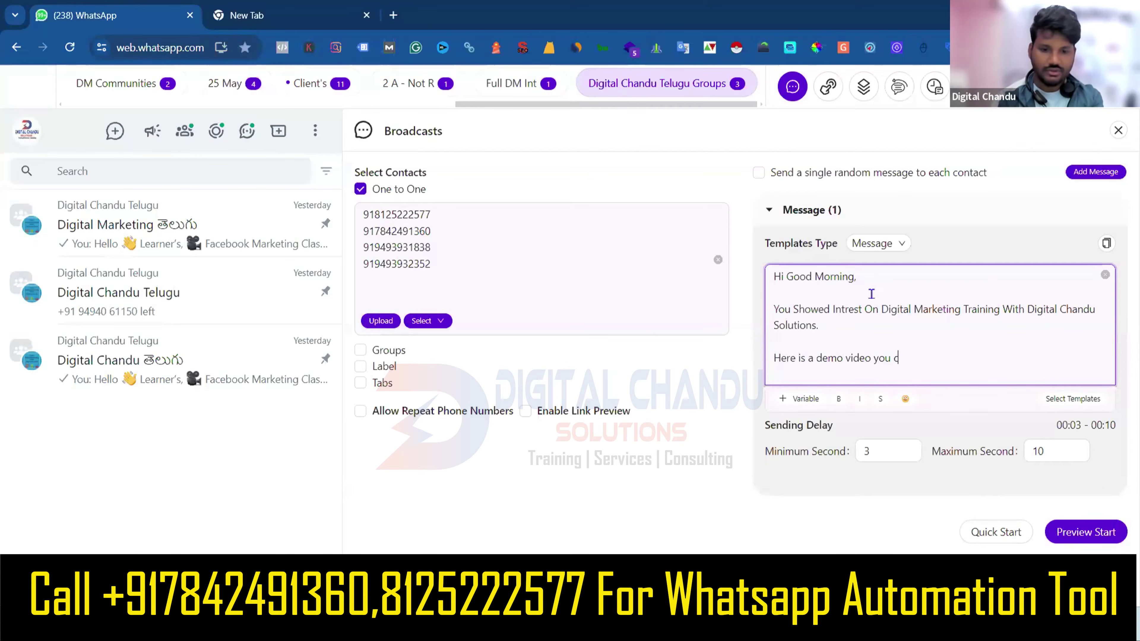
{"action": "type", "text": "an watch "}
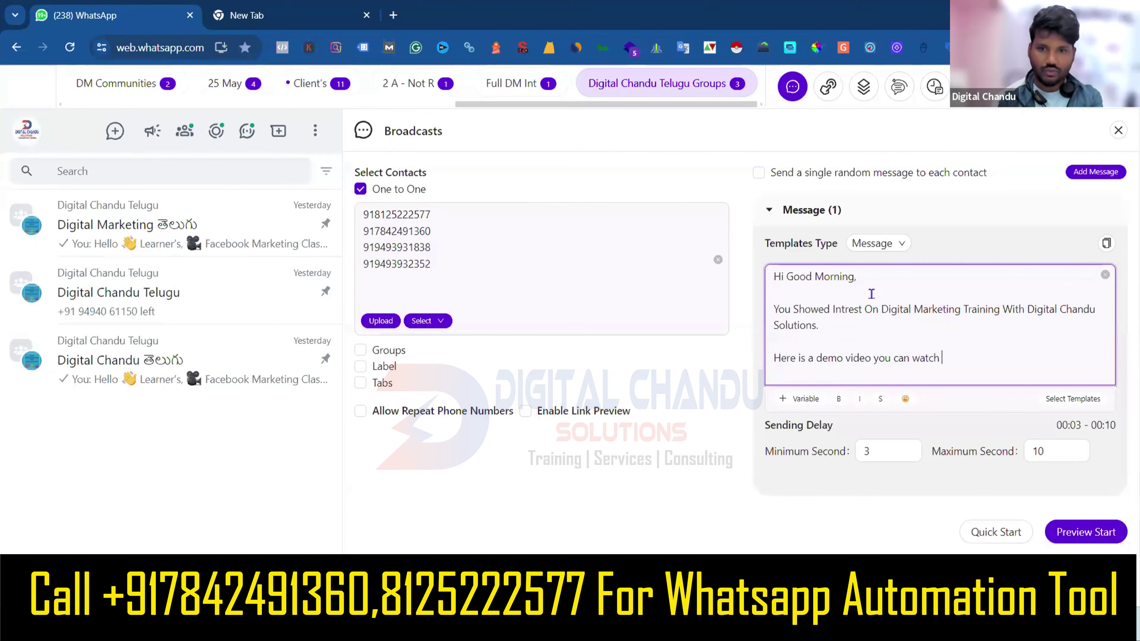
{"action": "type", "text": "and g"}
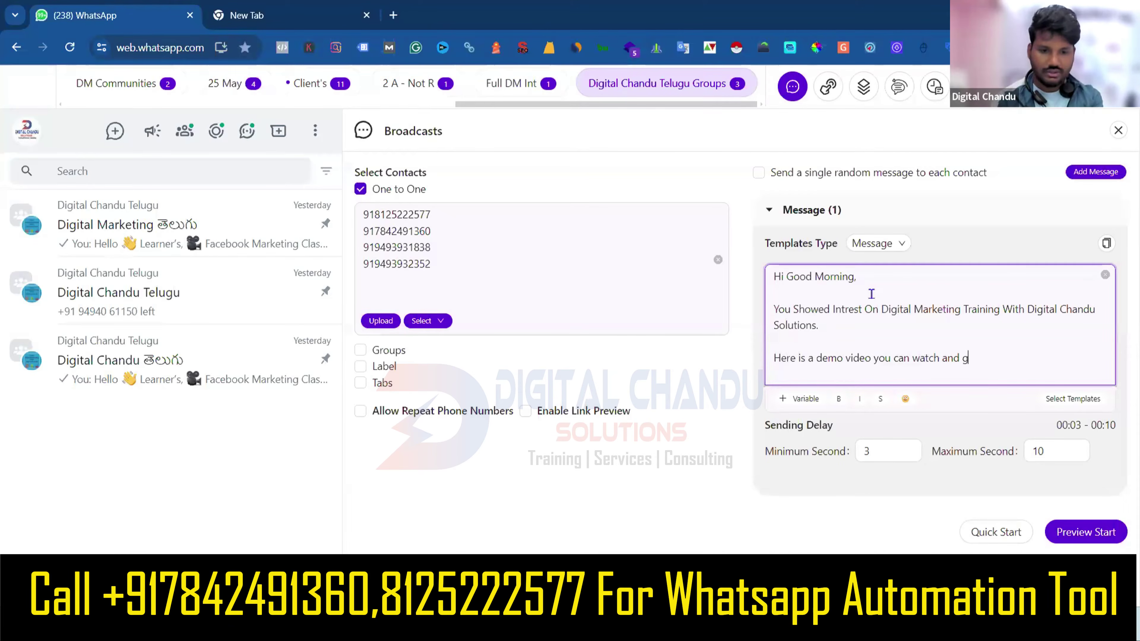
{"action": "type", "text": "et back to"}
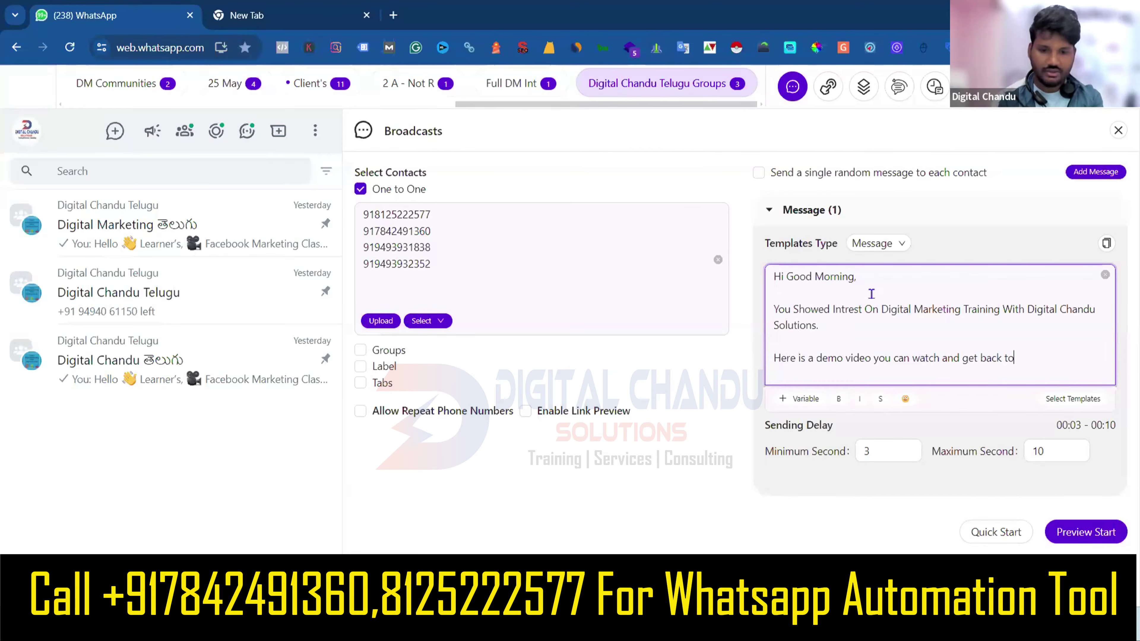
{"action": "type", "text": " us."}
{"action": "key", "text": "Return"}
{"action": "key", "text": "Return"}
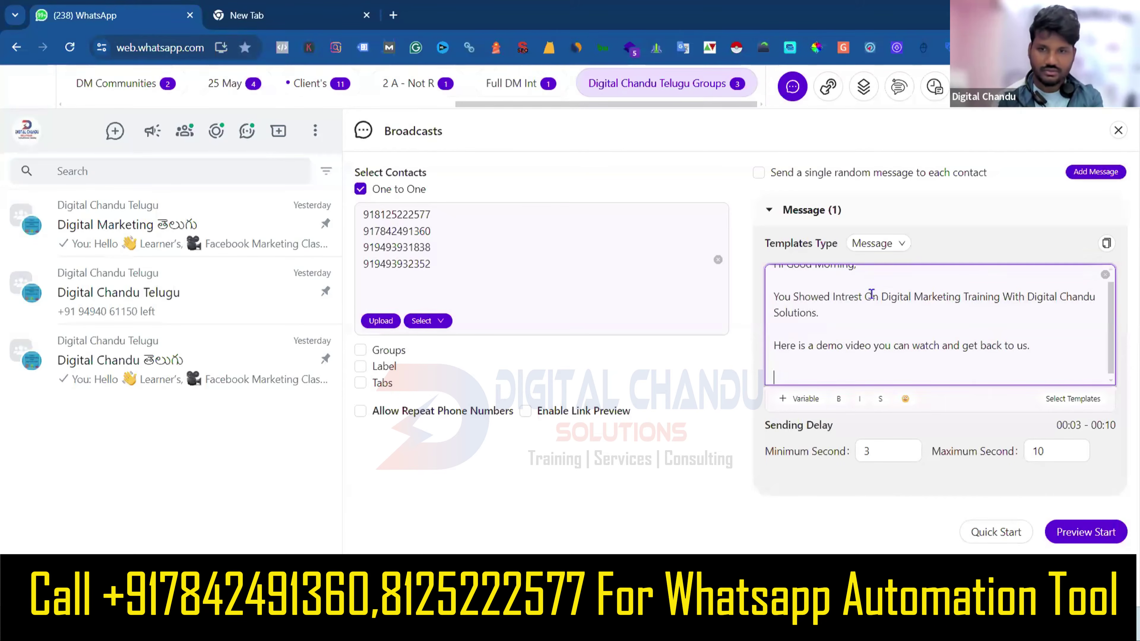
{"action": "type", "text": "if you want "}
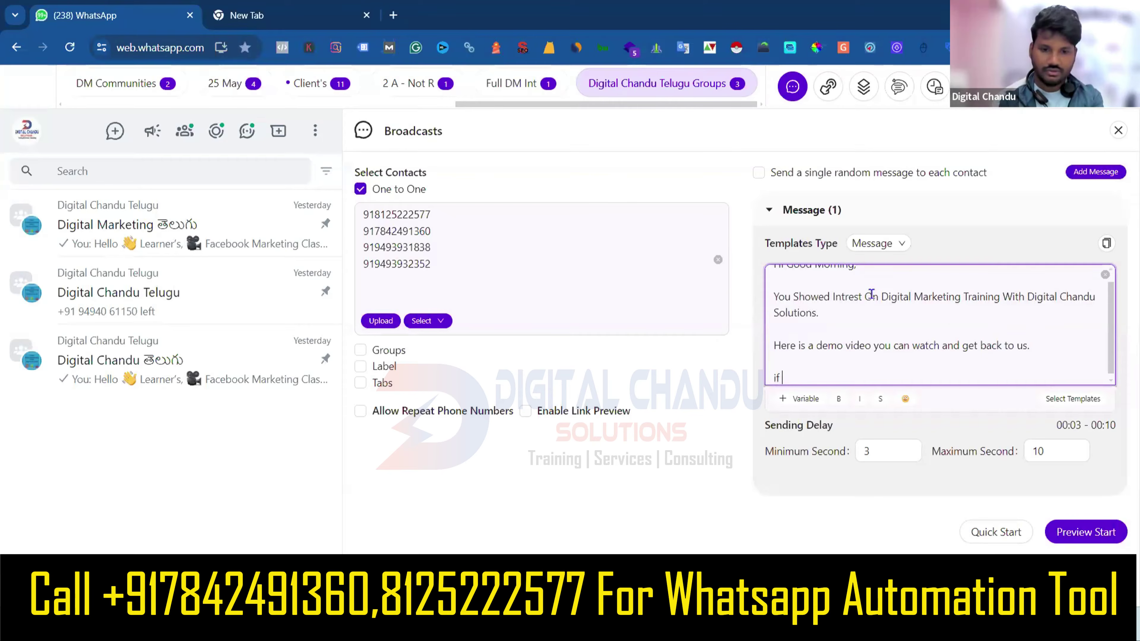
{"action": "type", "text": "to"}
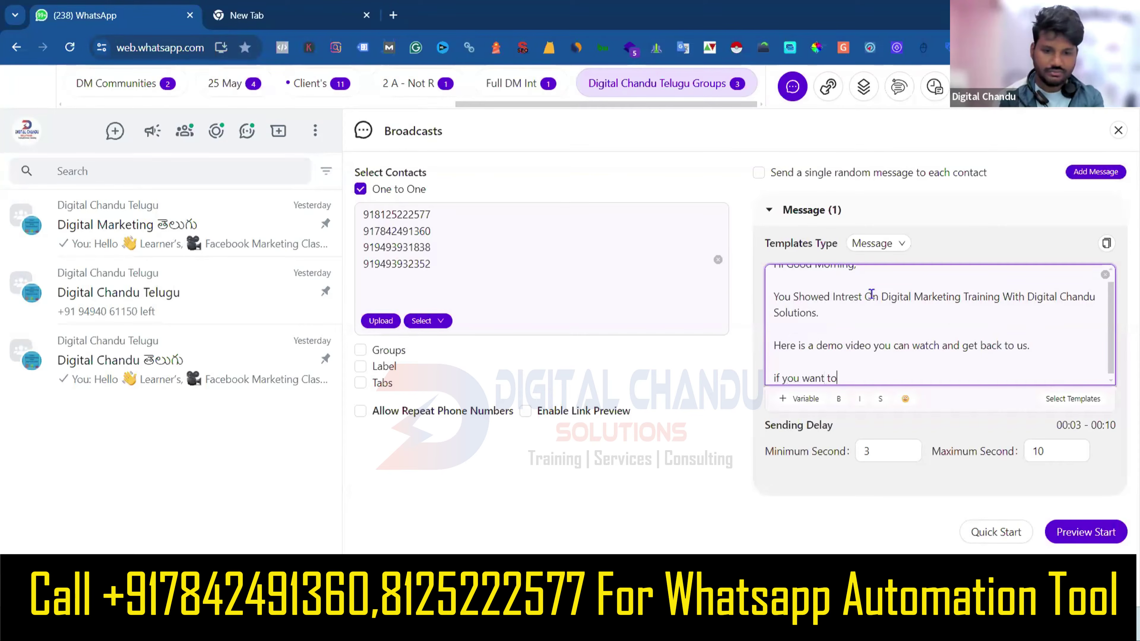
{"action": "type", "text": " continue"}
Place the cursor after 'Solutions.' in the message and select the minimum delay value 3.
{"action": "scroll", "coordinate": [879, 339], "scroll_direction": "down", "scroll_amount": 1}
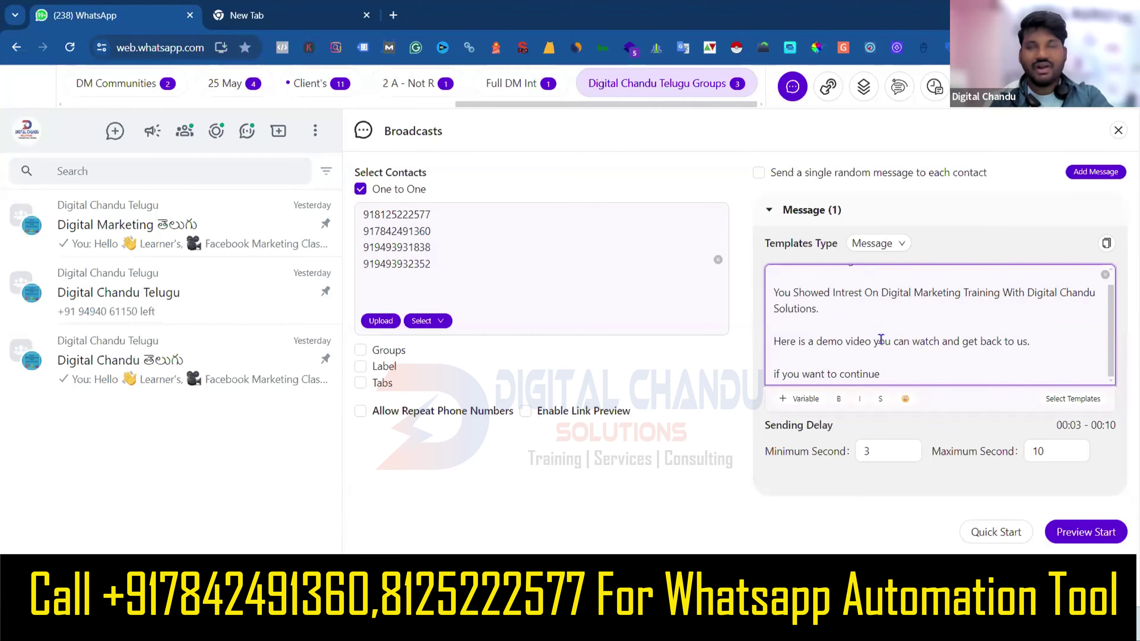
{"action": "scroll", "coordinate": [881, 340], "scroll_direction": "up", "scroll_amount": 2}
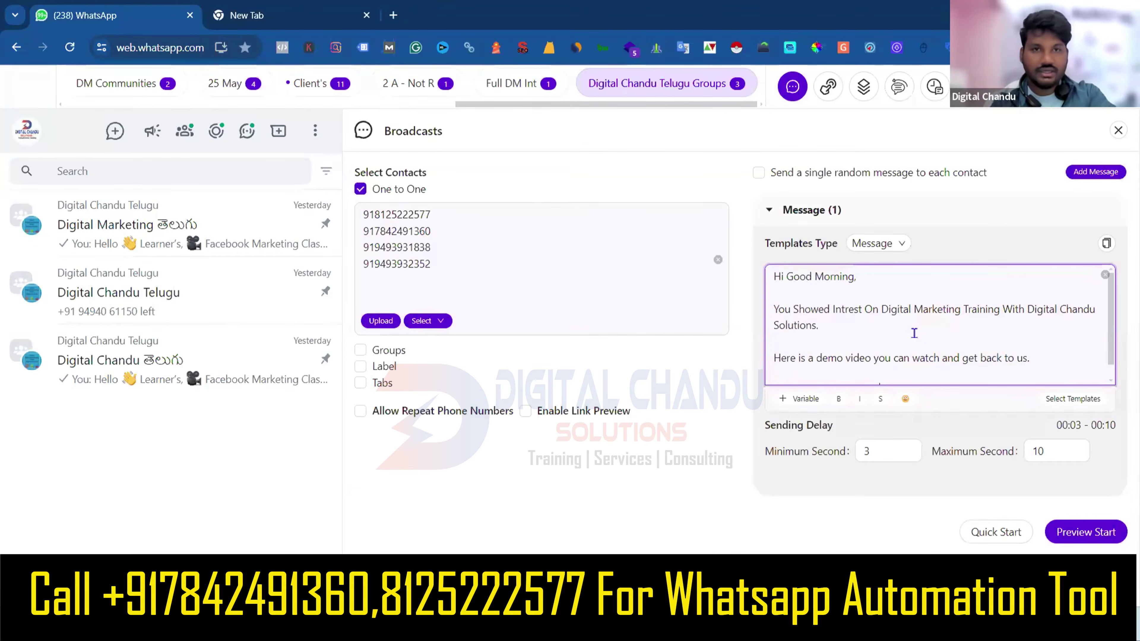
{"action": "left_click", "coordinate": [520, 273]}
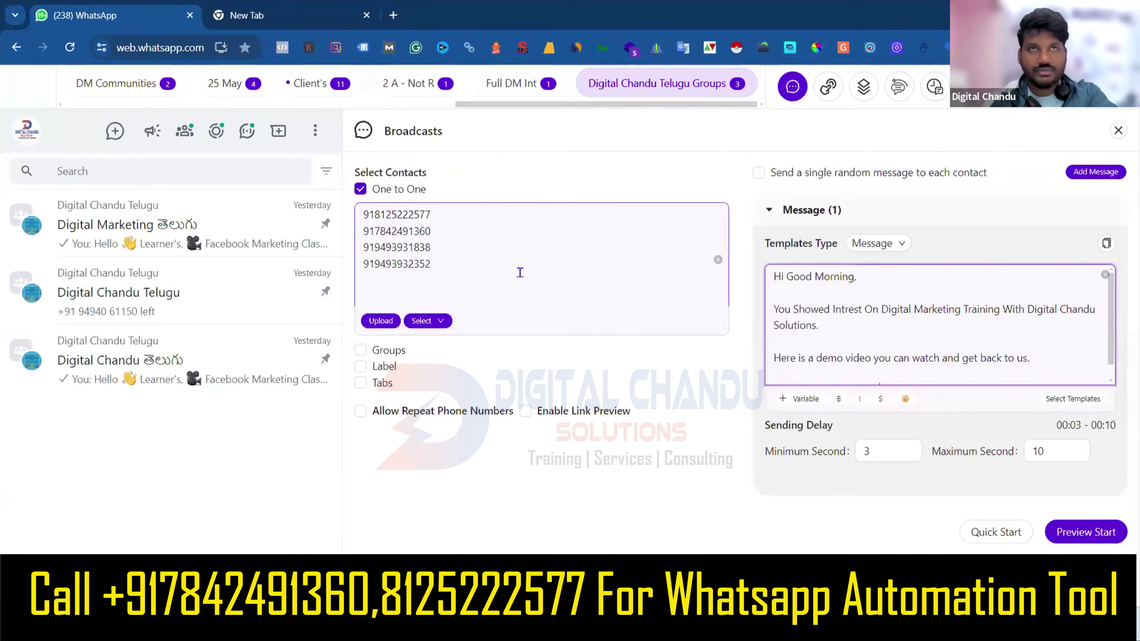
{"action": "left_click", "coordinate": [868, 324]}
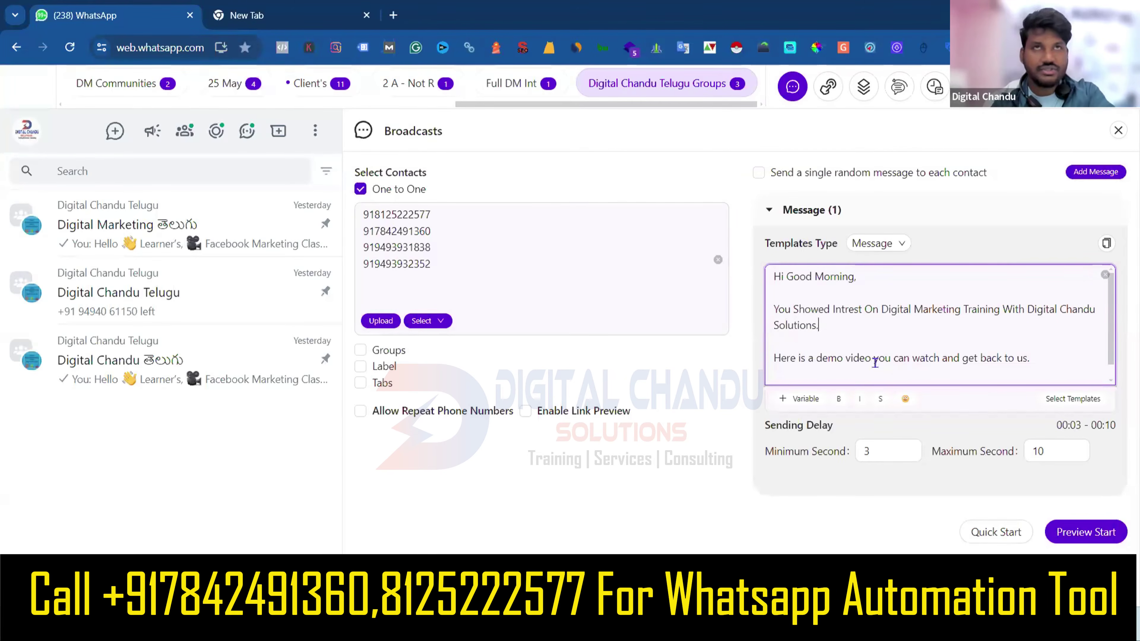
{"action": "double_click", "coordinate": [878, 451]}
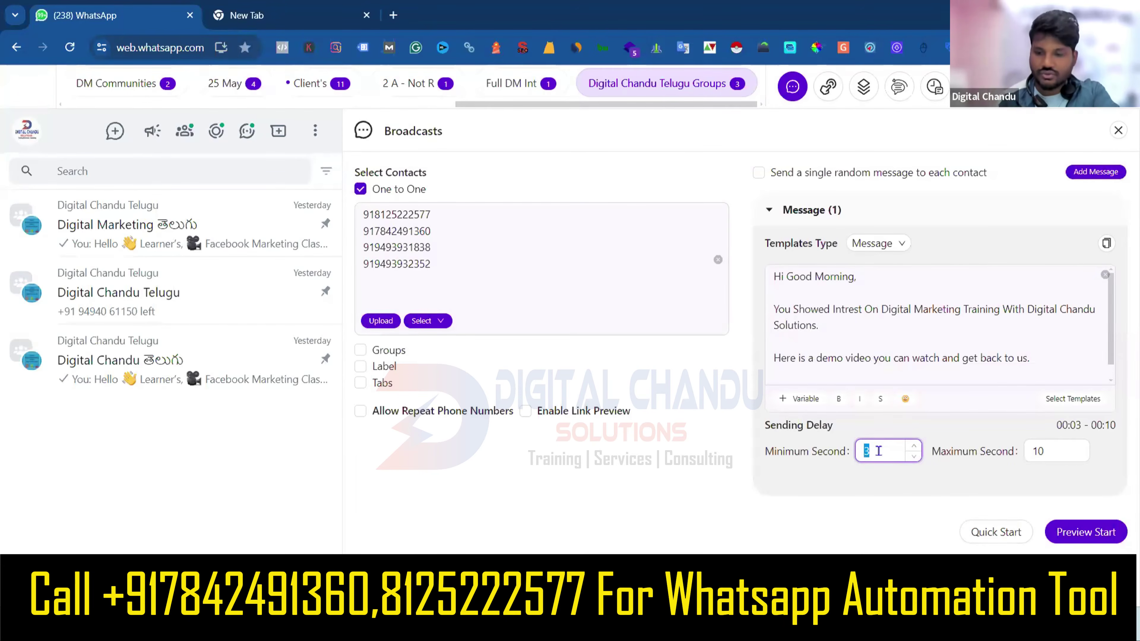
Set the sending delay to 10 seconds minimum and 20 seconds maximum, reading 00:10 - 00:20.
{"action": "type", "text": "10"}
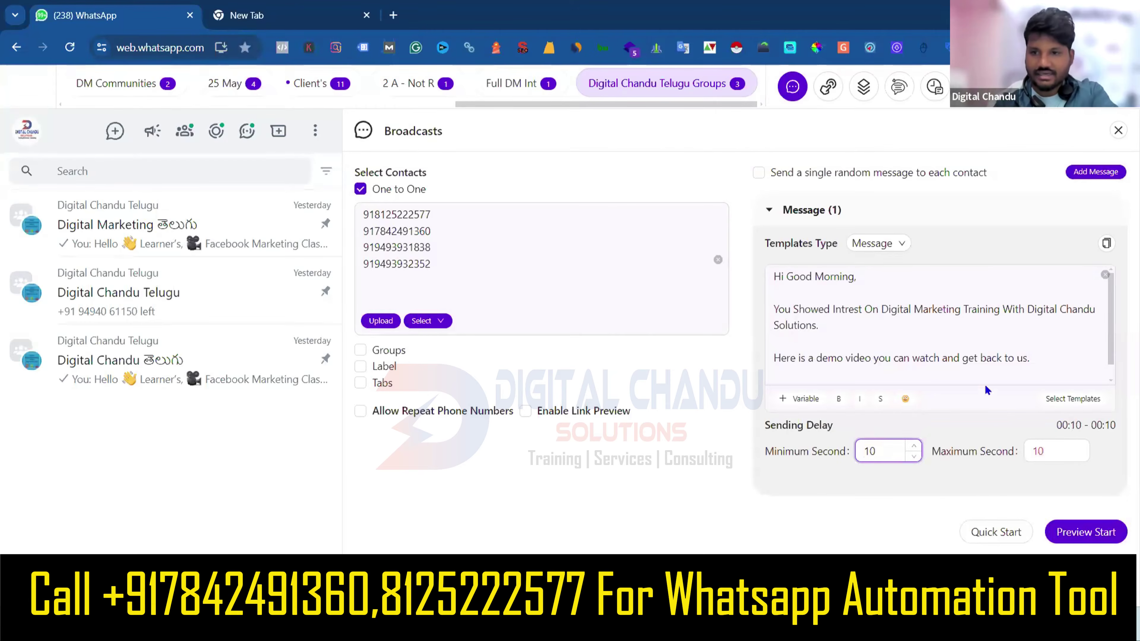
{"action": "left_click", "coordinate": [1045, 450]}
{"action": "key", "text": "BackSpace"}
{"action": "type", "text": "20"}
{"action": "key", "text": "BackSpace"}
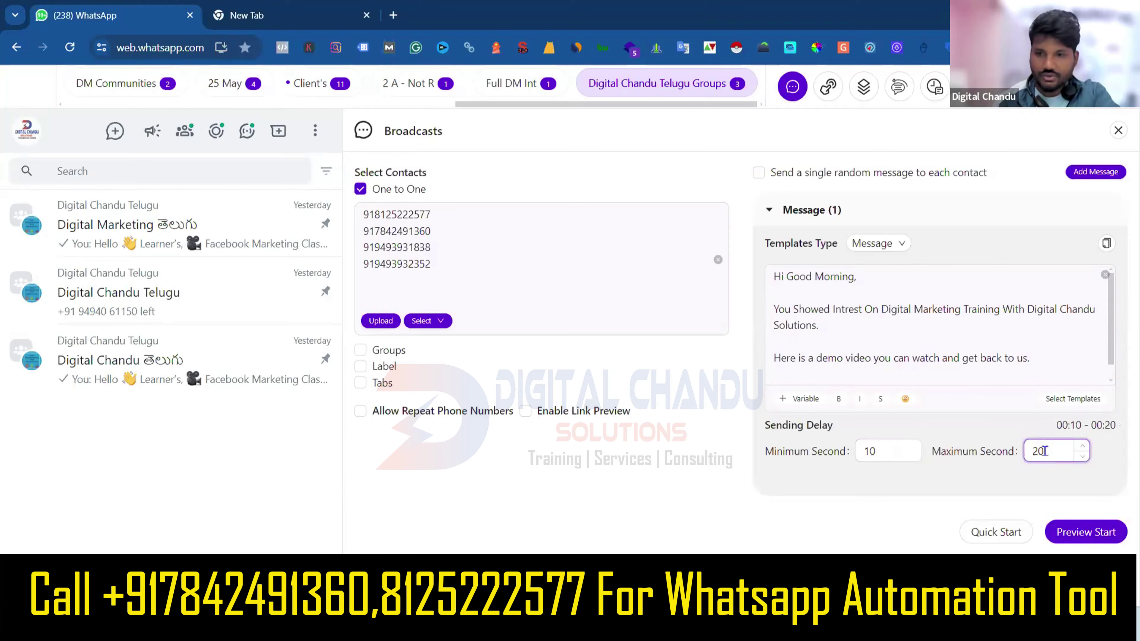
{"action": "left_click", "coordinate": [958, 428]}
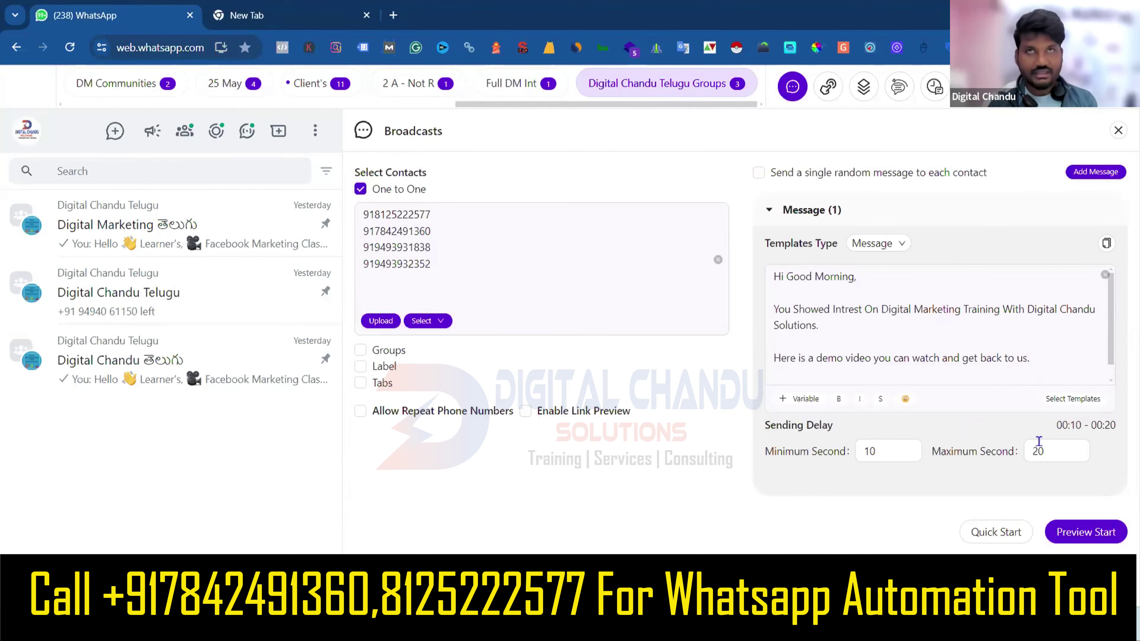
{"action": "key", "text": "Tab"}
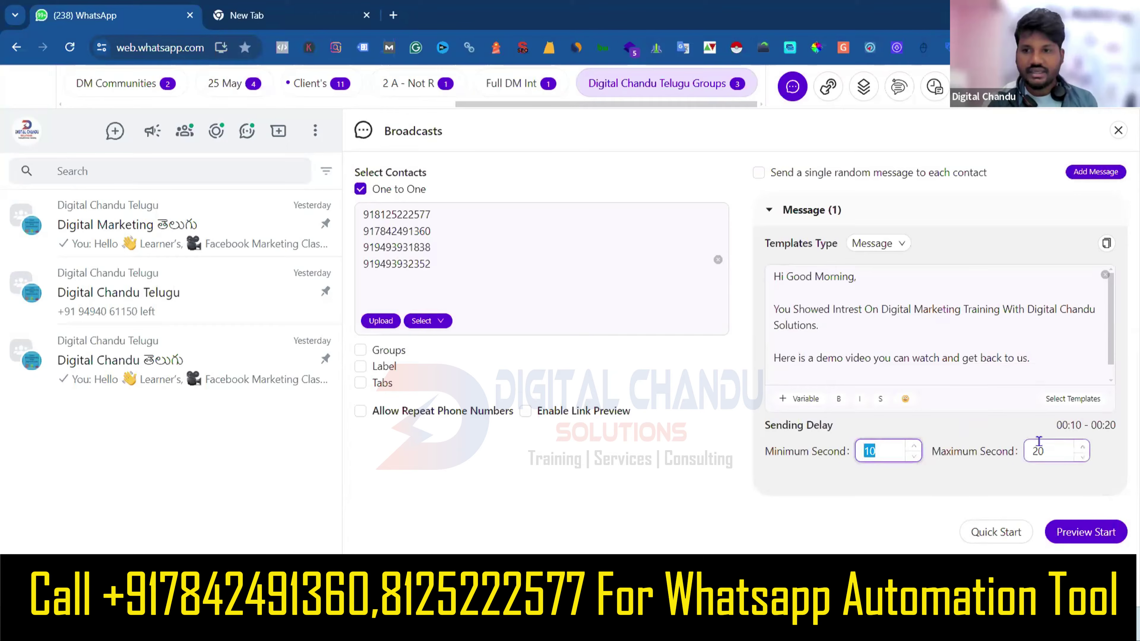
{"action": "key", "text": "Tab"}
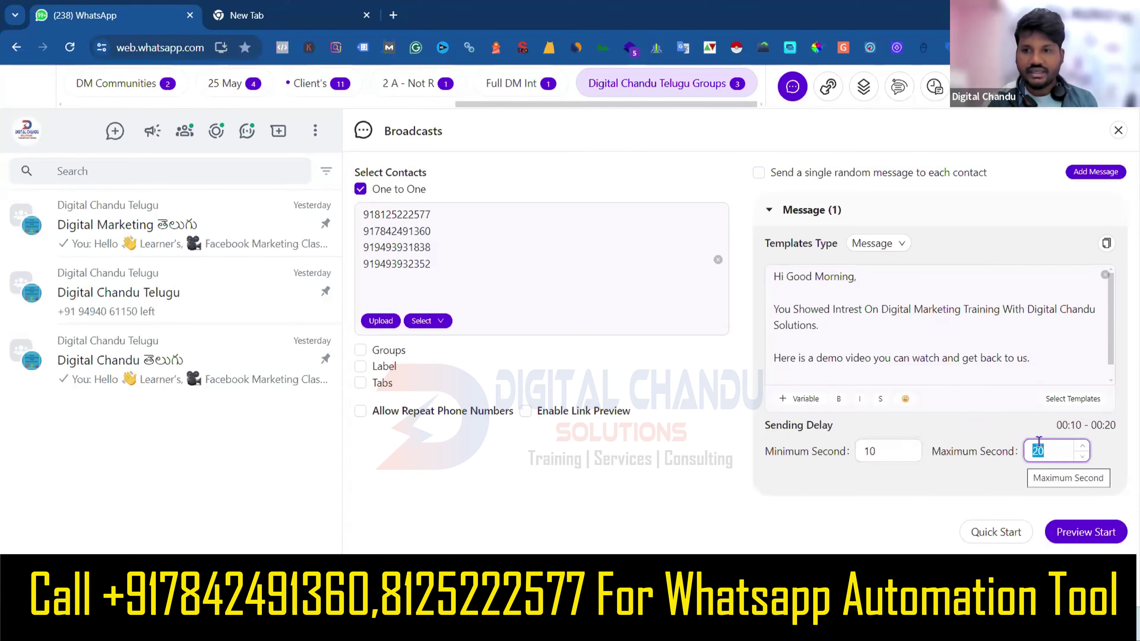
{"action": "left_click", "coordinate": [890, 460]}
{"action": "double_click", "coordinate": [896, 448]}
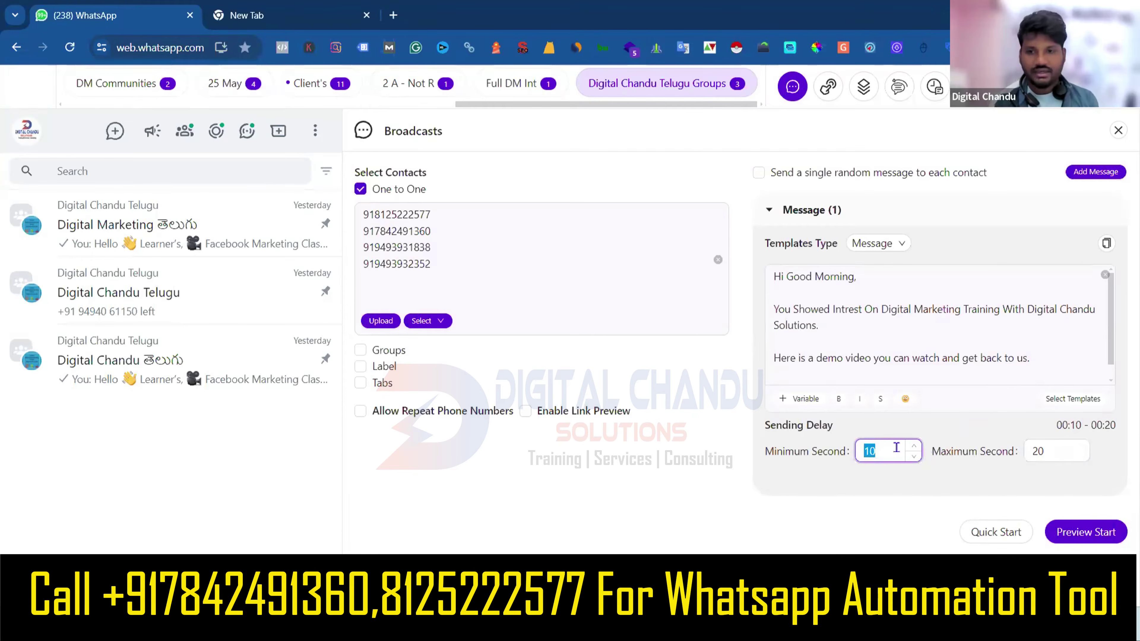
{"action": "key", "text": "Tab"}
{"action": "left_click", "coordinate": [879, 451]}
{"action": "left_click_drag", "start_coordinate": [880, 451], "coordinate": [843, 452]}
{"action": "key", "text": "Tab"}
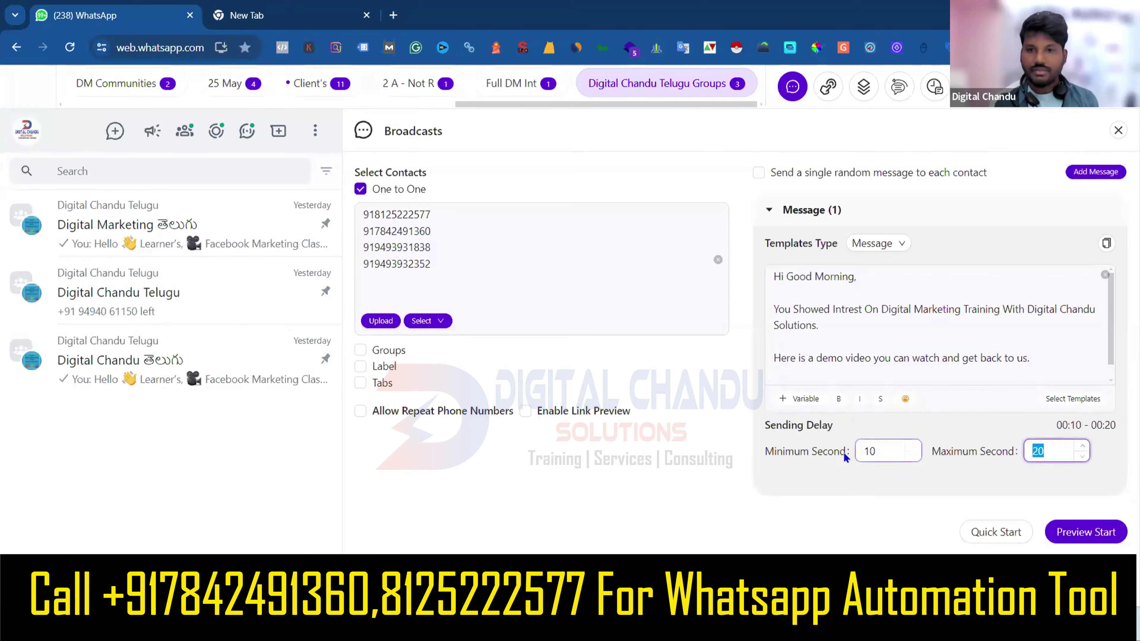
{"action": "key", "text": "shift+Tab"}
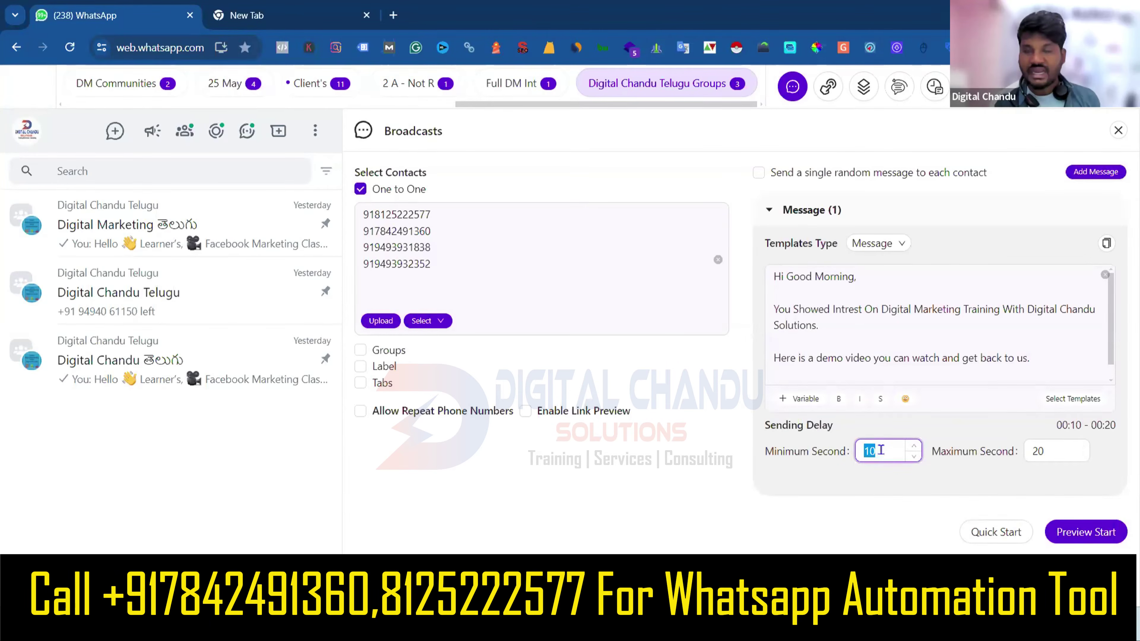
{"action": "double_click", "coordinate": [1042, 452]}
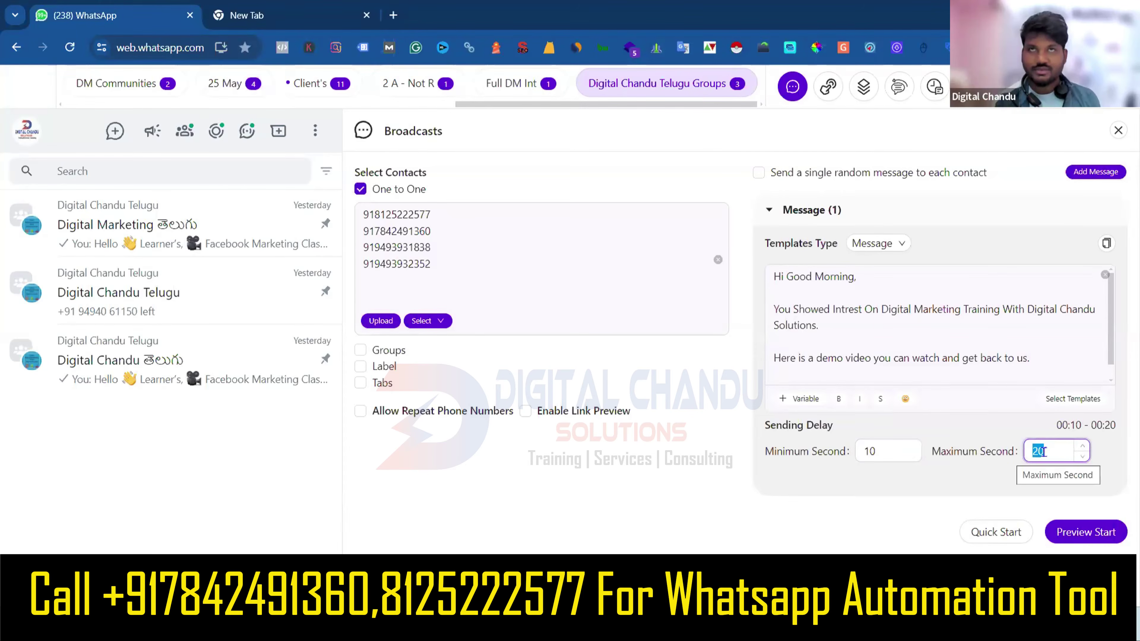
{"action": "type", "text": "70"}
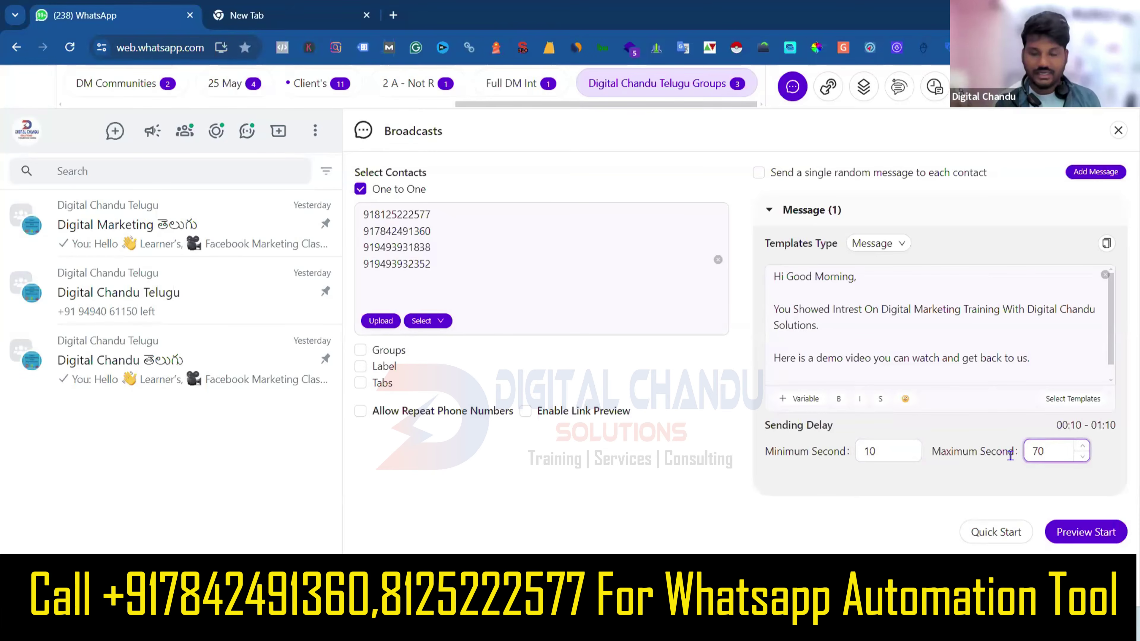
{"action": "key", "text": "BackSpace"}
{"action": "key", "text": "BackSpace"}
{"action": "type", "text": "20"}
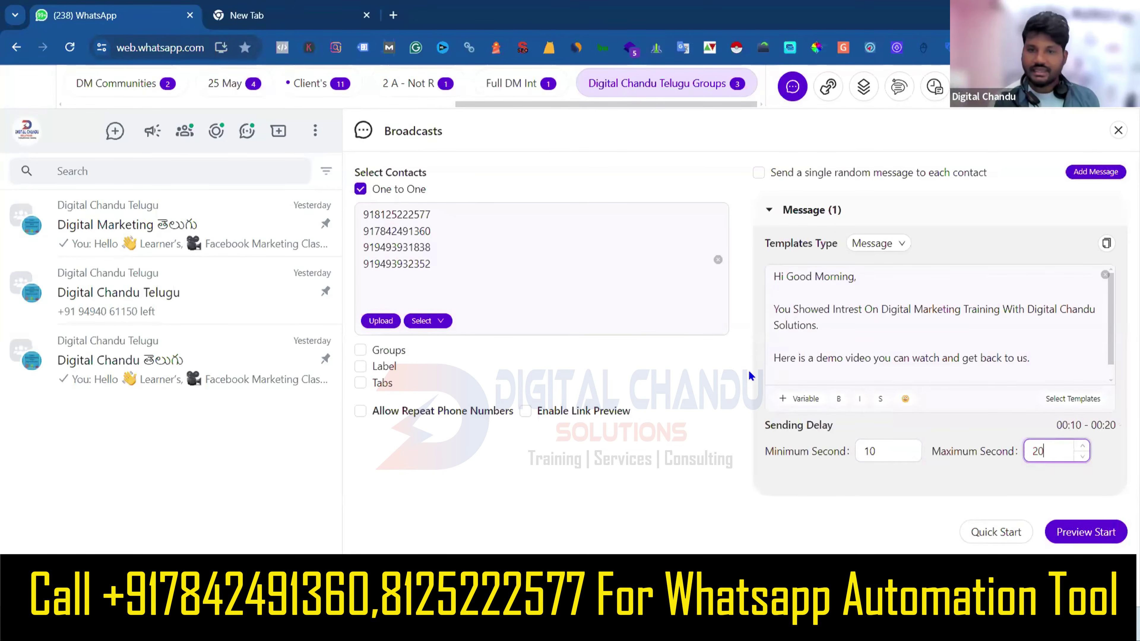
{"action": "left_click", "coordinate": [751, 376]}
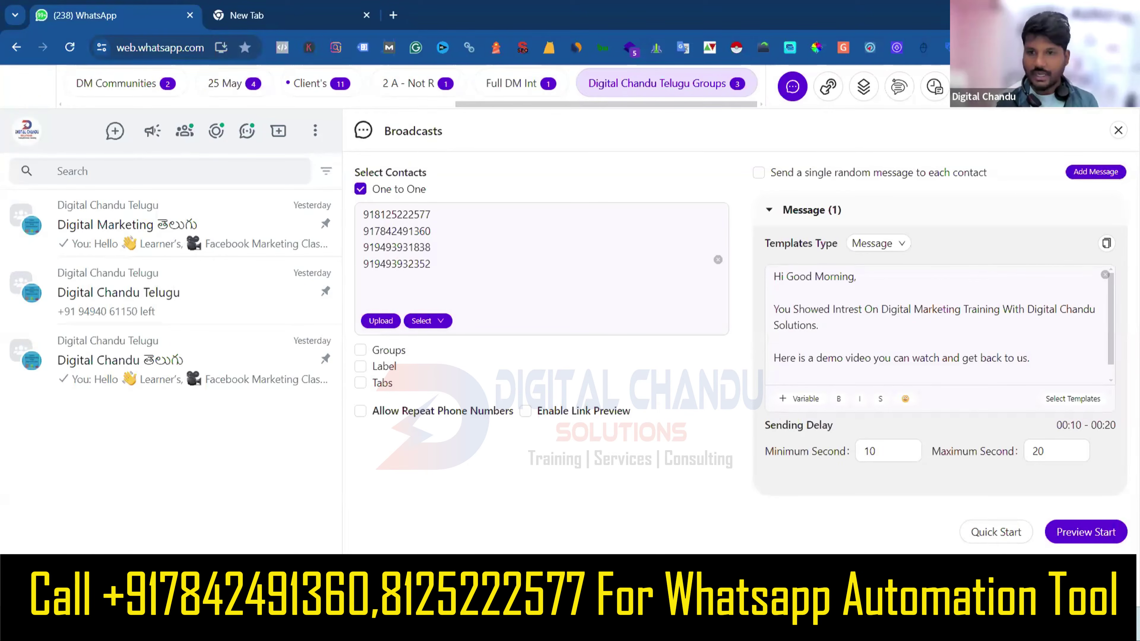
{"action": "left_click", "coordinate": [990, 534]}
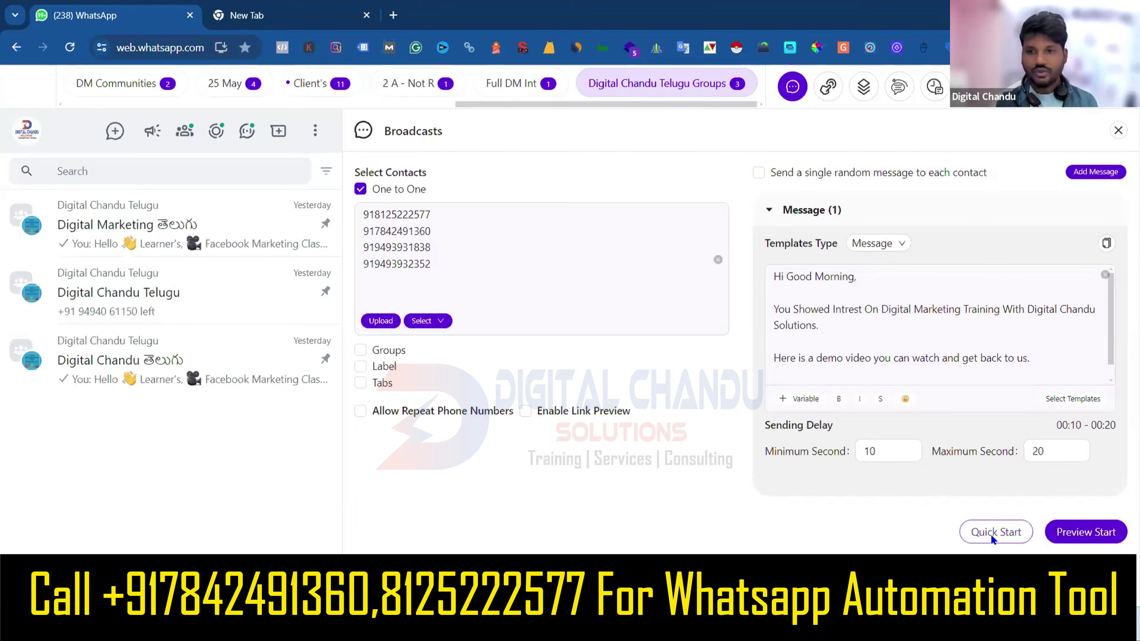